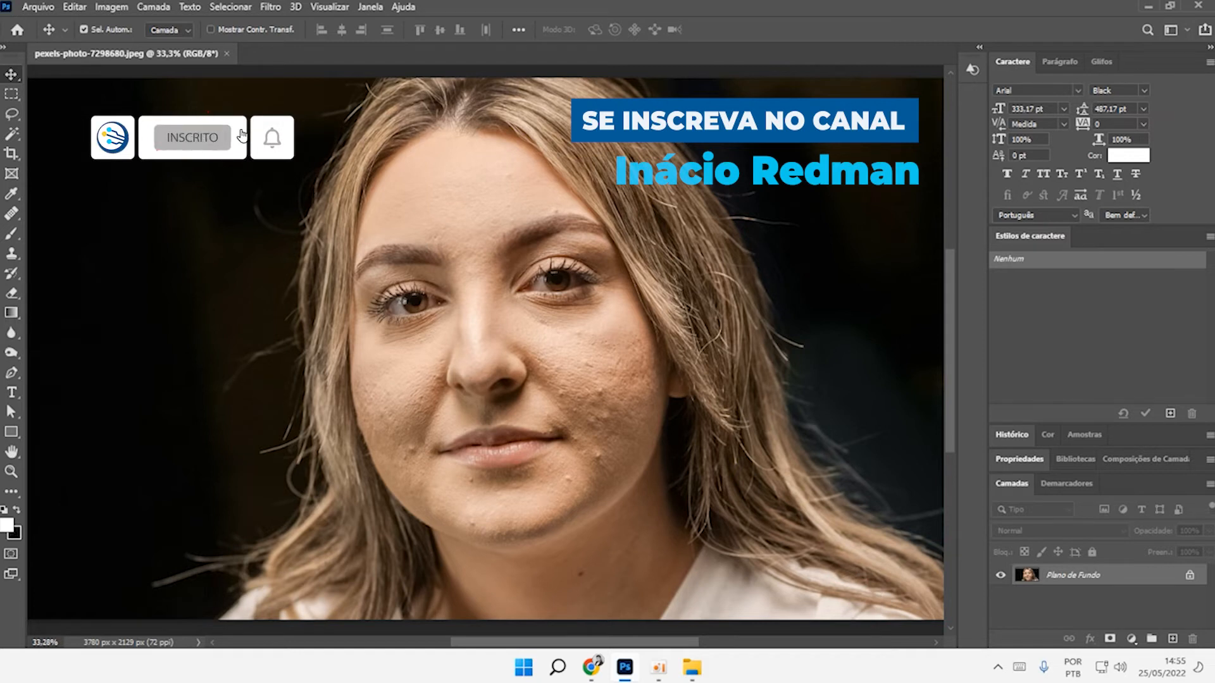
# Duplicate the background layer three times, stacking the copies above the original.
pyautogui.scroll(-1, 487, 347)
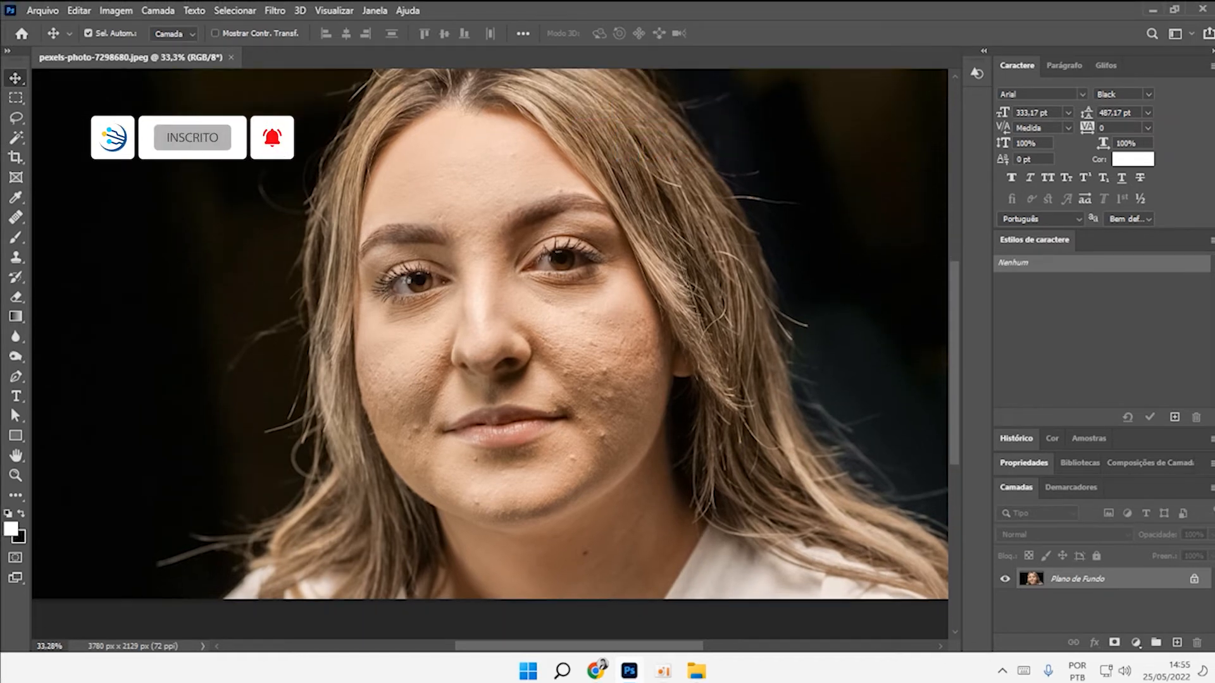
pyautogui.hotkey('ctrl', 'j')
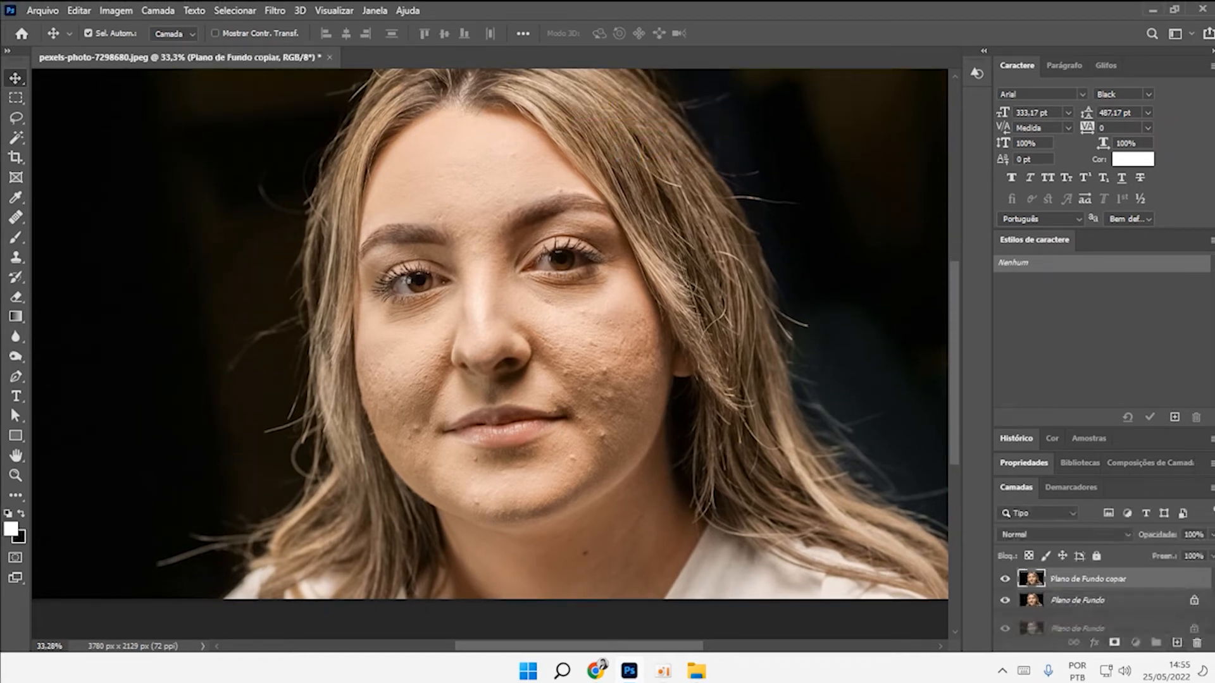
pyautogui.rightClick(1059, 579)
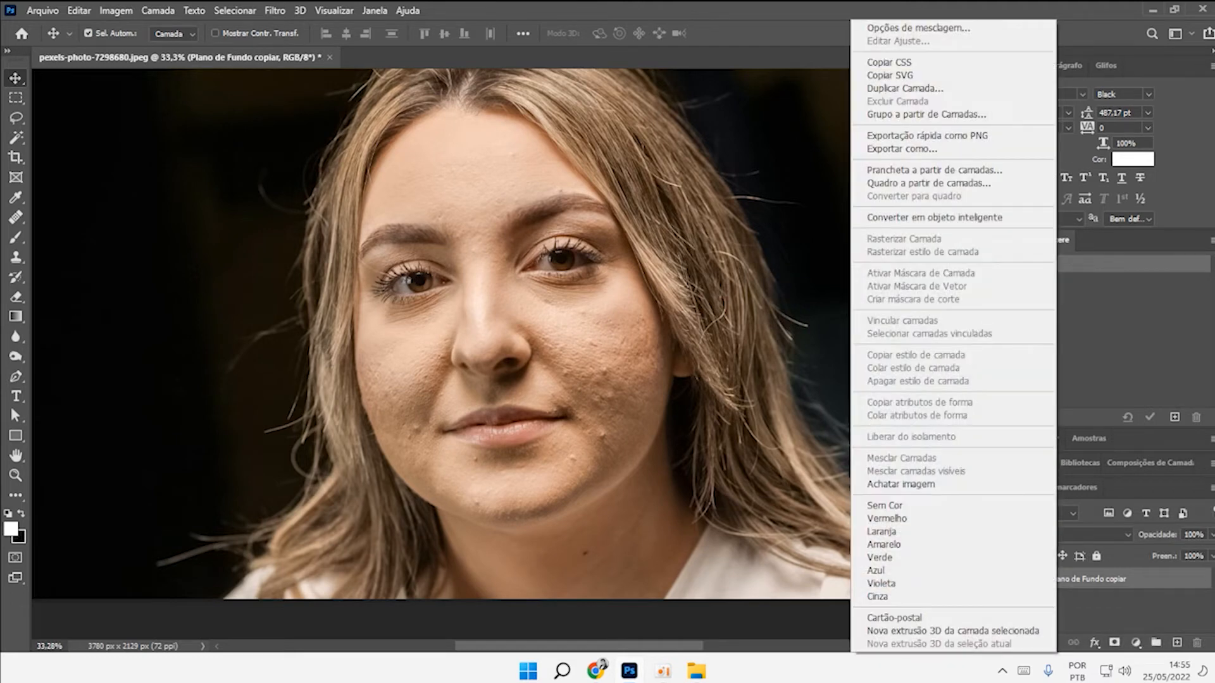
pyautogui.click(1107, 579)
pyautogui.moveTo(1107, 579); pyautogui.dragTo(1176, 642)
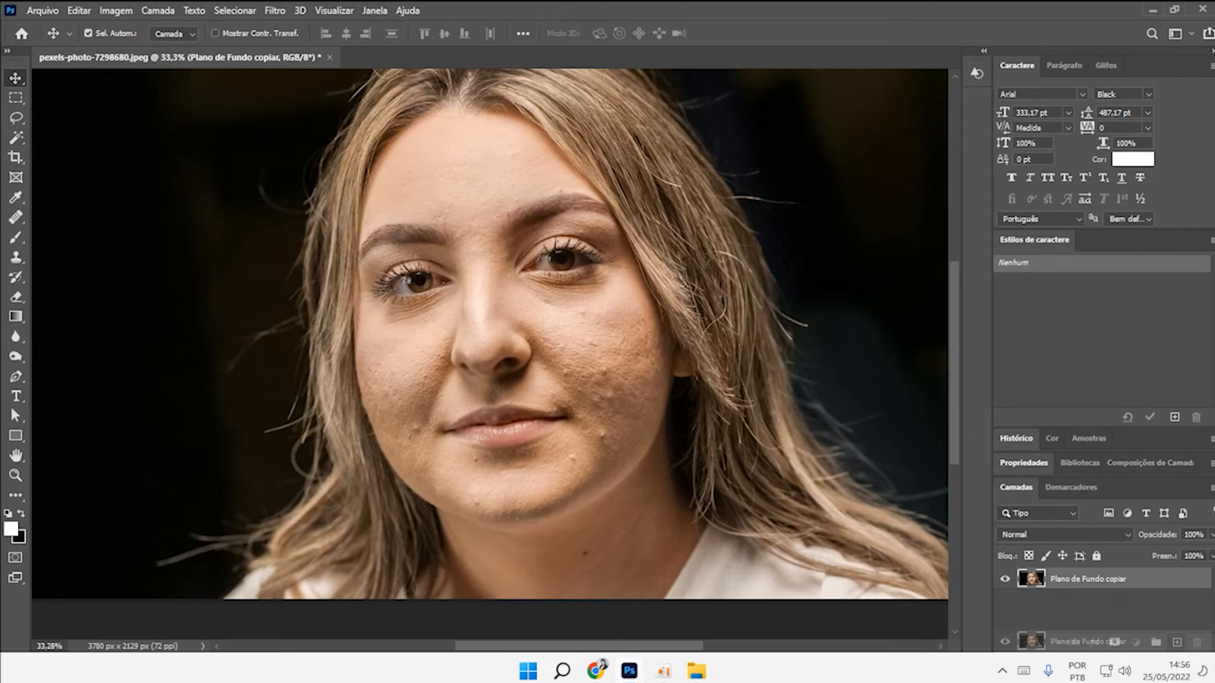
pyautogui.moveTo(1114, 641); pyautogui.dragTo(1175, 642)
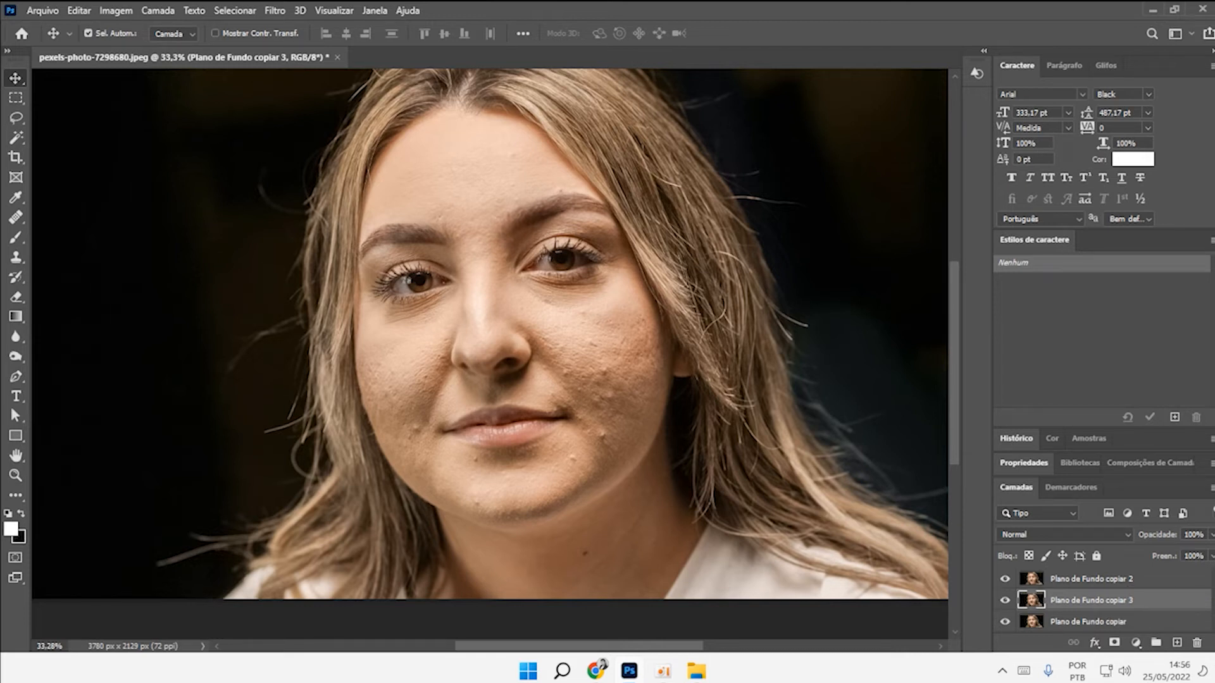
# Rename the middle background copy as "camada baixa" and the uppermost copy as "camada alta".
pyautogui.doubleClick(1084, 599)
pyautogui.hotkey('ctrl', 'a')
pyautogui.write('camada bal')
pyautogui.write('xa')
pyautogui.hotkey('shift', 'Tab')
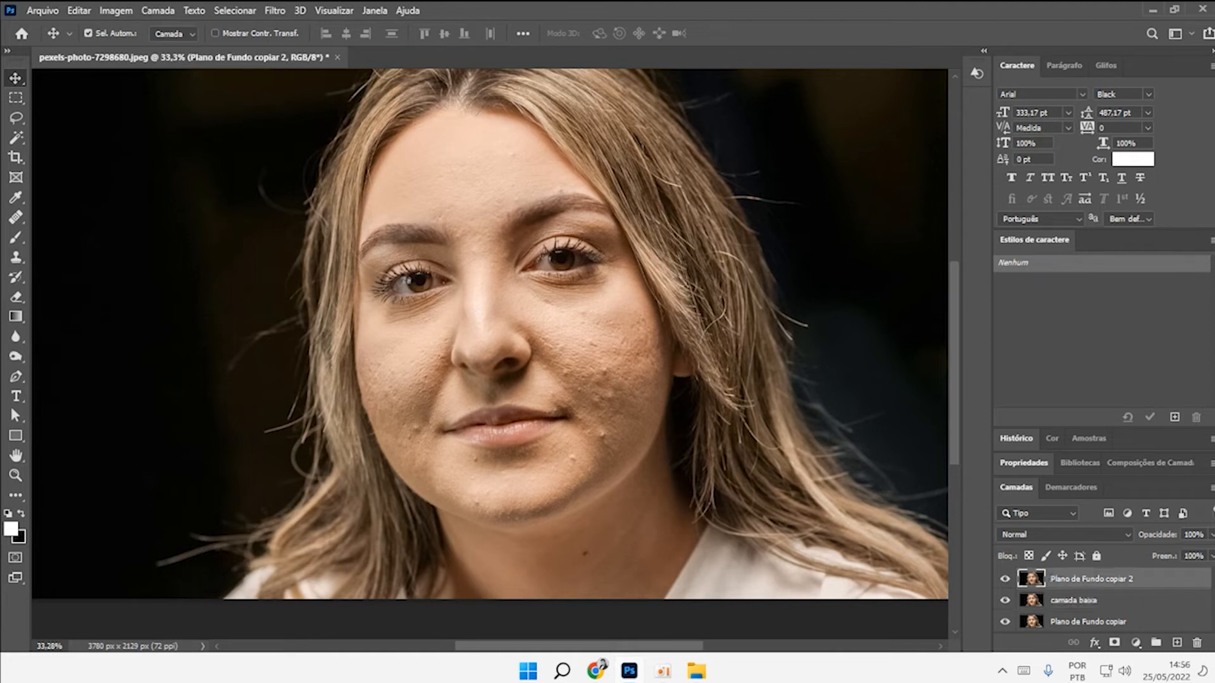
pyautogui.write('camada alta')
pyautogui.press('Tab')
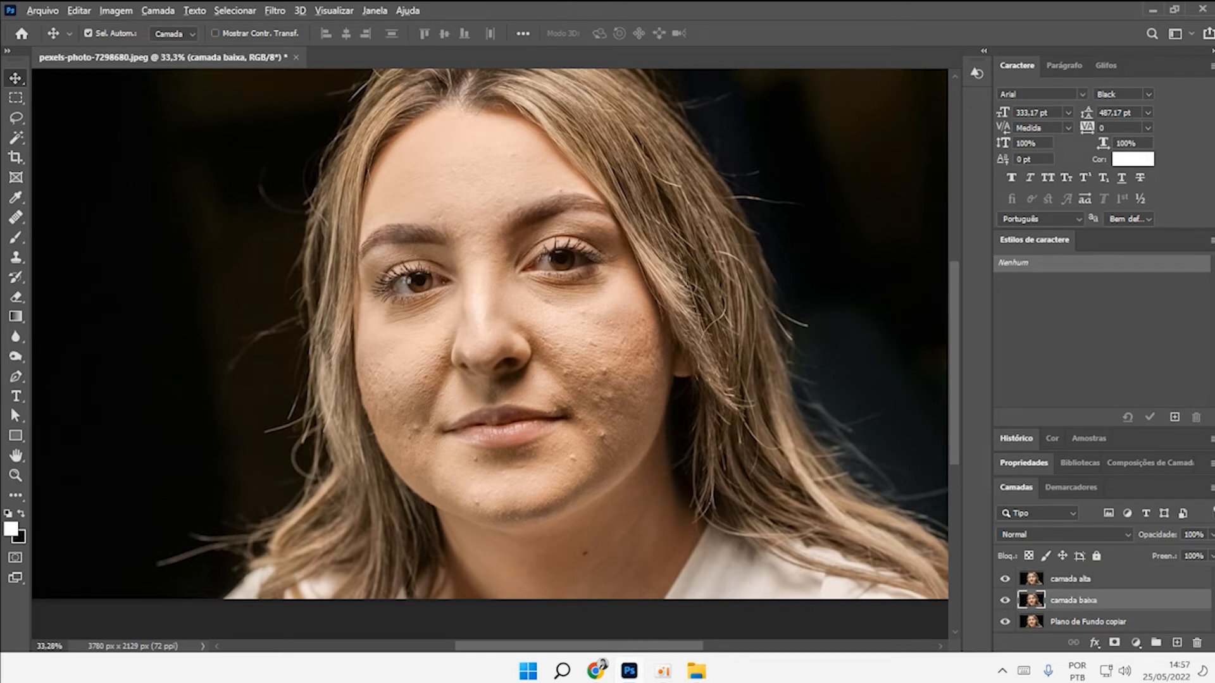
pyautogui.scroll(7, 612, 362)
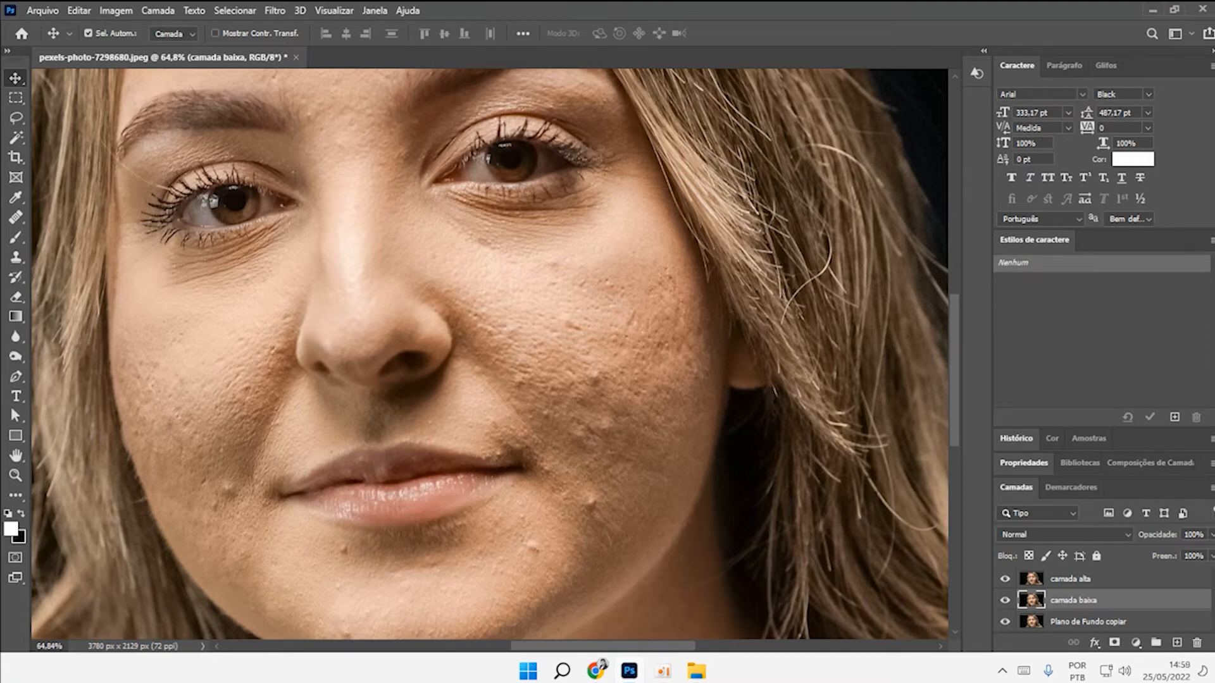
pyautogui.moveTo(569, 218); pyautogui.dragTo(601, 338)
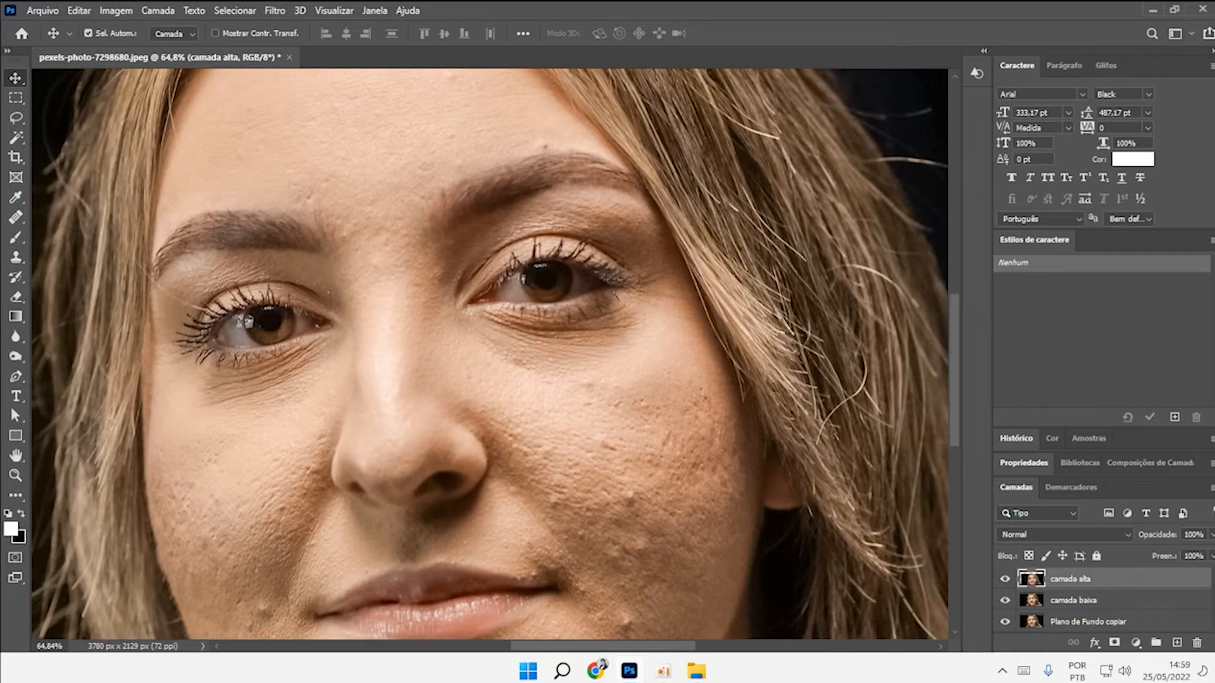
pyautogui.scroll(12, 228, 401)
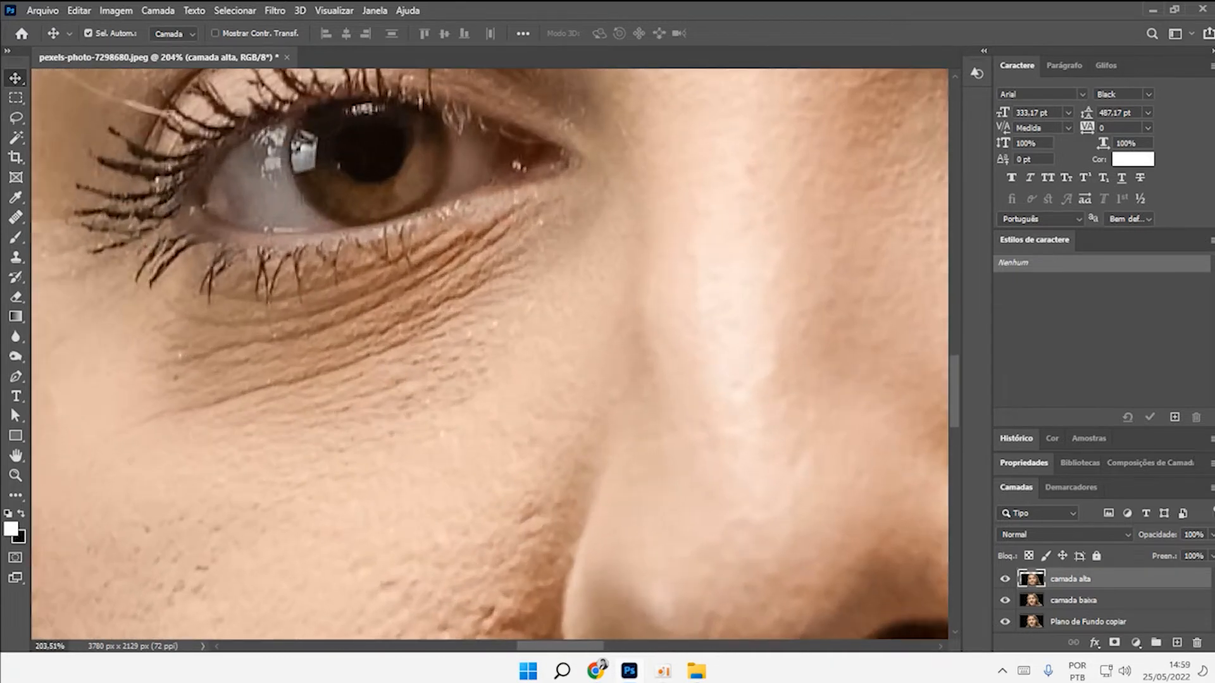
pyautogui.moveTo(361, 430); pyautogui.dragTo(532, 527)
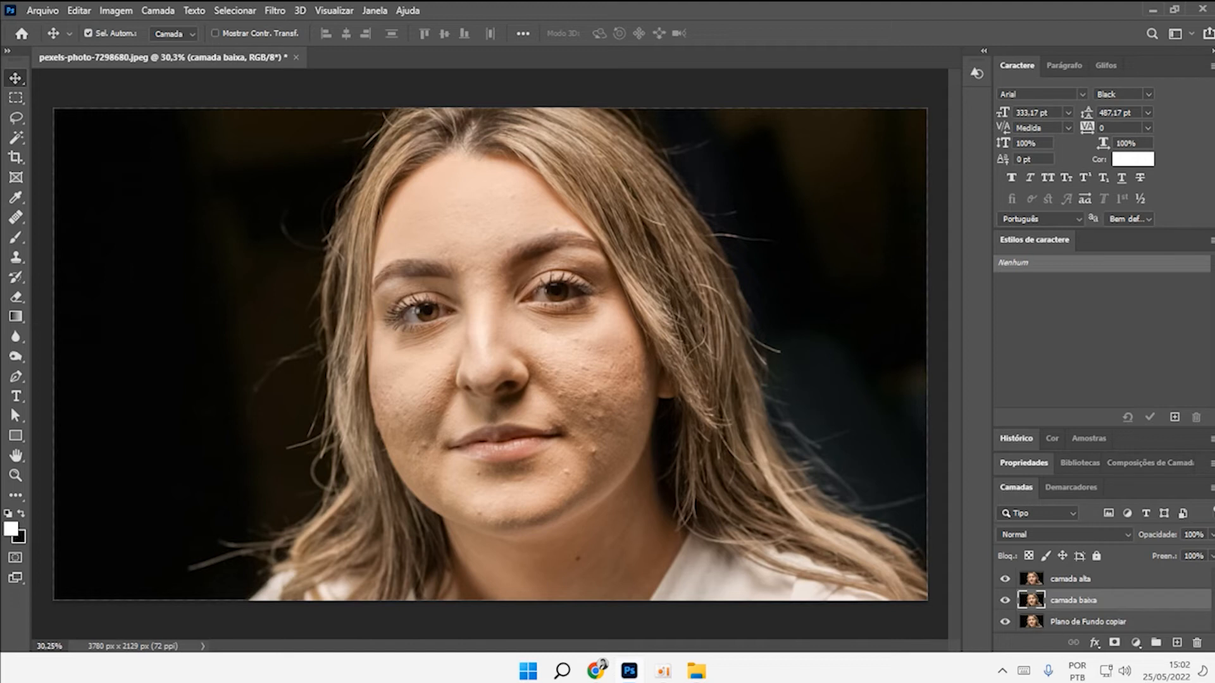
# Apply a Gaussian Blur (Desfoque Gaussiano) with a radius of 9 pixels to the camada baixa layer.
pyautogui.click(275, 10)
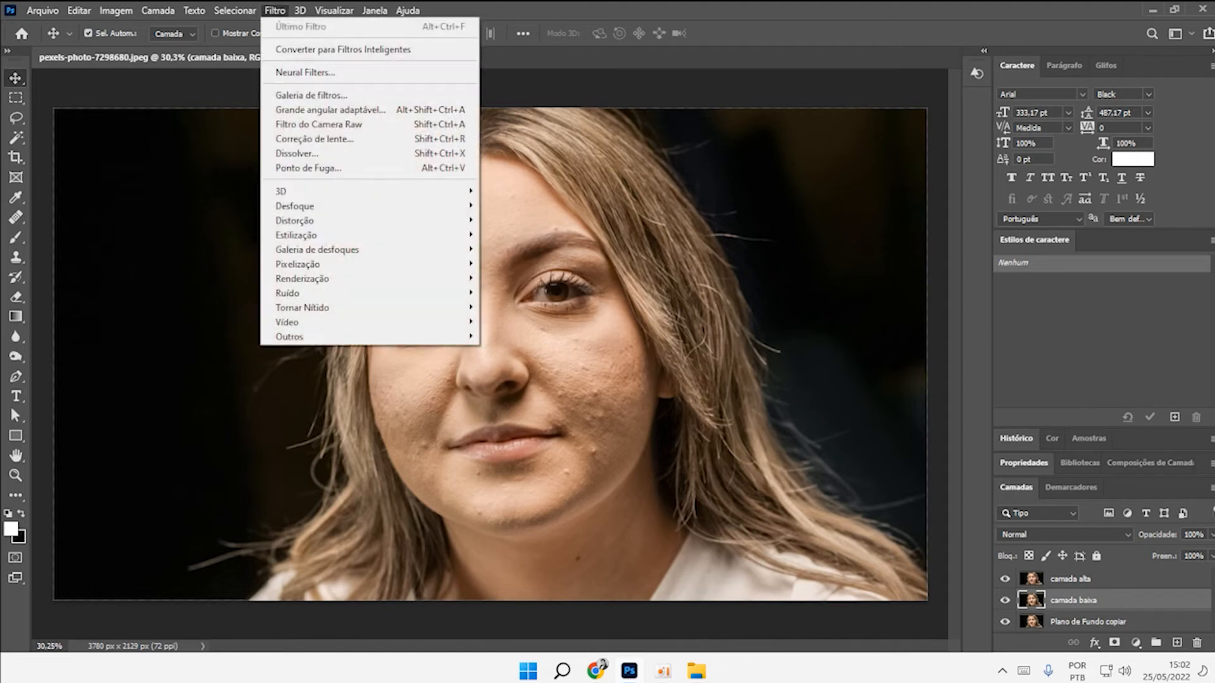
pyautogui.moveTo(304, 206)
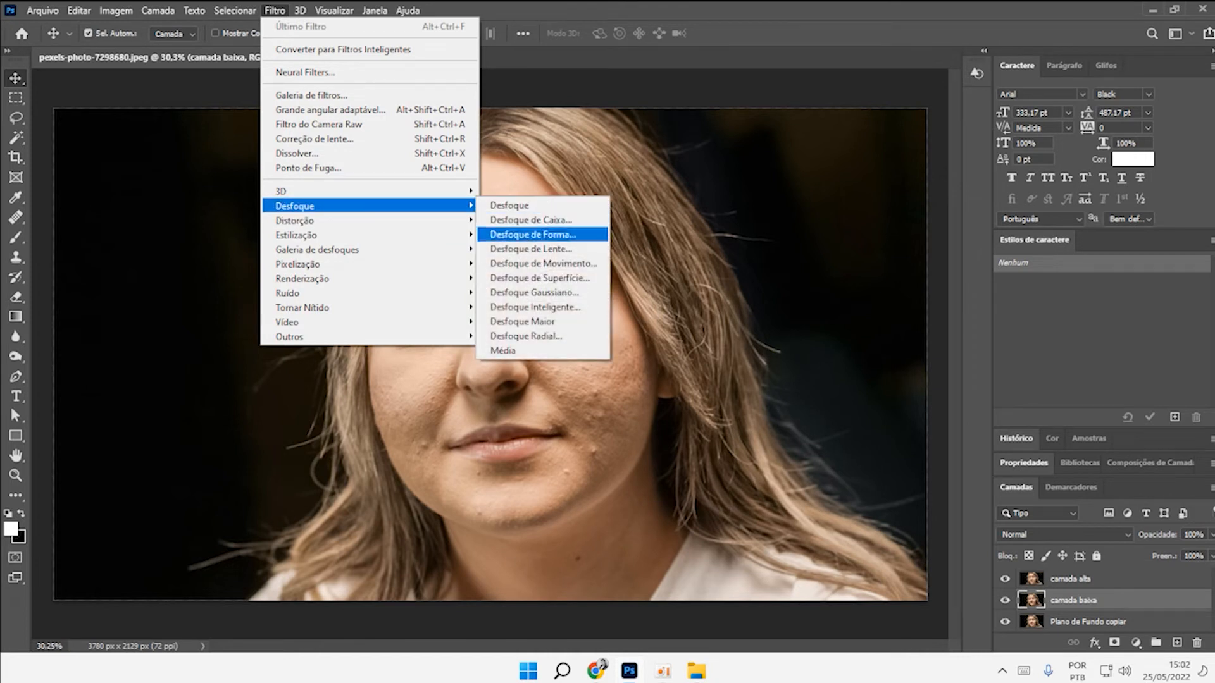
pyautogui.click(535, 292)
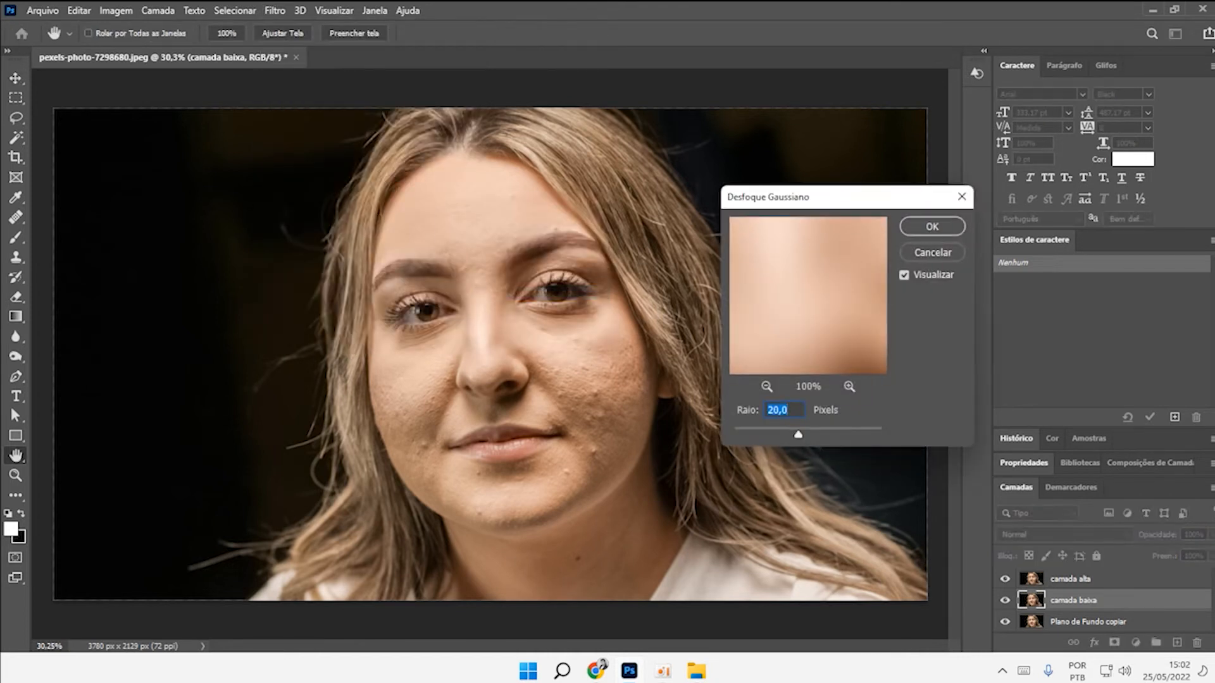
pyautogui.click(766, 386)
pyautogui.click(766, 386)
pyautogui.click(766, 386)
pyautogui.click(766, 386)
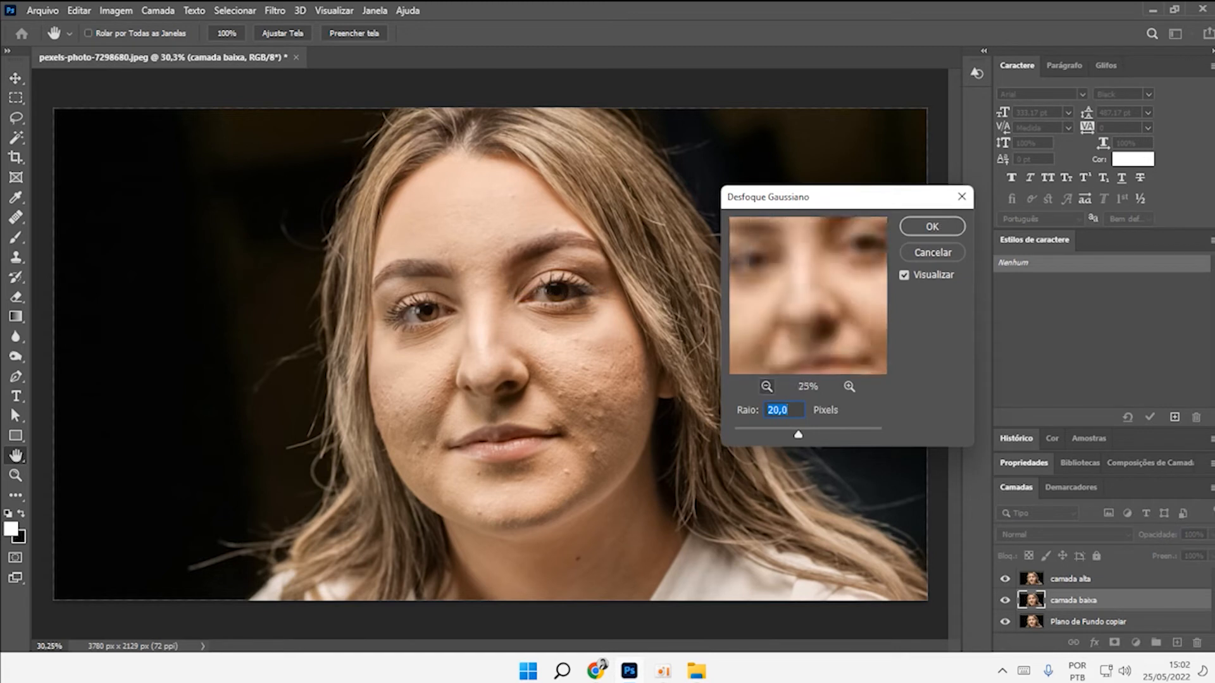
pyautogui.click(766, 386)
pyautogui.moveTo(815, 303); pyautogui.dragTo(745, 316)
pyautogui.moveTo(798, 435); pyautogui.dragTo(760, 435)
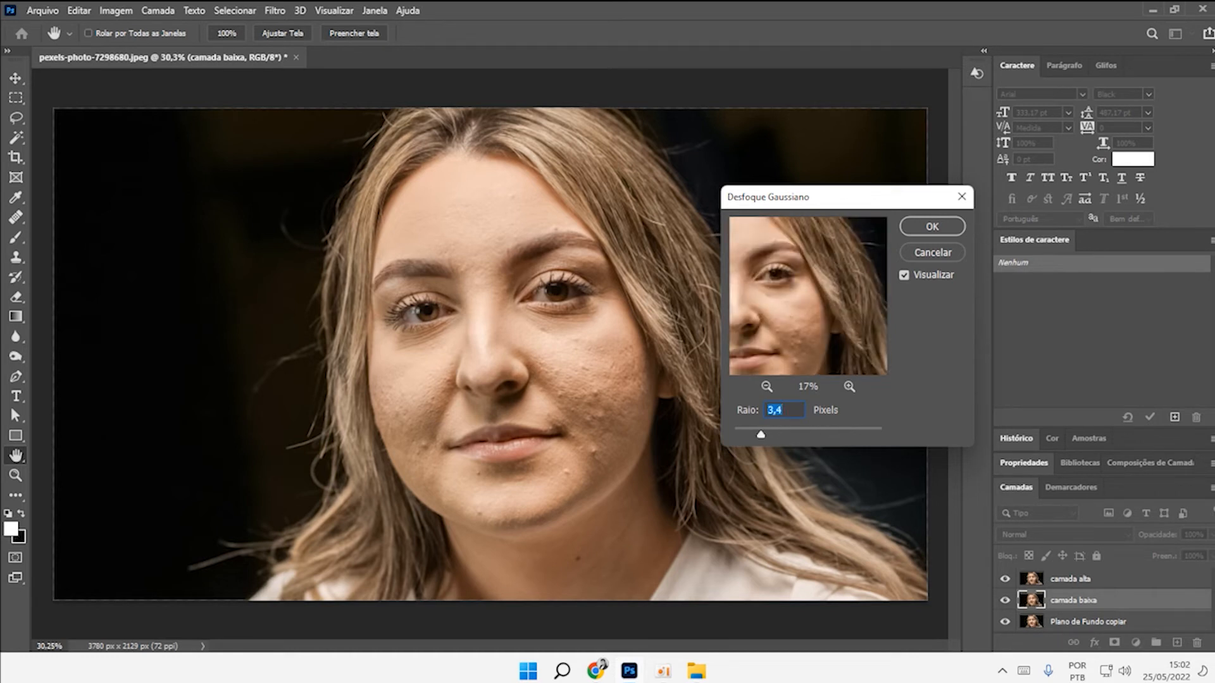
pyautogui.moveTo(761, 435); pyautogui.dragTo(761, 434)
pyautogui.click(849, 386)
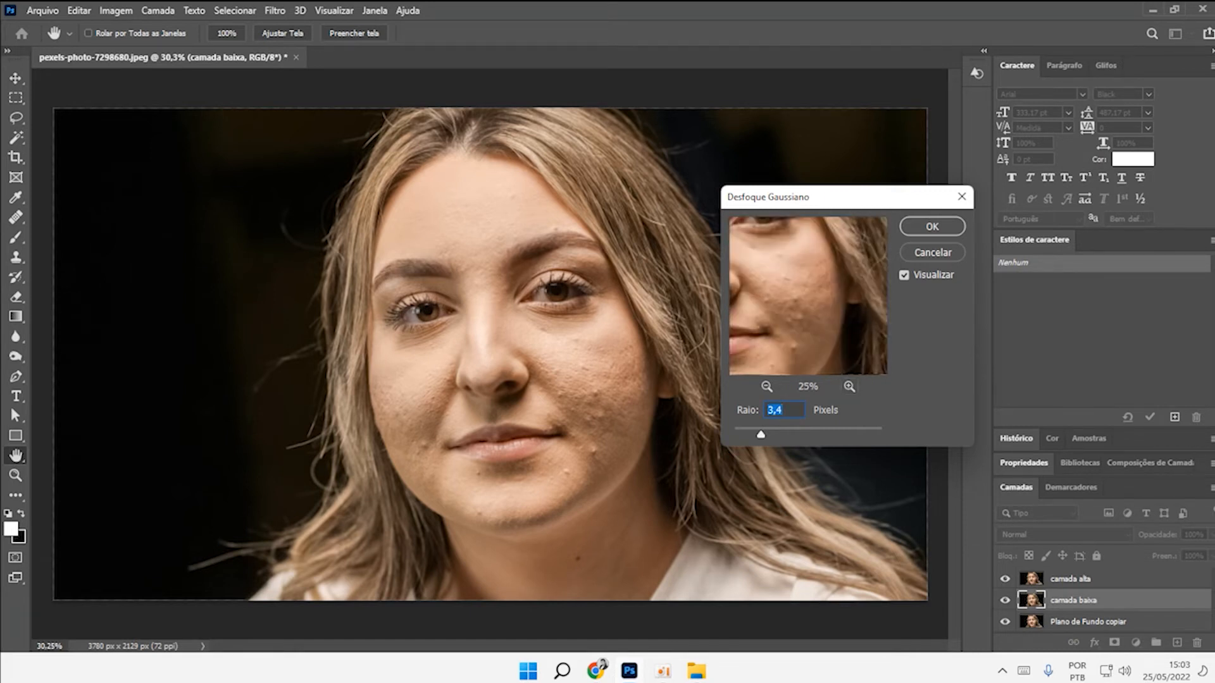
pyautogui.write('9')
pyautogui.click(849, 385)
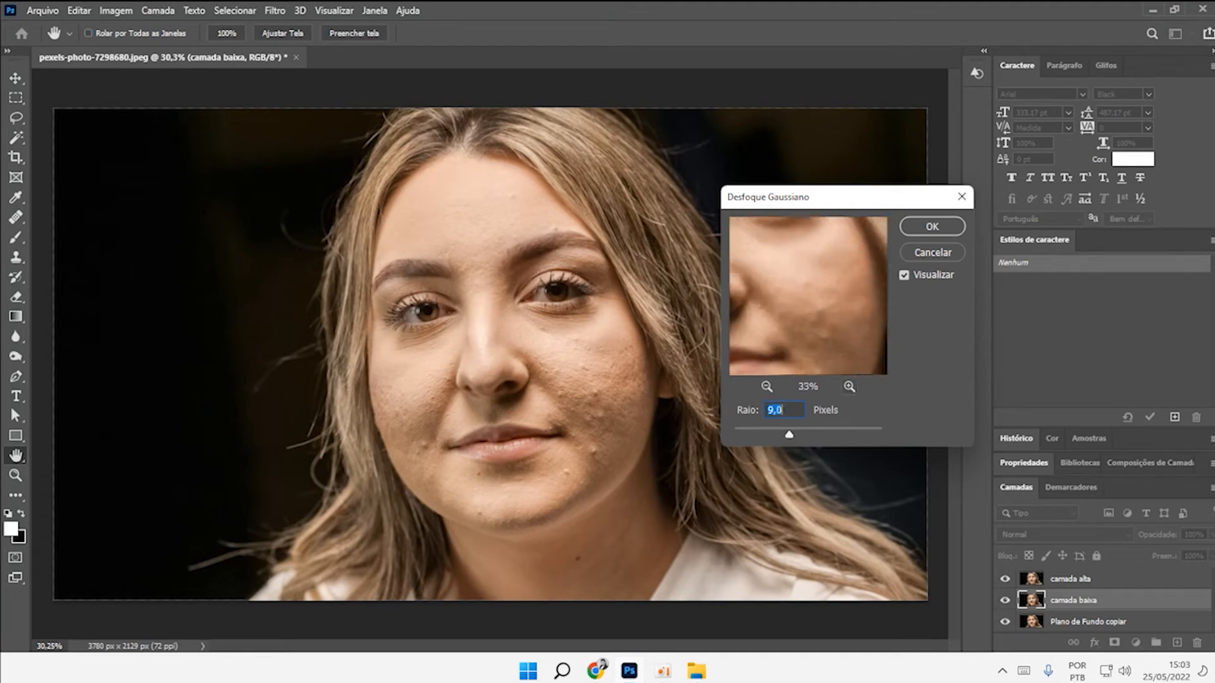
pyautogui.press('Return')
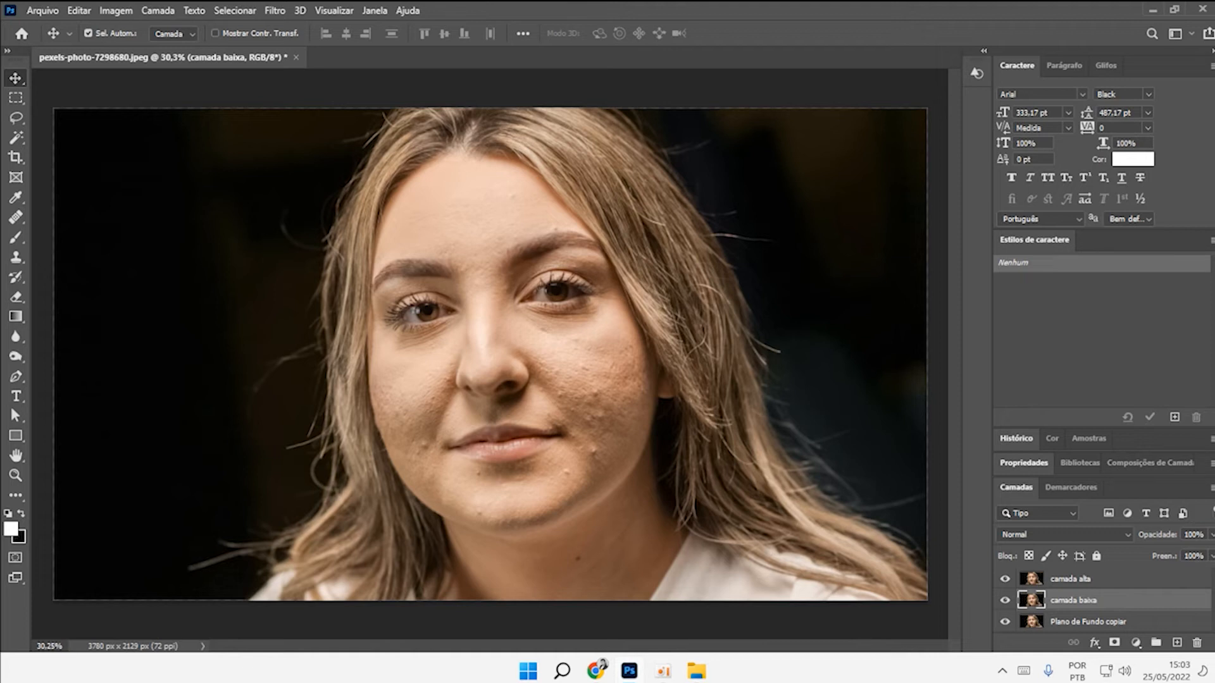
# Run Apply Image (Aplicar imagem) on camada alta with camada baixa as source layer, blending Subtrair, opacity 100%, scale 2 and offset 128.
pyautogui.click(1071, 579)
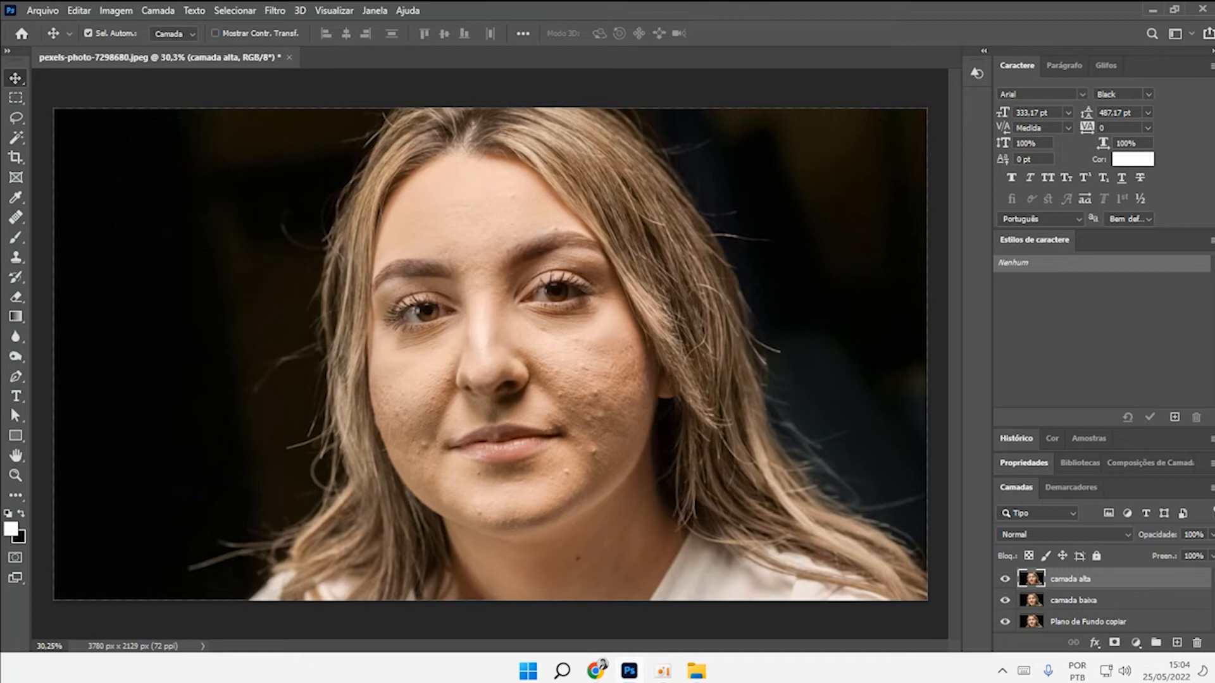
pyautogui.click(116, 10)
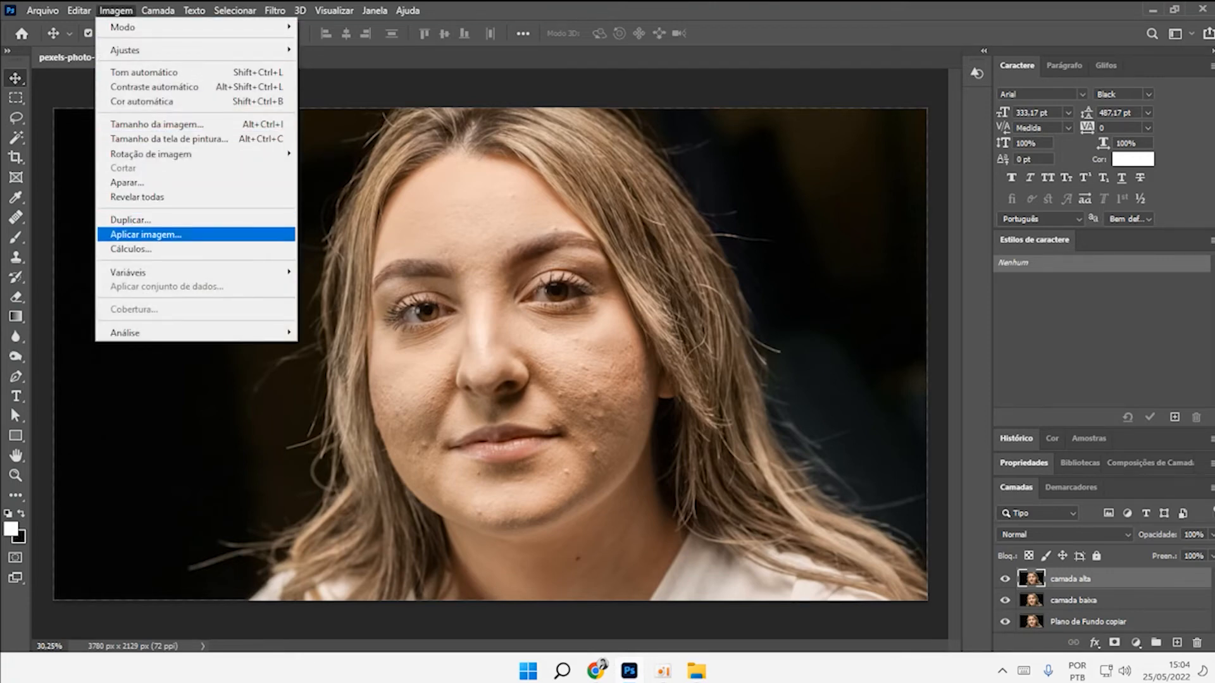
pyautogui.click(146, 234)
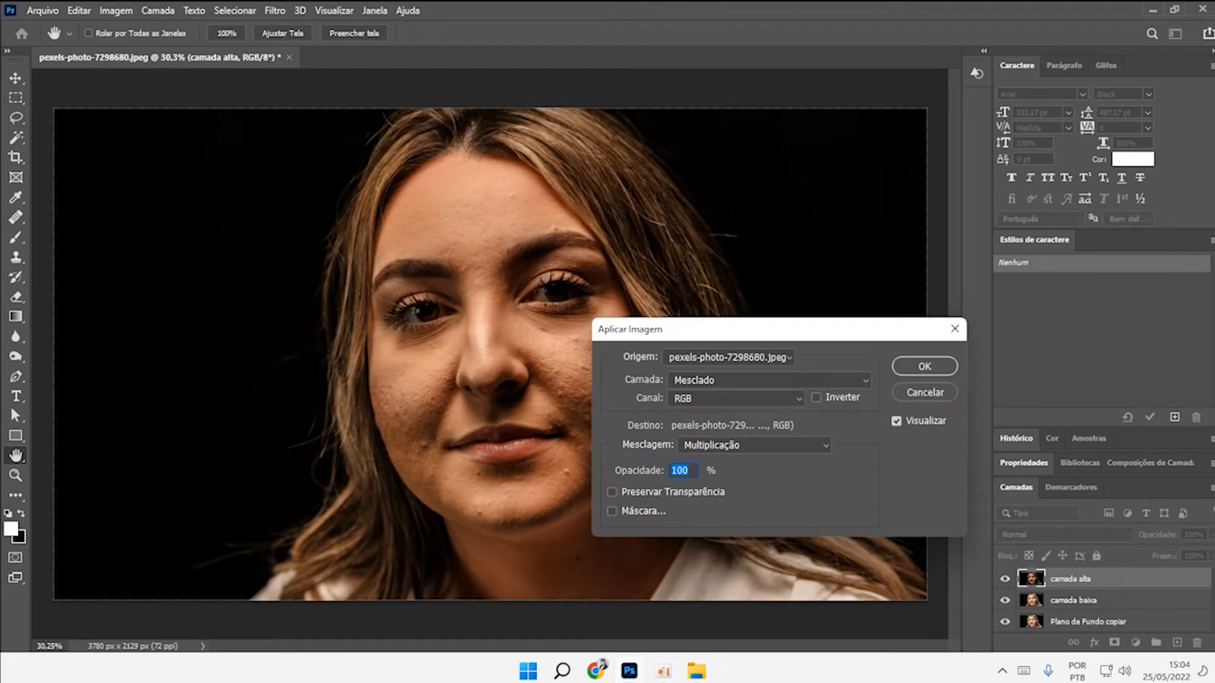
pyautogui.click(769, 380)
pyautogui.click(769, 381)
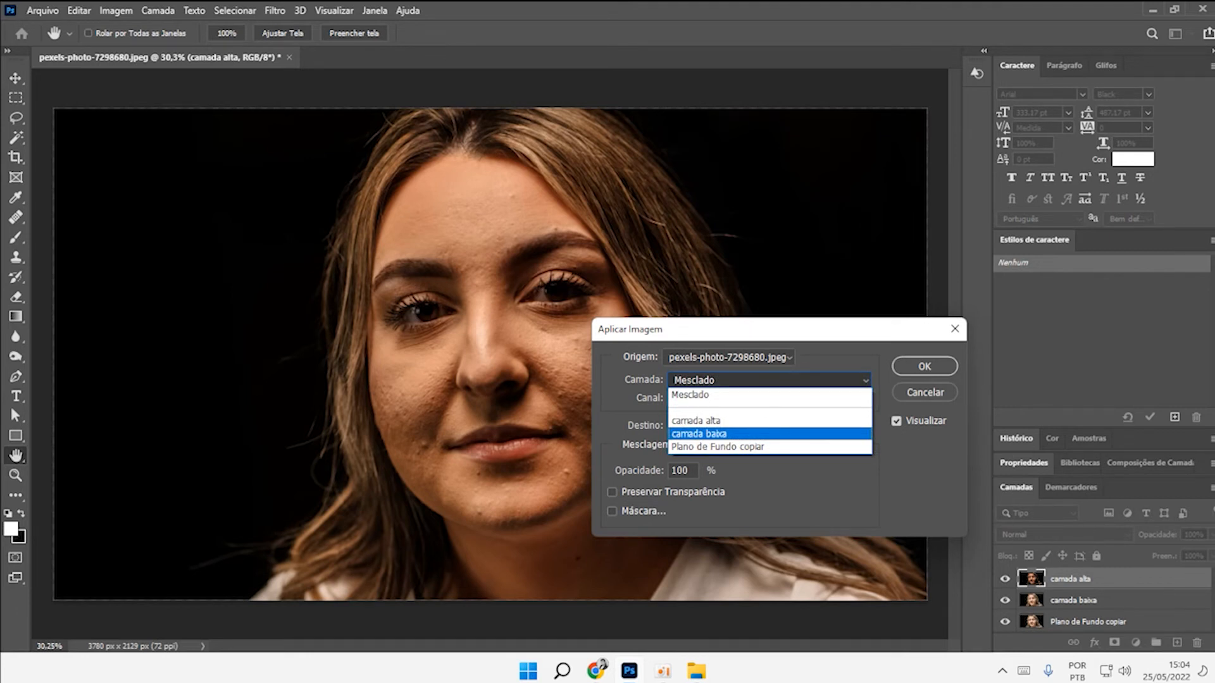
pyautogui.click(699, 434)
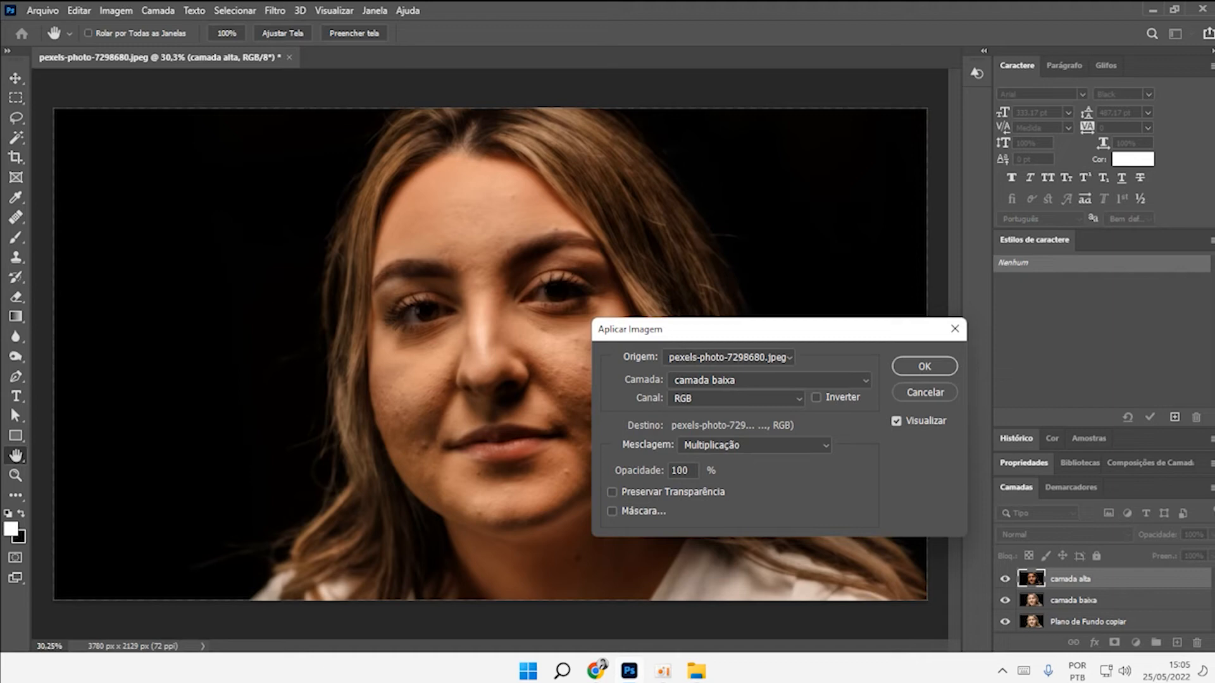
pyautogui.click(753, 445)
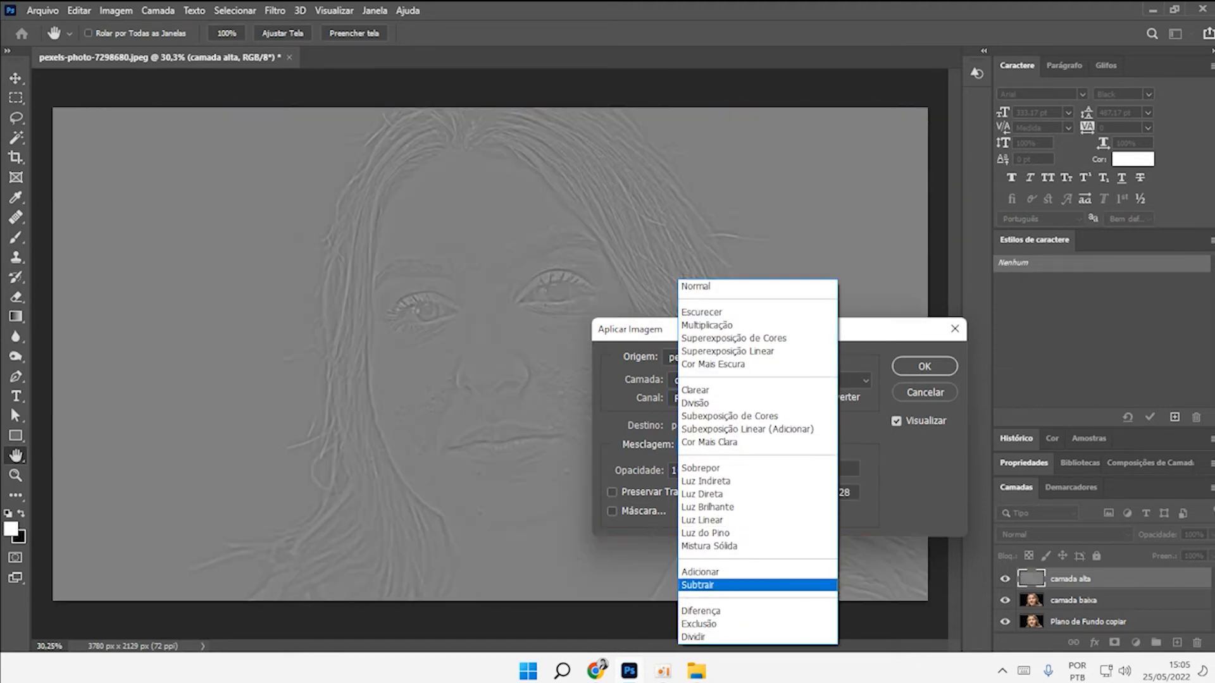
pyautogui.press('Return')
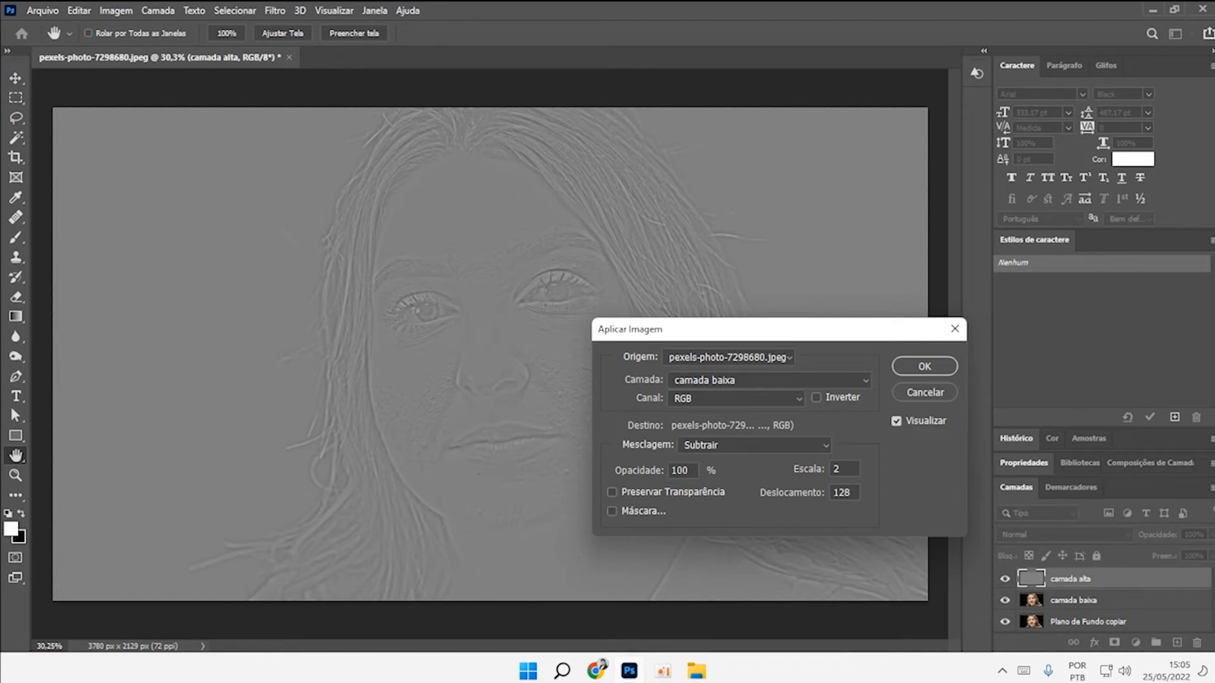
pyautogui.moveTo(779, 329); pyautogui.dragTo(495, 240)
pyautogui.press('Return')
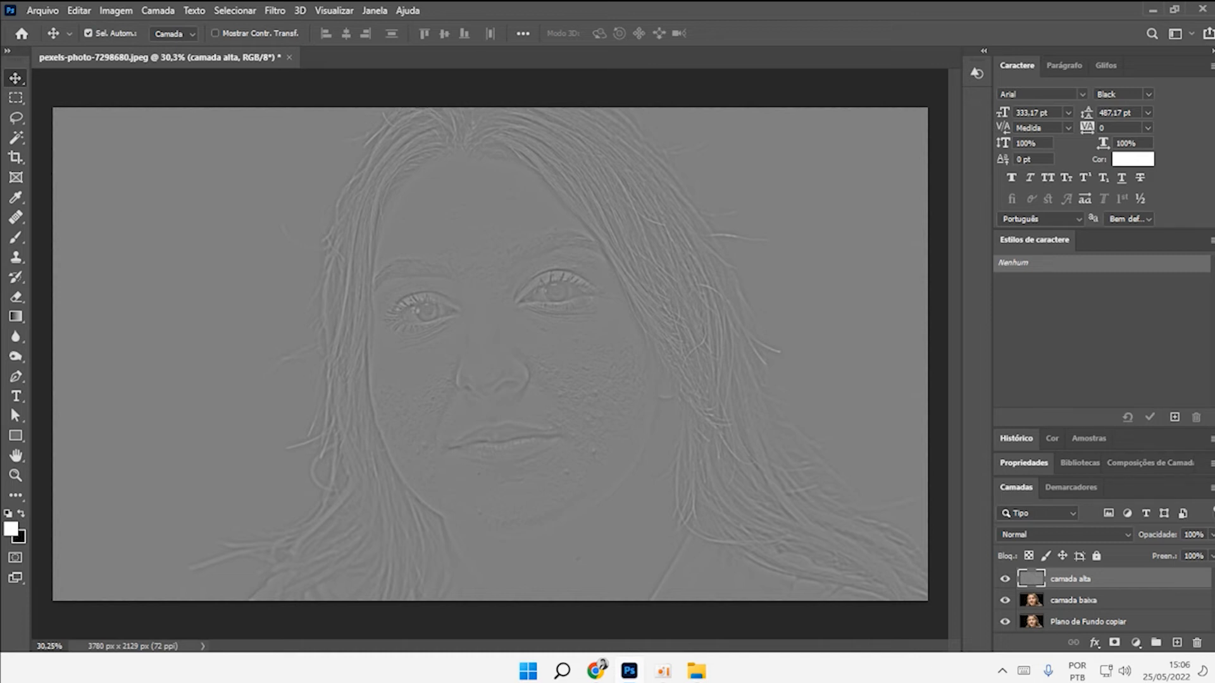
# Set the blend mode of the camada alta layer to Luz Linear.
pyautogui.click(1063, 534)
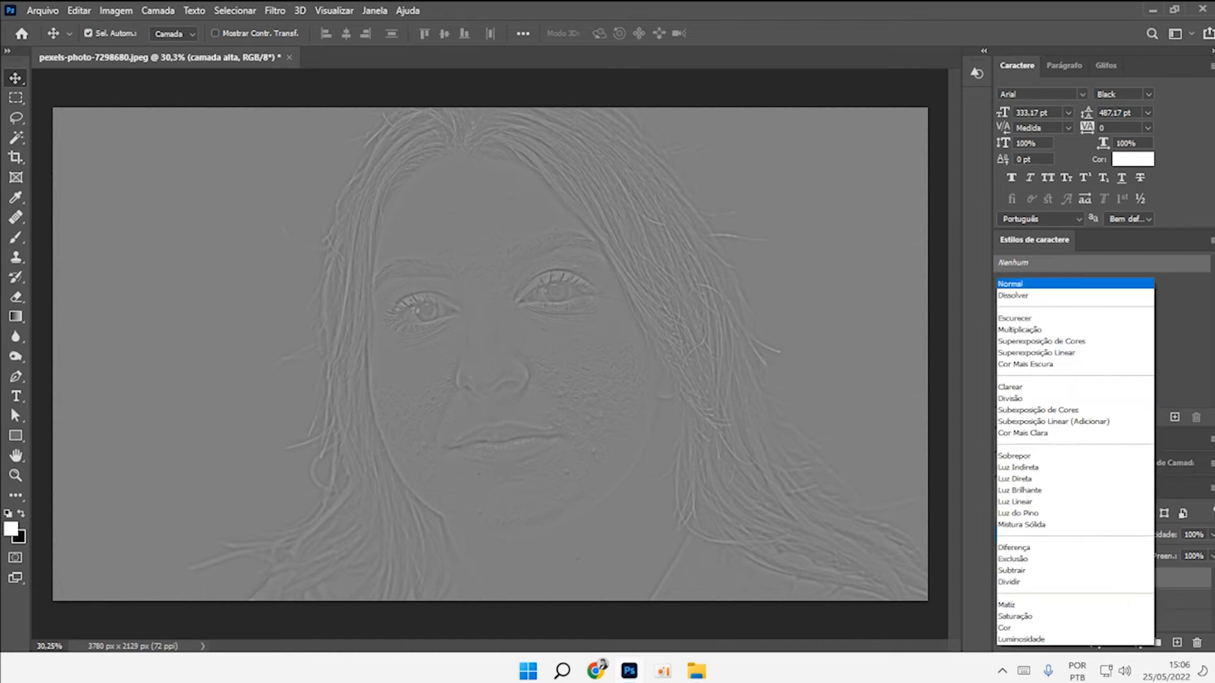
pyautogui.press('Down')
pyautogui.press('Down')
pyautogui.press('Down')
pyautogui.press('Down')
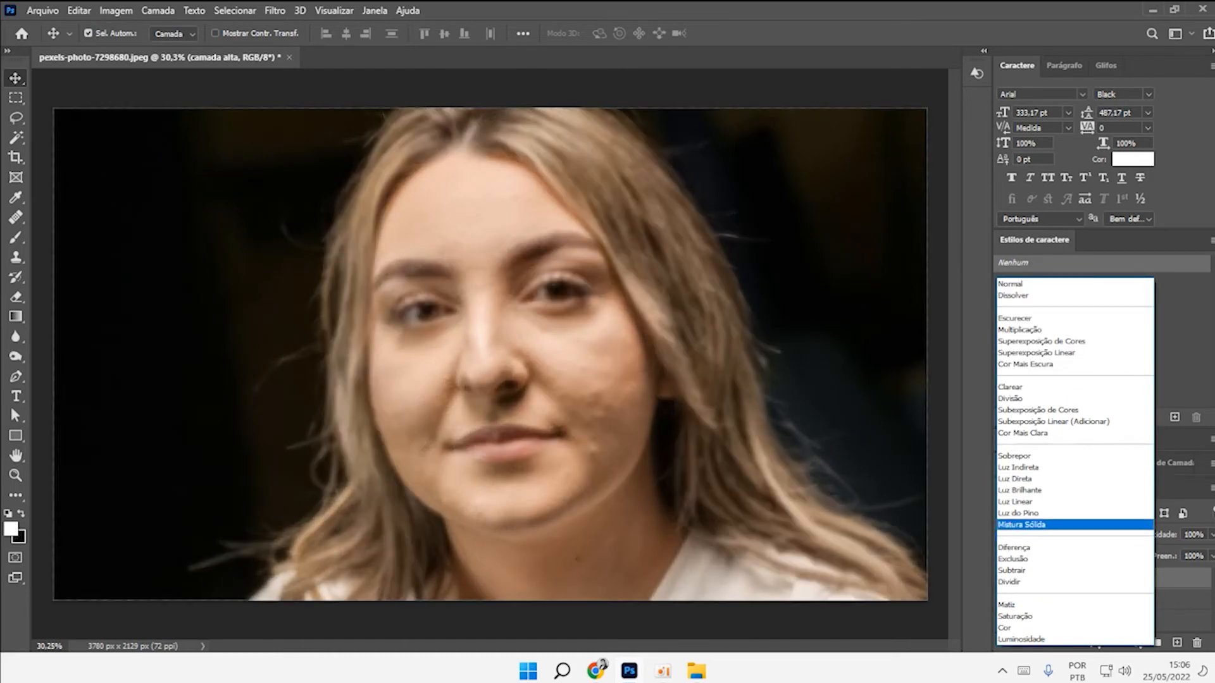
pyautogui.press('Up')
pyautogui.press('Up')
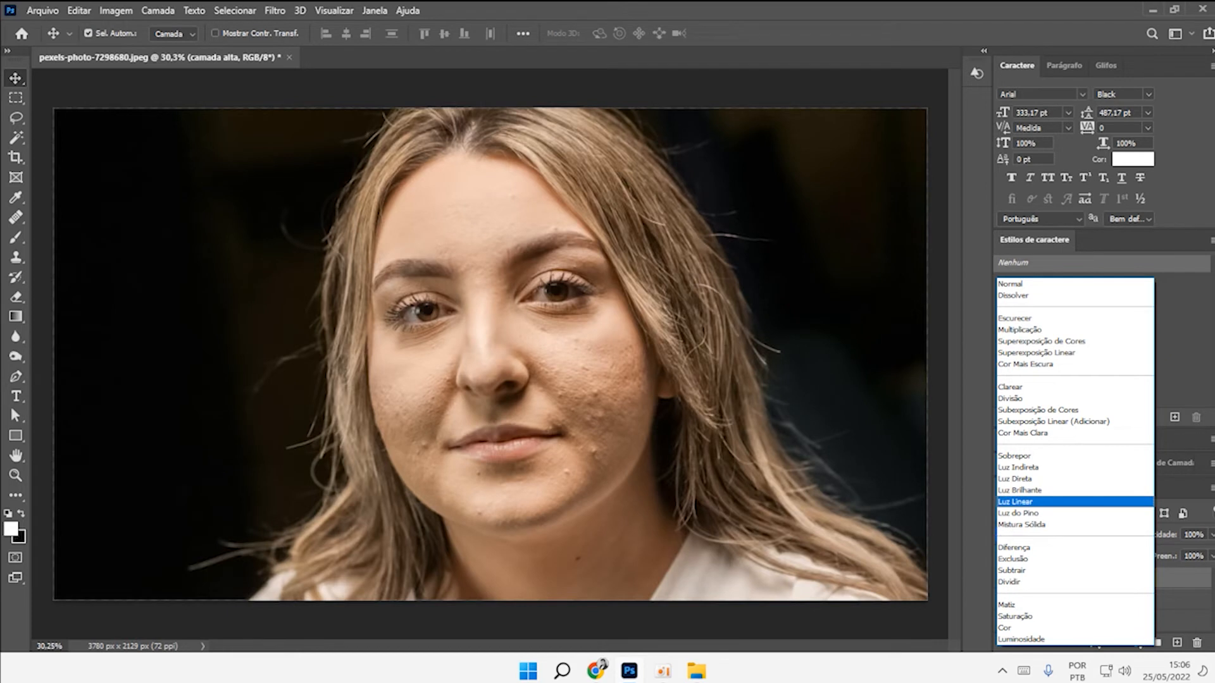
pyautogui.press('Return')
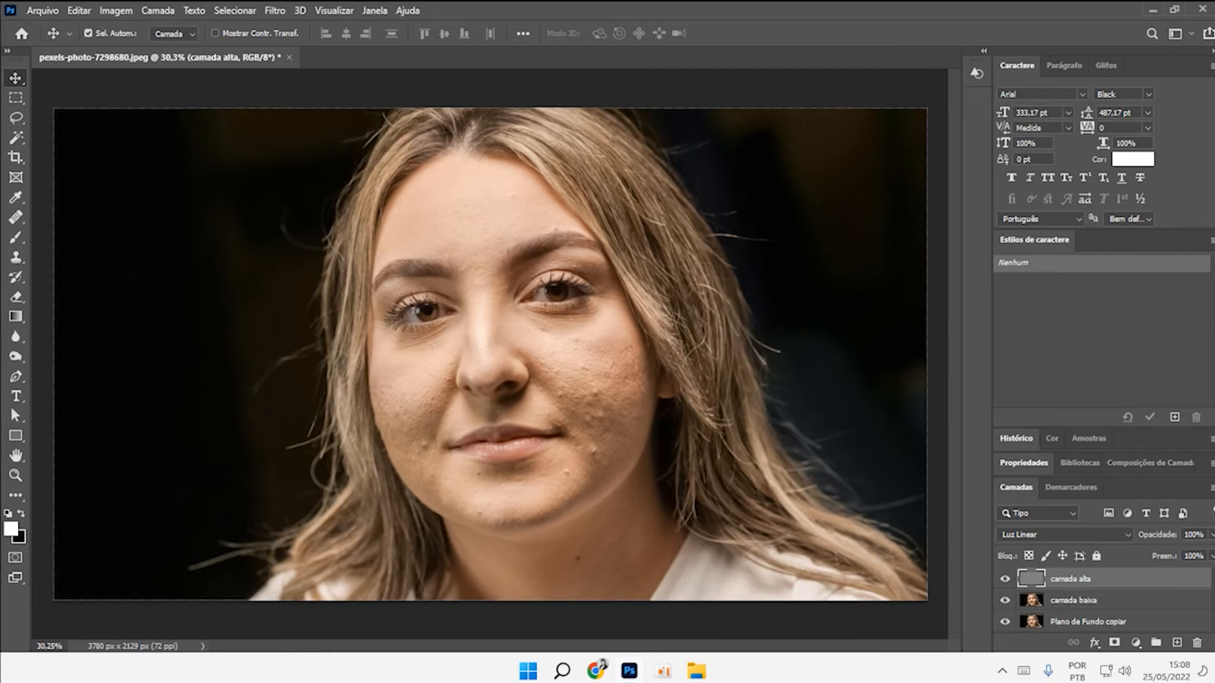
# Heal small blemishes on the right-hand cheek beside the nose on camada alta, using the Spot Healing Brush at size 27.
pyautogui.scroll(10, 601, 411)
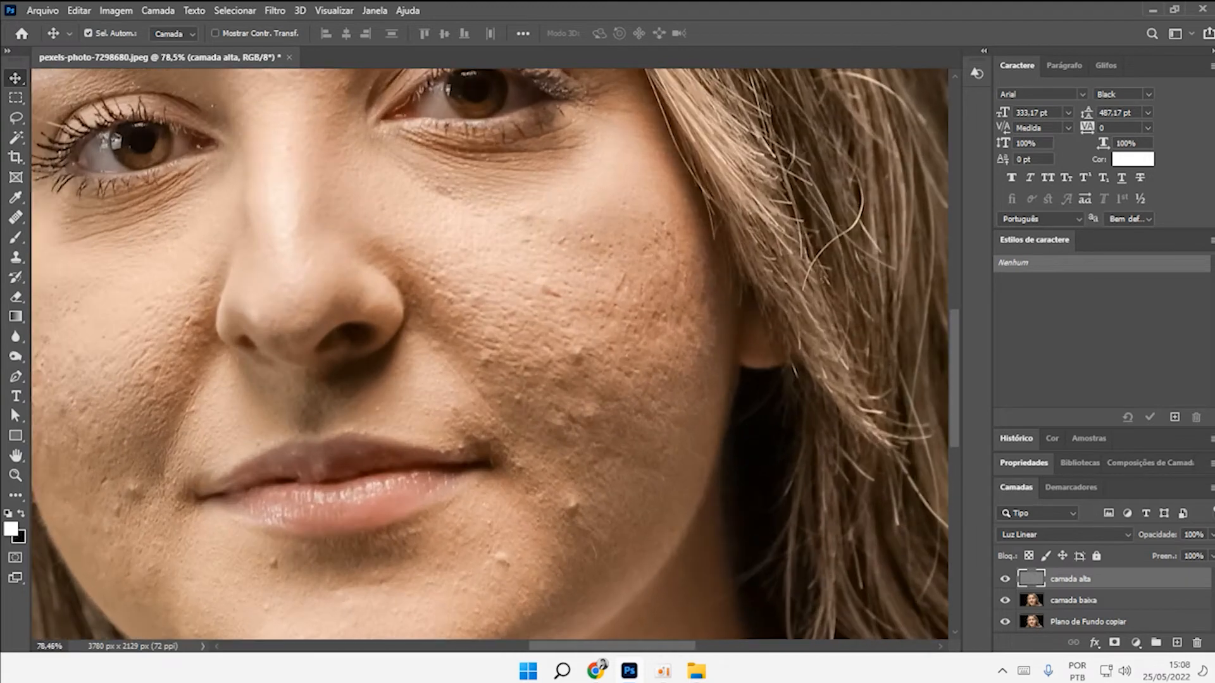
pyautogui.scroll(1, 664, 493)
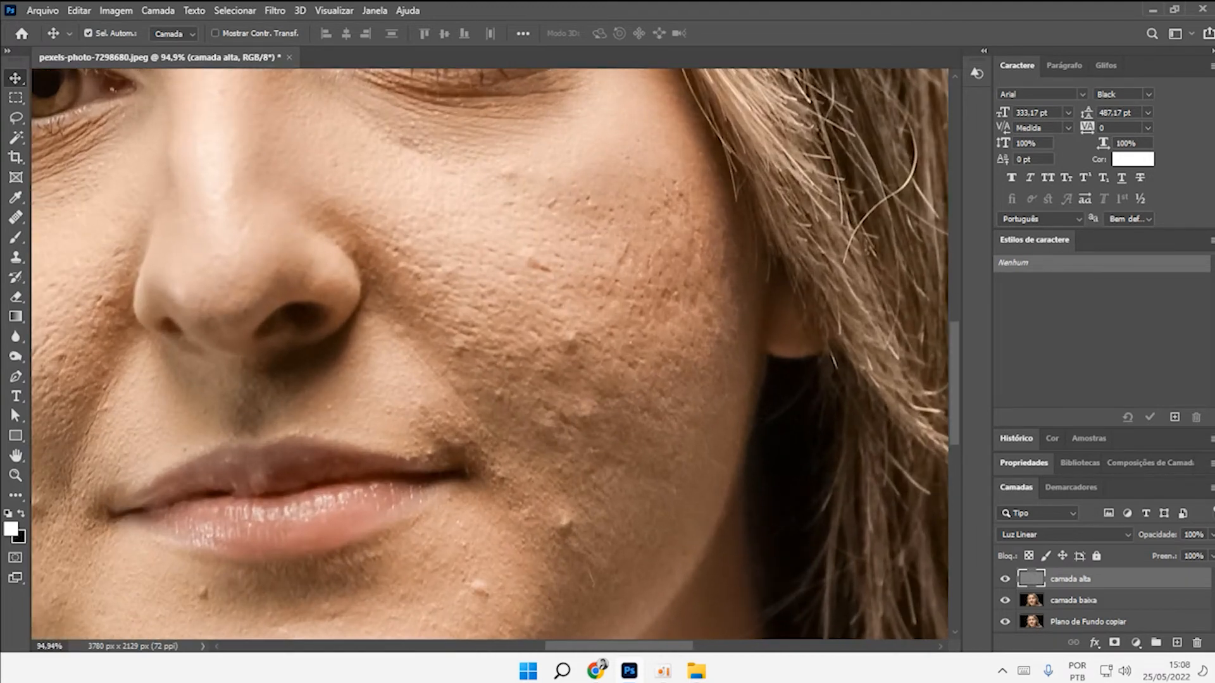
pyautogui.click(16, 217)
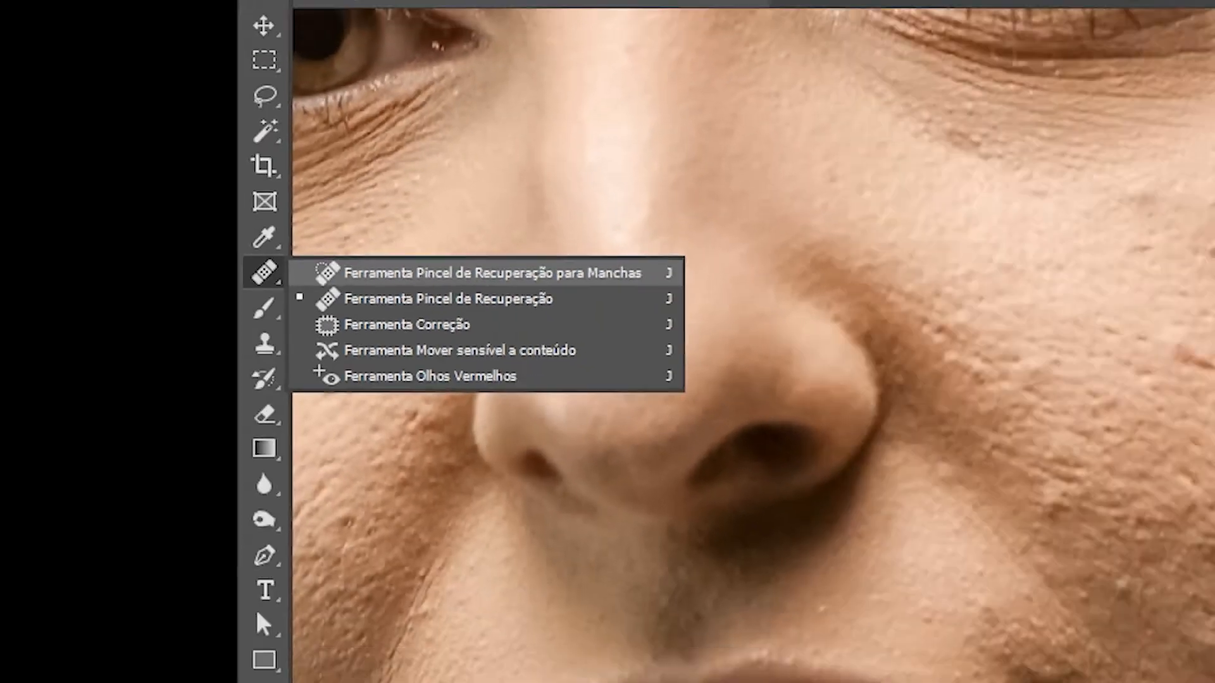
pyautogui.click(1109, 403)
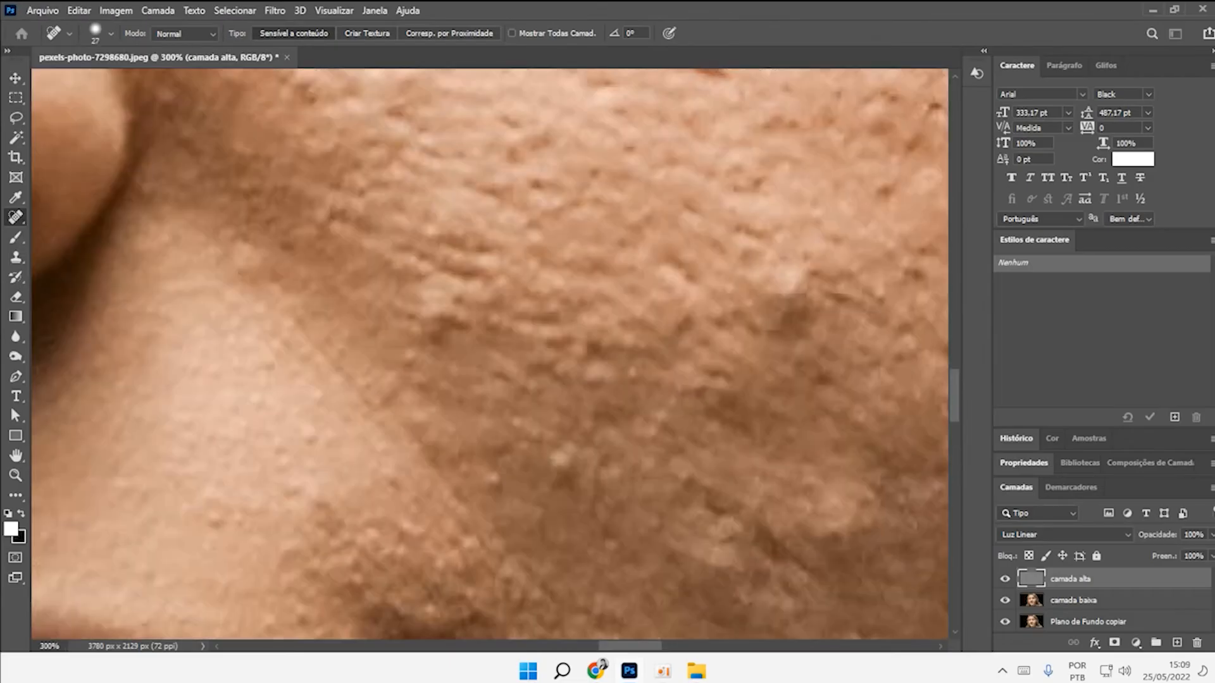
pyautogui.click(436, 325)
pyautogui.scroll(-7, 547, 341)
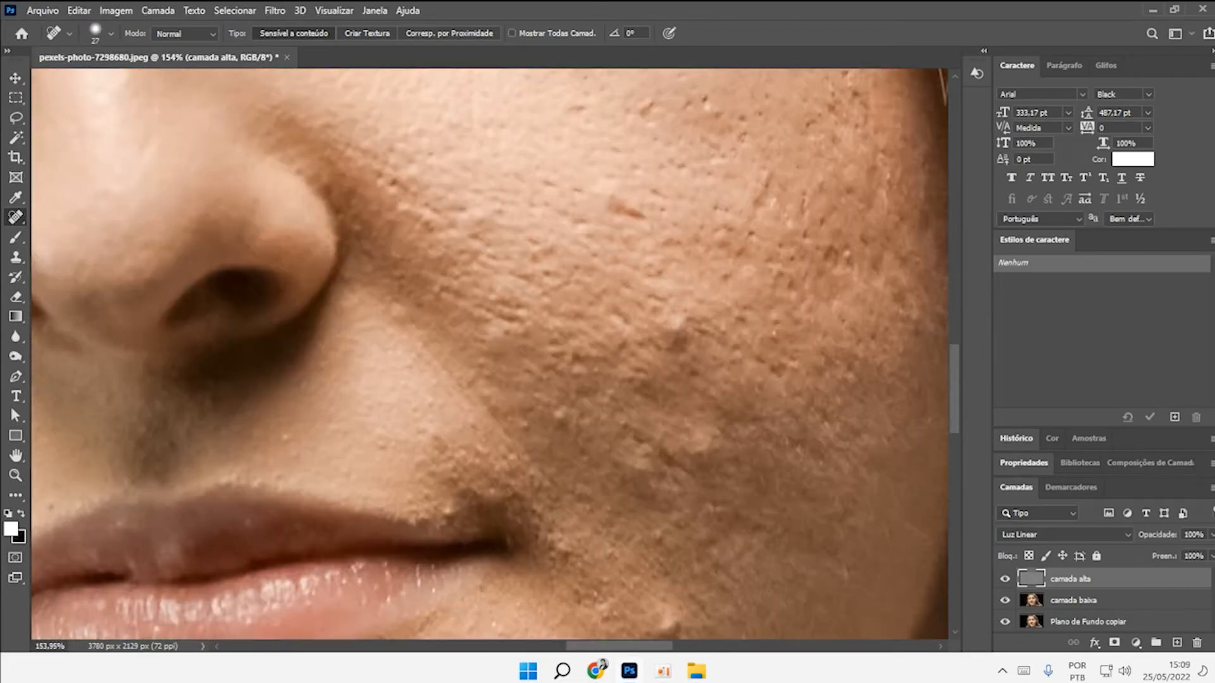
pyautogui.click(488, 320)
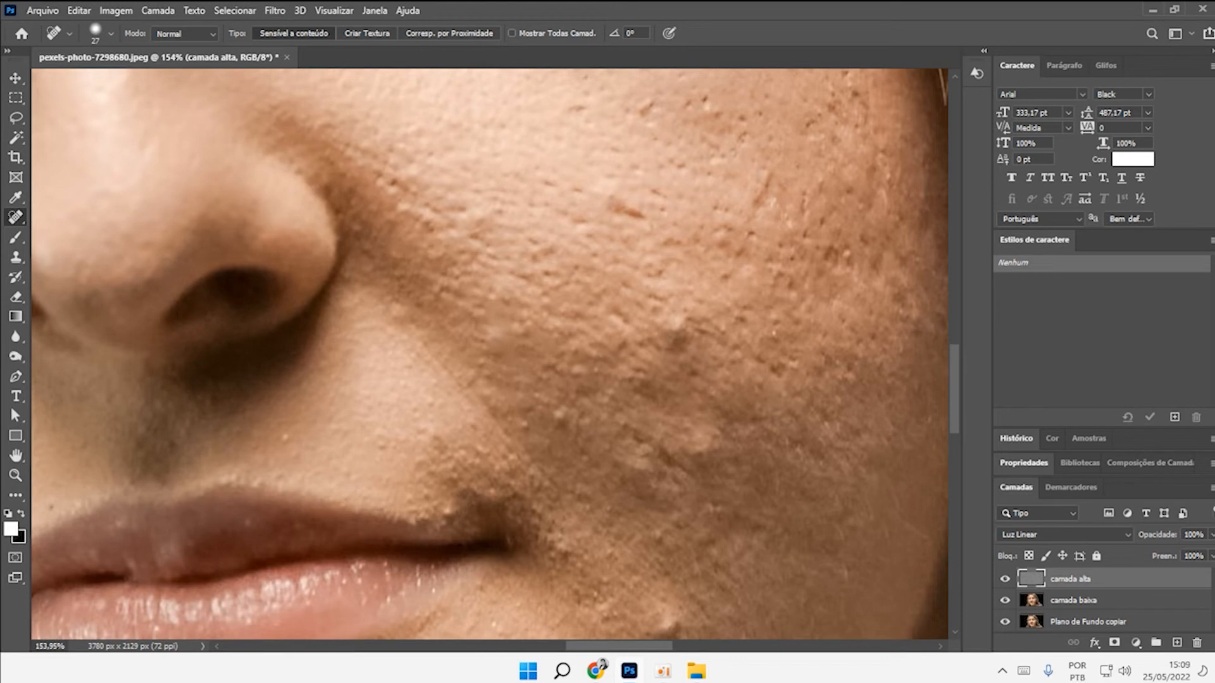
pyautogui.click(505, 301)
# Heal the blemishes on the chin, around the right-hand mouth corner and along the smile fold with a size 16 spot healing brush.
pyautogui.click(649, 380)
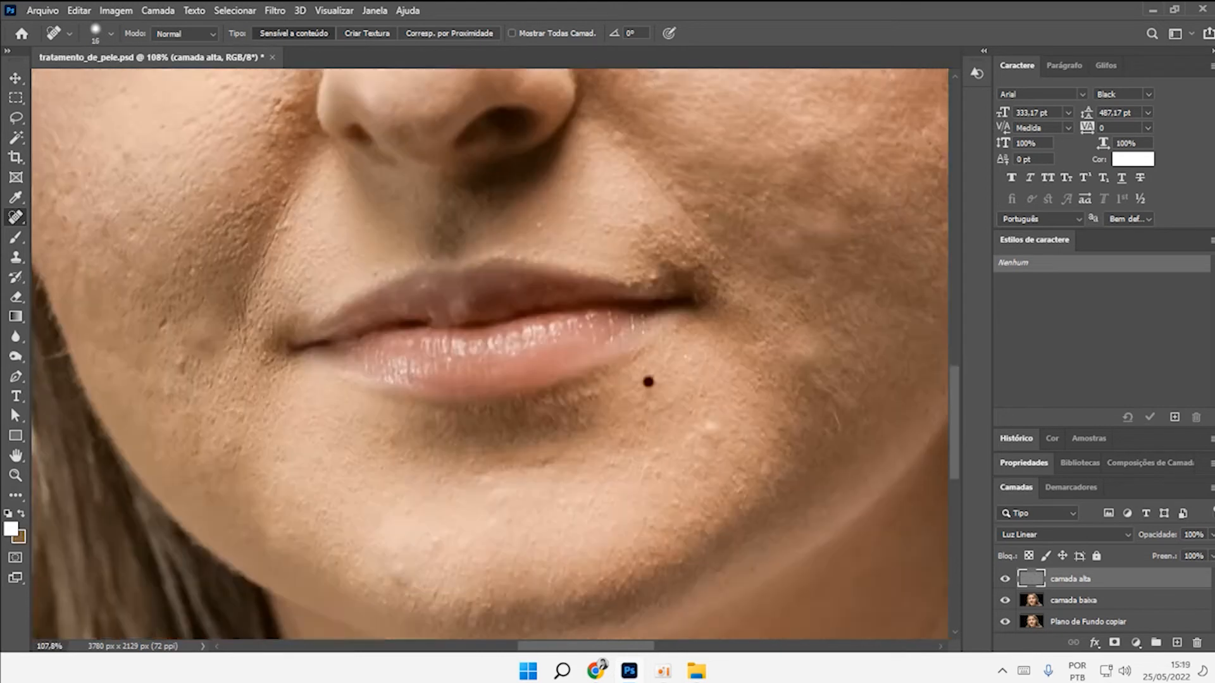
pyautogui.click(661, 463)
pyautogui.moveTo(695, 434); pyautogui.dragTo(737, 414)
pyautogui.click(760, 459)
pyautogui.click(653, 275)
pyautogui.click(623, 139)
pyautogui.moveTo(658, 171); pyautogui.dragTo(477, 455)
pyautogui.click(509, 491)
pyautogui.click(510, 467)
pyautogui.click(503, 444)
# Heal the remaining bumps on the outer part of the right-hand cheek, toward the ear, on camada alta.
pyautogui.click(712, 408)
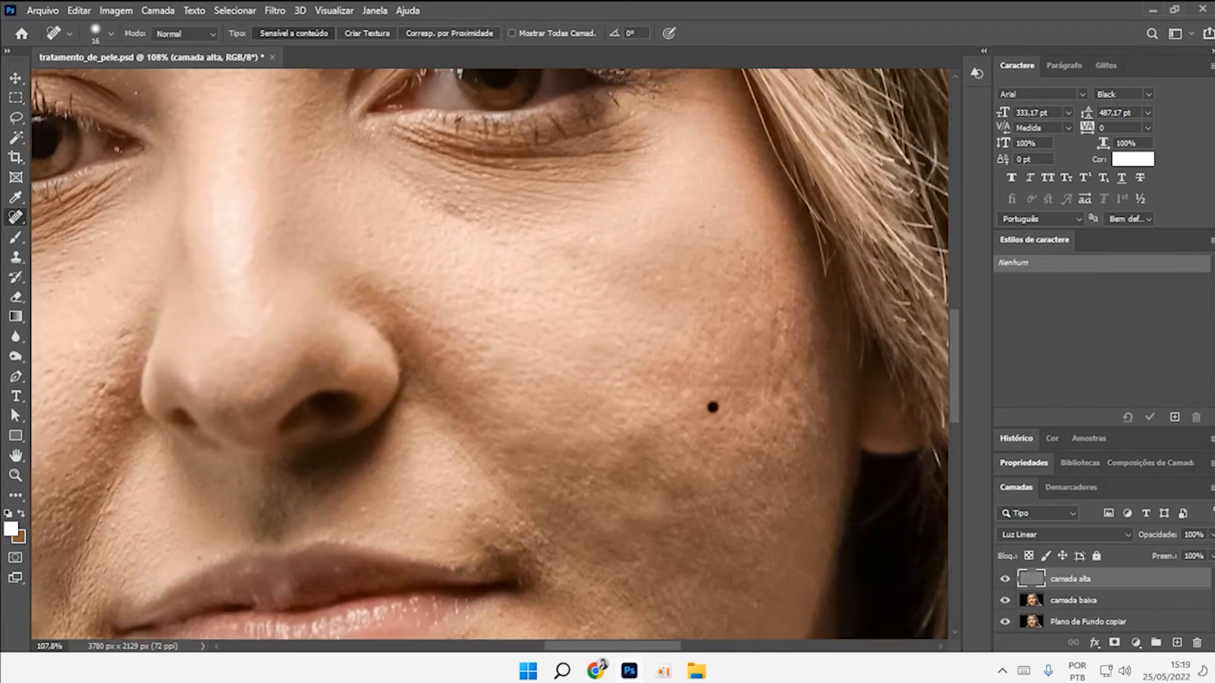
pyautogui.click(715, 362)
pyautogui.click(798, 417)
pyautogui.click(782, 376)
pyautogui.click(767, 357)
pyautogui.click(753, 425)
pyautogui.click(727, 434)
pyautogui.click(772, 432)
pyautogui.scroll(-6, 702, 459)
pyautogui.scroll(6, 471, 563)
# Heal the bumps across the left-hand cheek, from beside the mouth up to the nose, plus a spot beside the opposite nostril.
pyautogui.click(411, 403)
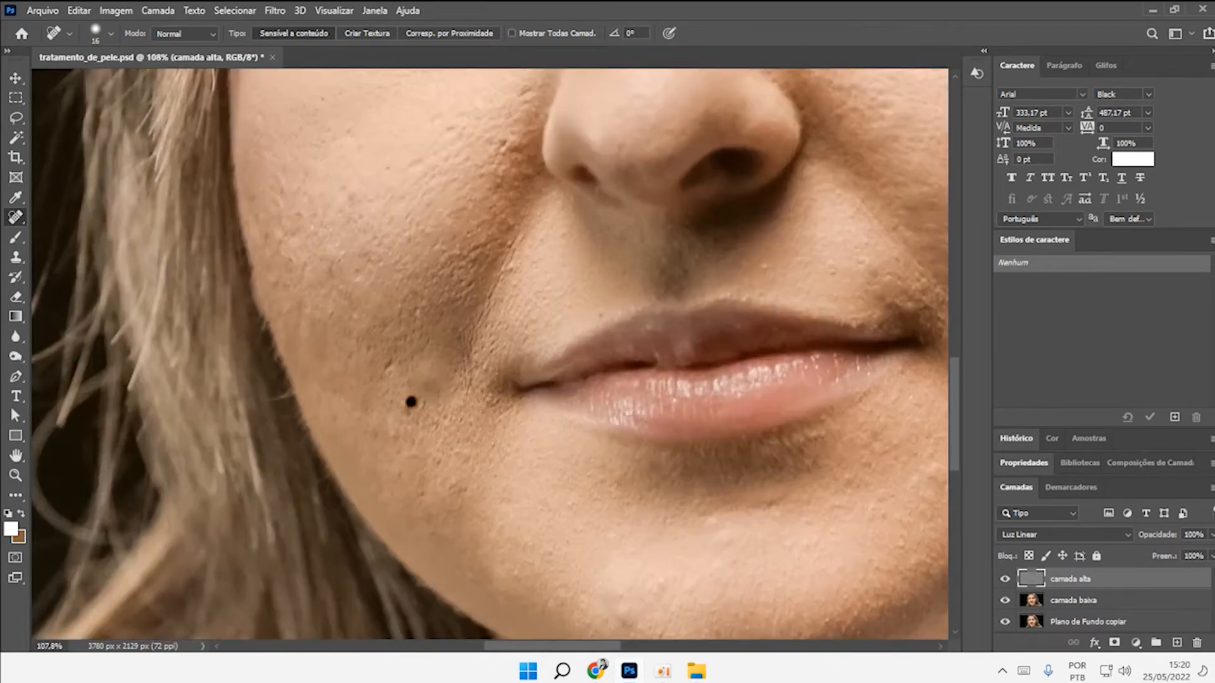
pyautogui.click(397, 372)
pyautogui.click(388, 341)
pyautogui.click(394, 318)
pyautogui.click(449, 257)
pyautogui.click(461, 275)
pyautogui.click(440, 245)
pyautogui.click(351, 197)
pyautogui.click(300, 220)
pyautogui.click(317, 116)
pyautogui.click(456, 128)
pyautogui.click(447, 148)
pyautogui.click(427, 168)
pyautogui.click(506, 151)
pyautogui.click(509, 271)
pyautogui.click(490, 355)
pyautogui.click(859, 245)
# Reduce the healing brush to size 11 and heal the small marks on the forehead and between the eyebrows.
pyautogui.press('[')
pyautogui.scroll(5, 446, 291)
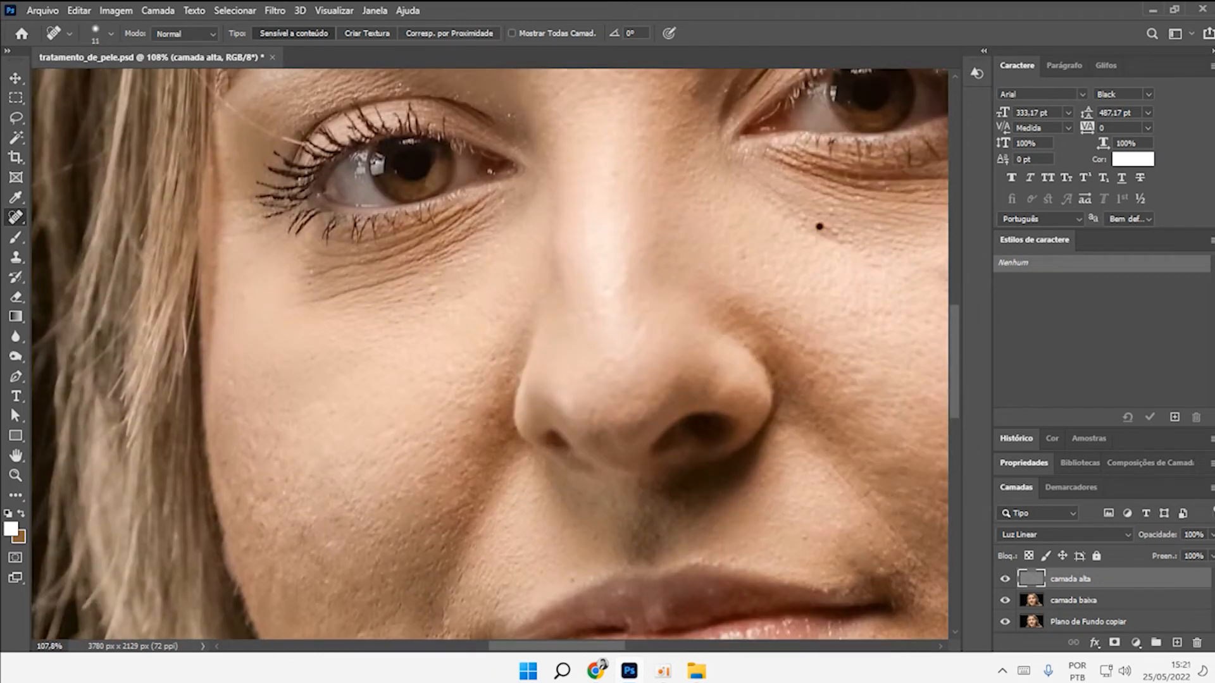
pyautogui.scroll(8, 435, 417)
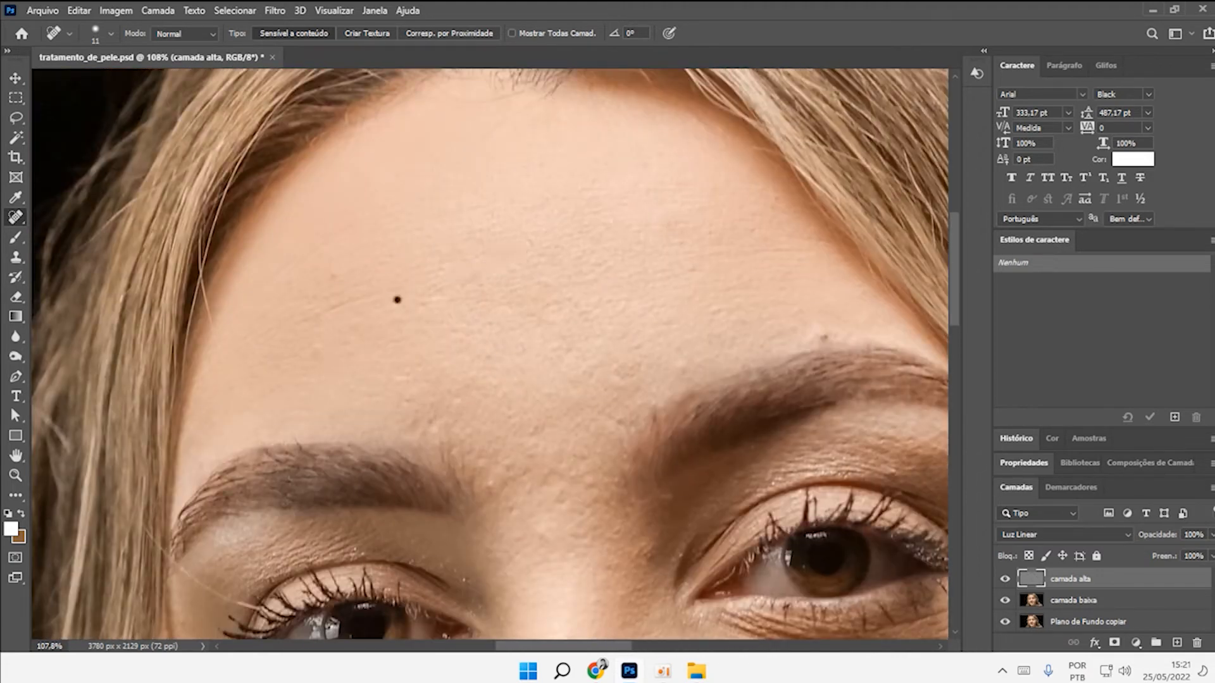
pyautogui.moveTo(669, 310); pyautogui.dragTo(730, 299)
pyautogui.scroll(-5, 582, 525)
pyautogui.click(560, 283)
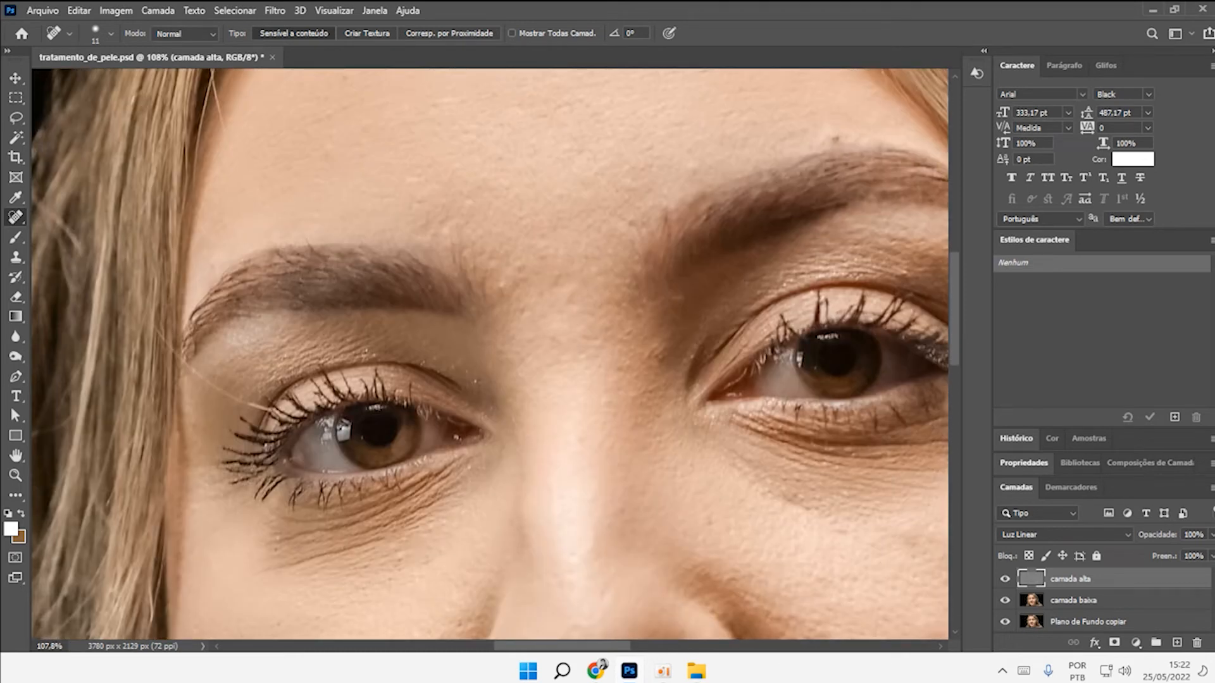
pyautogui.click(575, 293)
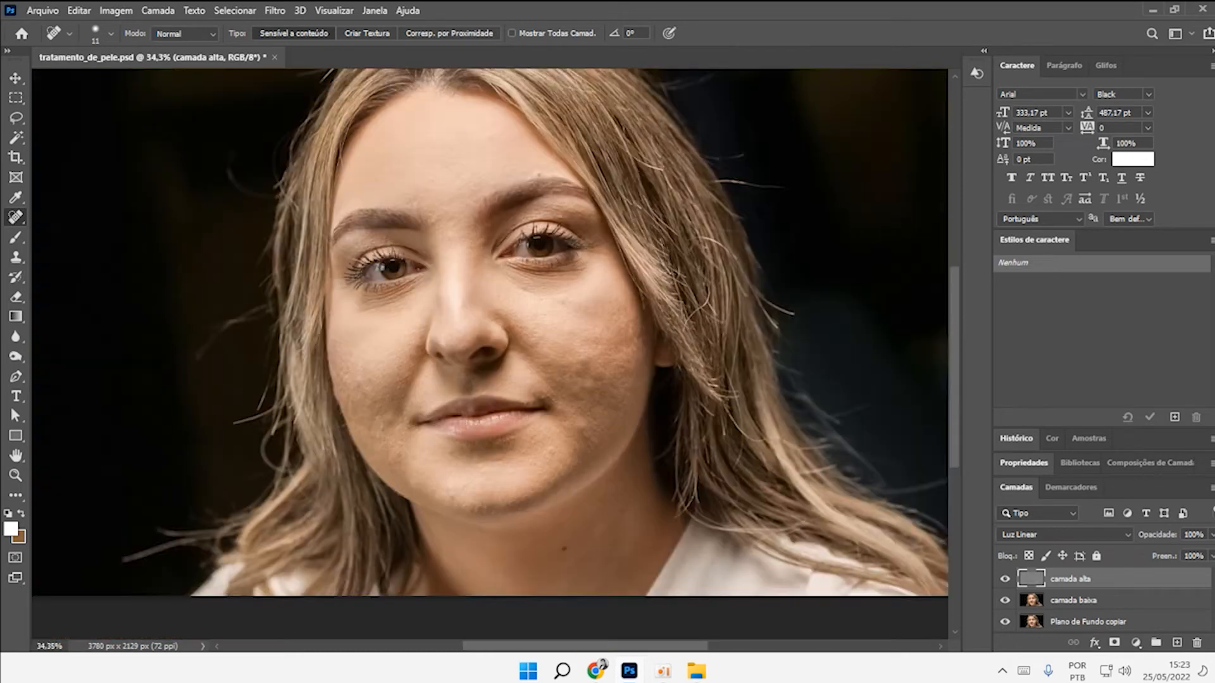
# On camada baixa, lasso the forehead area above the left-hand eyebrow and apply a Gaussian Blur (Desfoque Gaussiano) with a 20-pixel radius.
pyautogui.click(1073, 600)
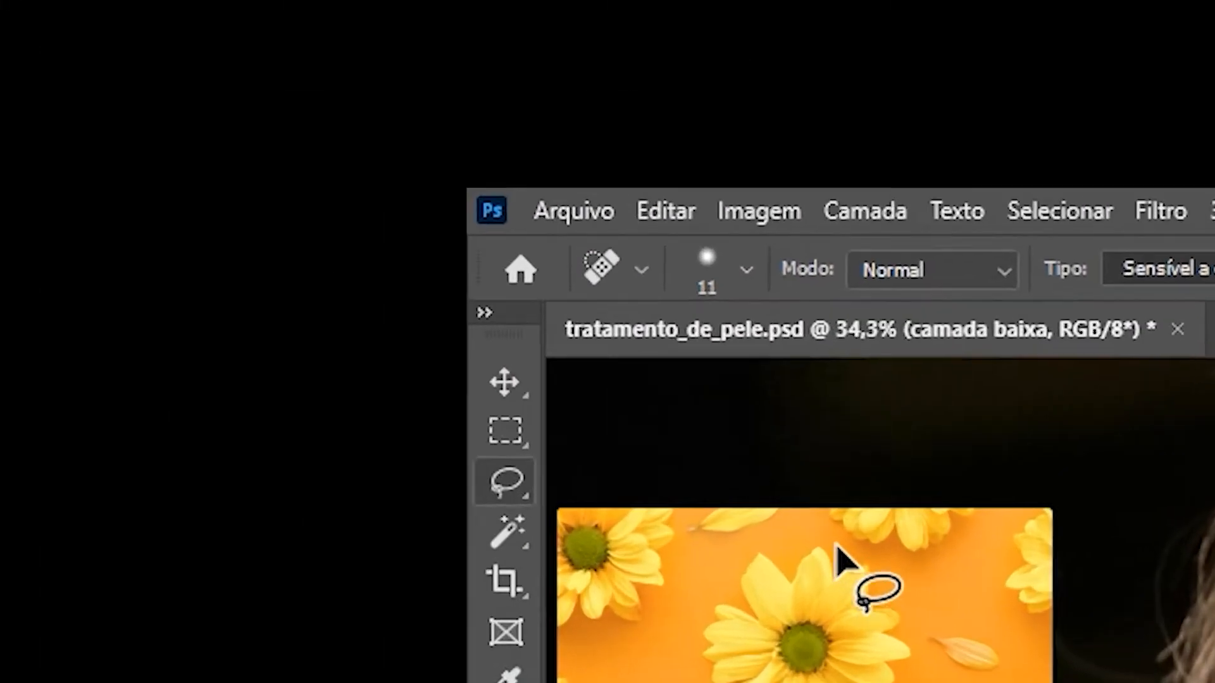
pyautogui.click(16, 118)
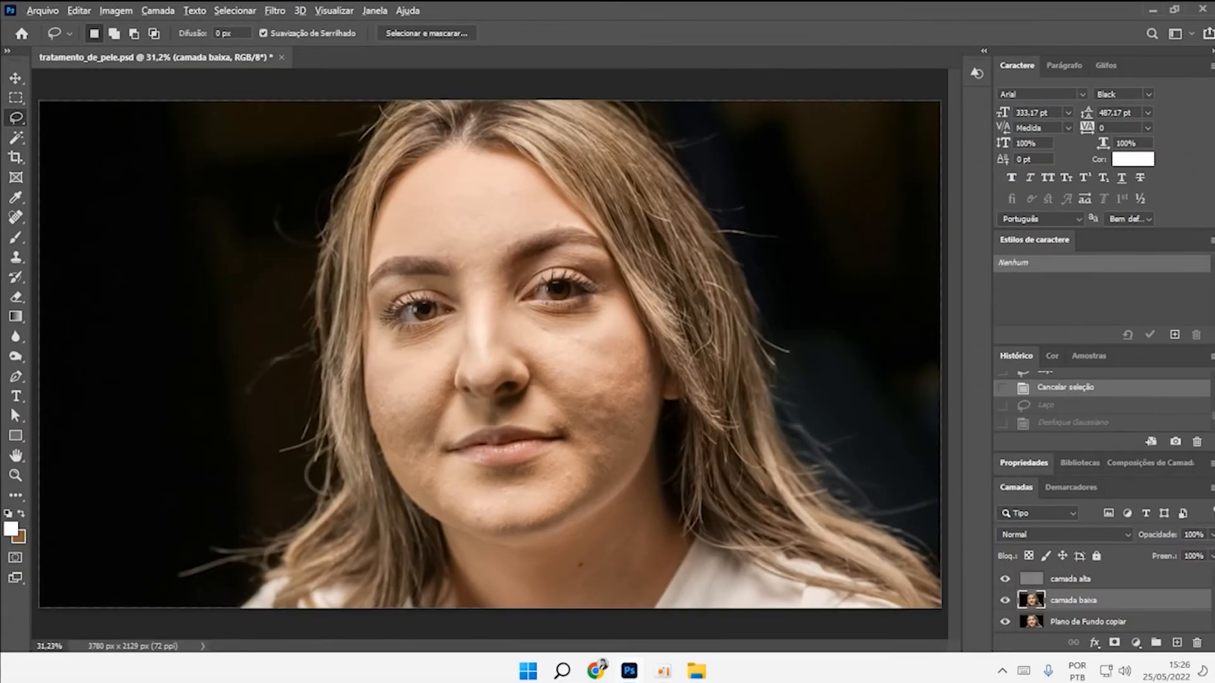
pyautogui.scroll(8, 392, 202)
pyautogui.scroll(1, 411, 209)
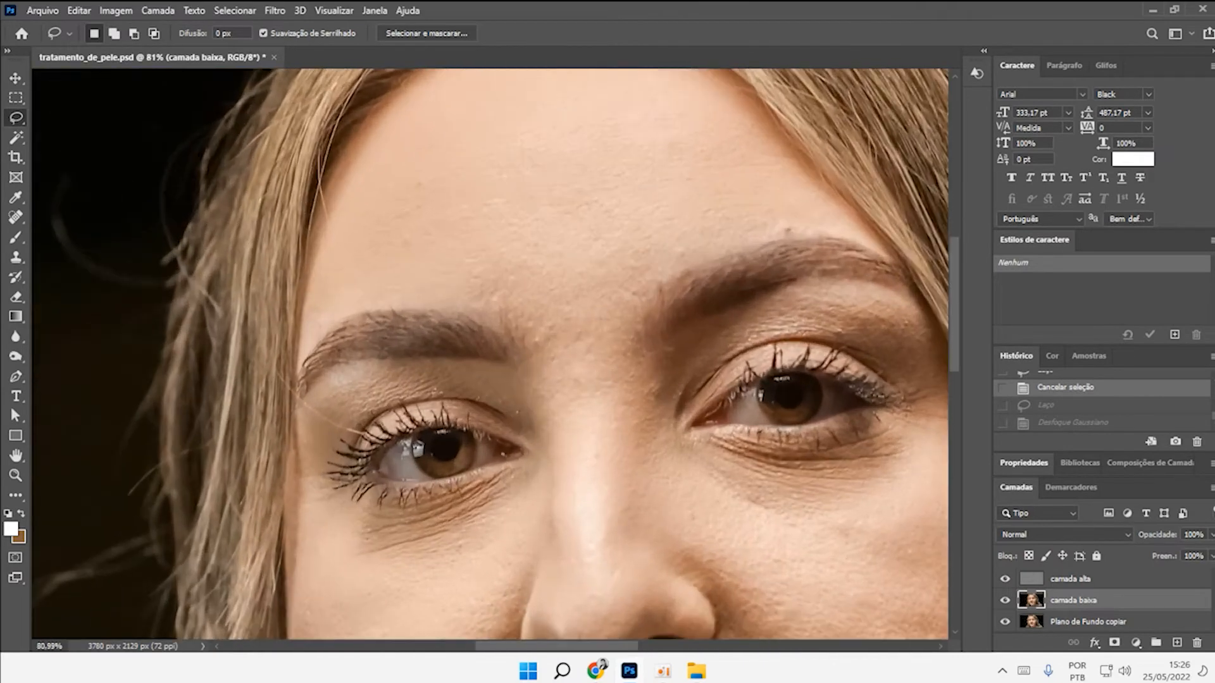
pyautogui.moveTo(398, 160)
pyautogui.mouseDown()
pyautogui.moveTo(363, 209)
pyautogui.moveTo(366, 257)
pyautogui.moveTo(407, 282)
pyautogui.moveTo(449, 282)
pyautogui.moveTo(473, 269)
pyautogui.moveTo(480, 222)
pyautogui.moveTo(444, 170)
pyautogui.moveTo(400, 160)
pyautogui.mouseUp()
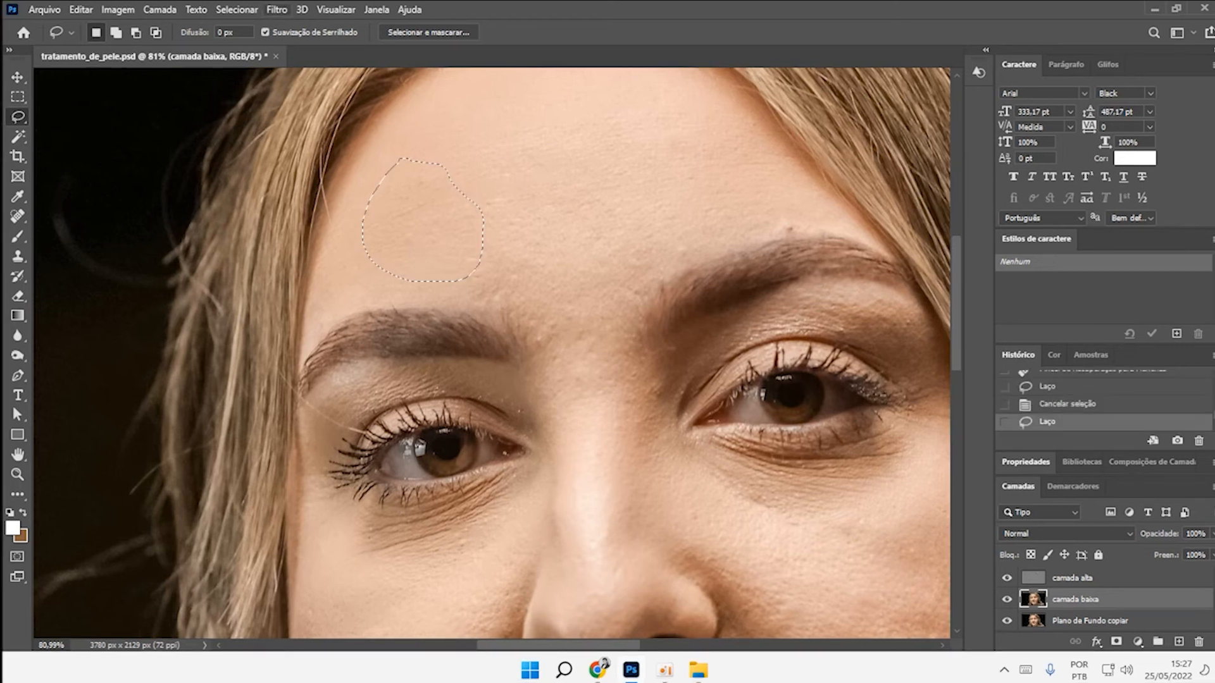
pyautogui.click(276, 10)
pyautogui.moveTo(297, 205)
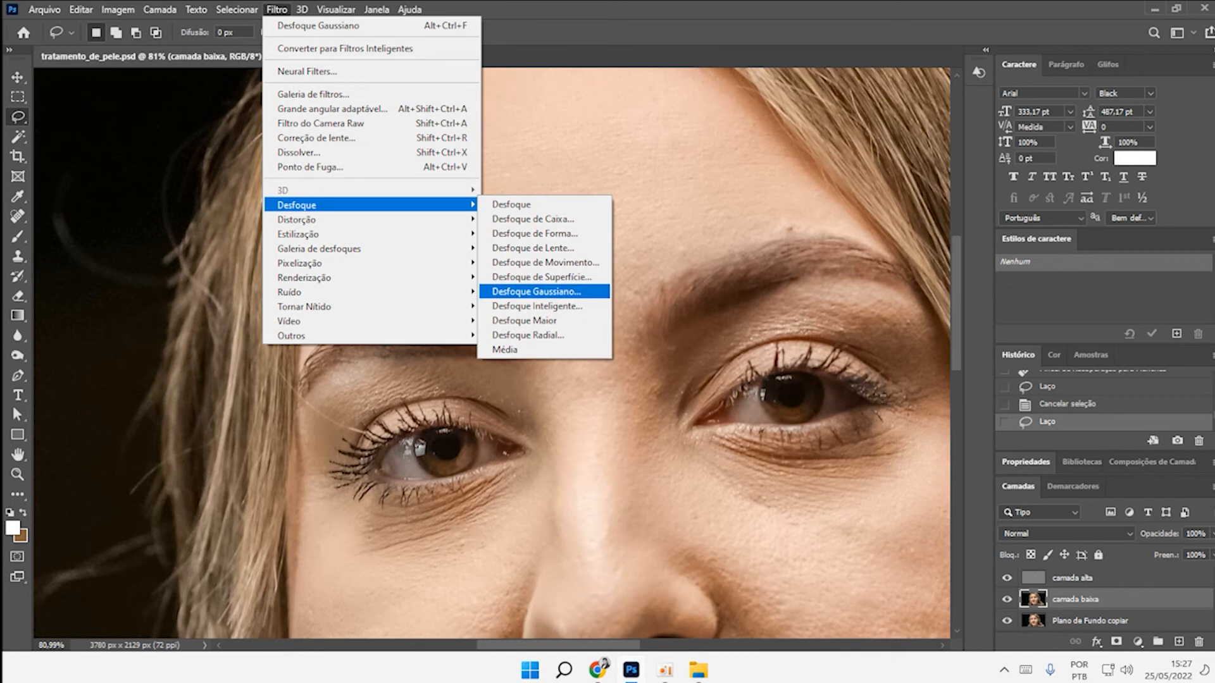
pyautogui.click(537, 291)
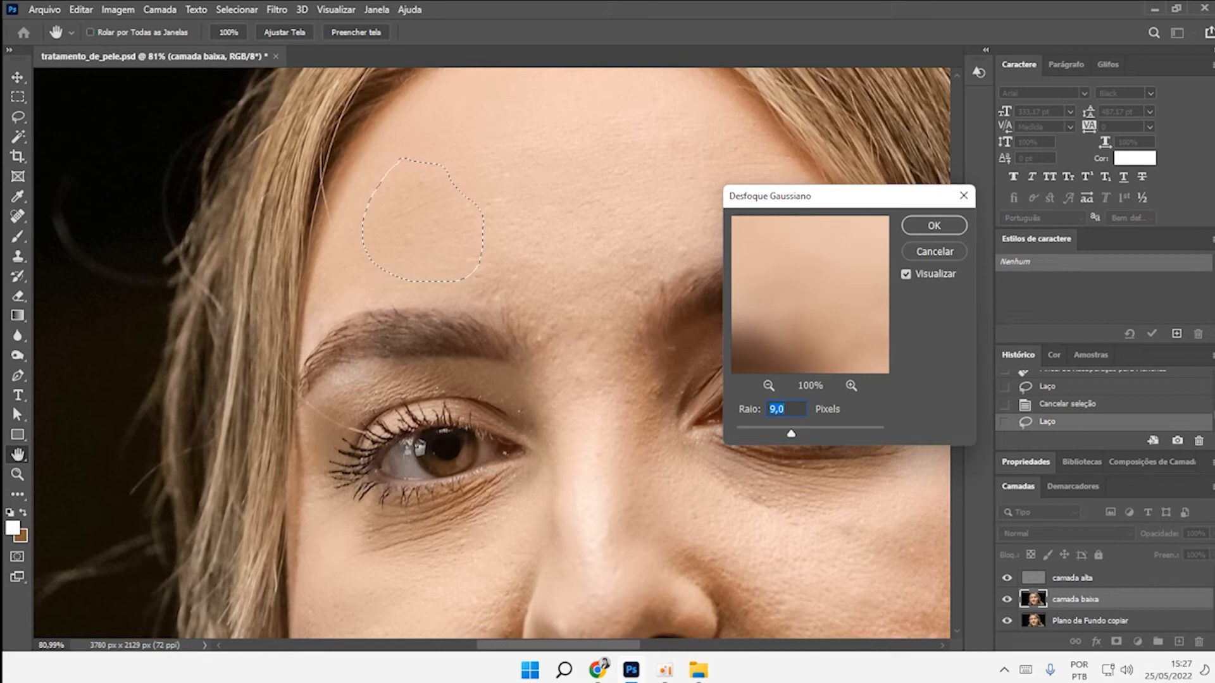
pyautogui.write('20')
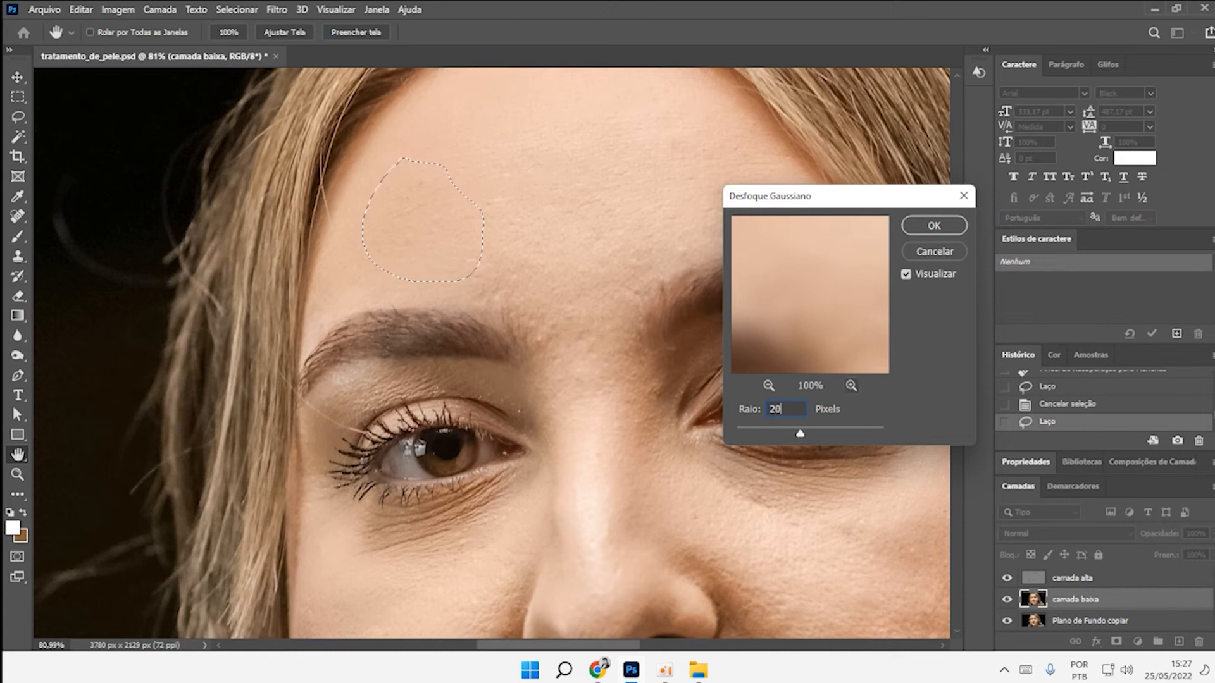
pyautogui.press('Return')
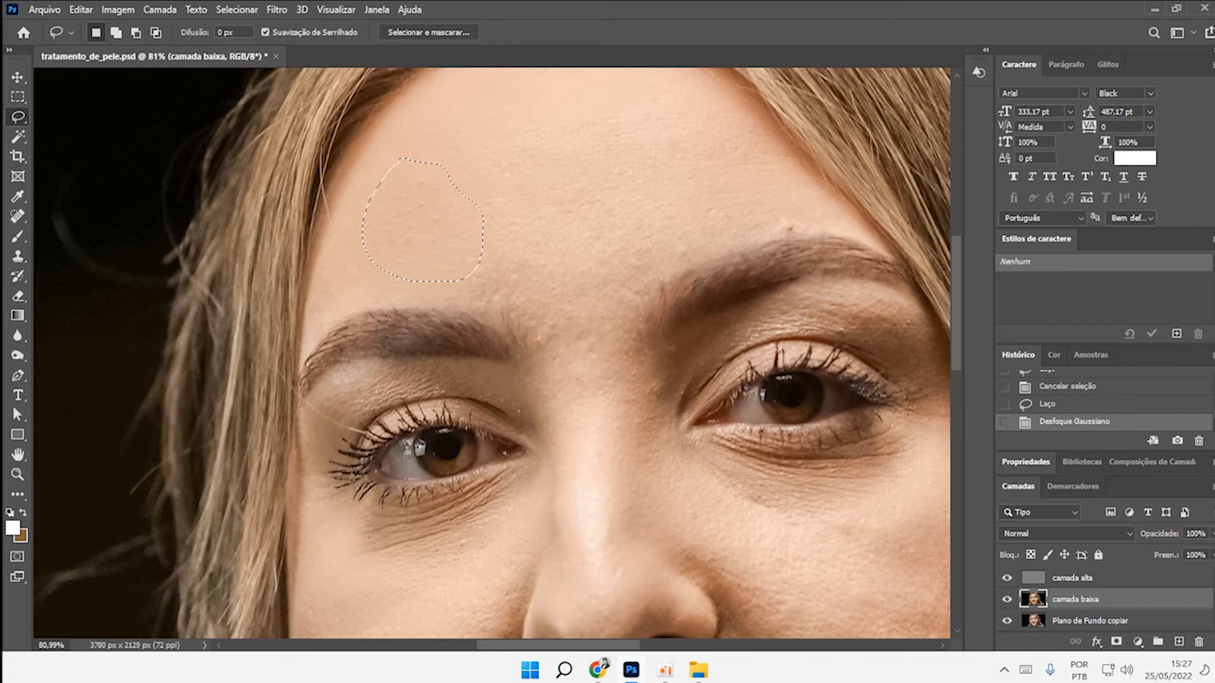
# Lasso a patch of the upper forehead near the hairline and reapply the last Gaussian Blur to it.
pyautogui.moveTo(506, 303); pyautogui.dragTo(488, 392)
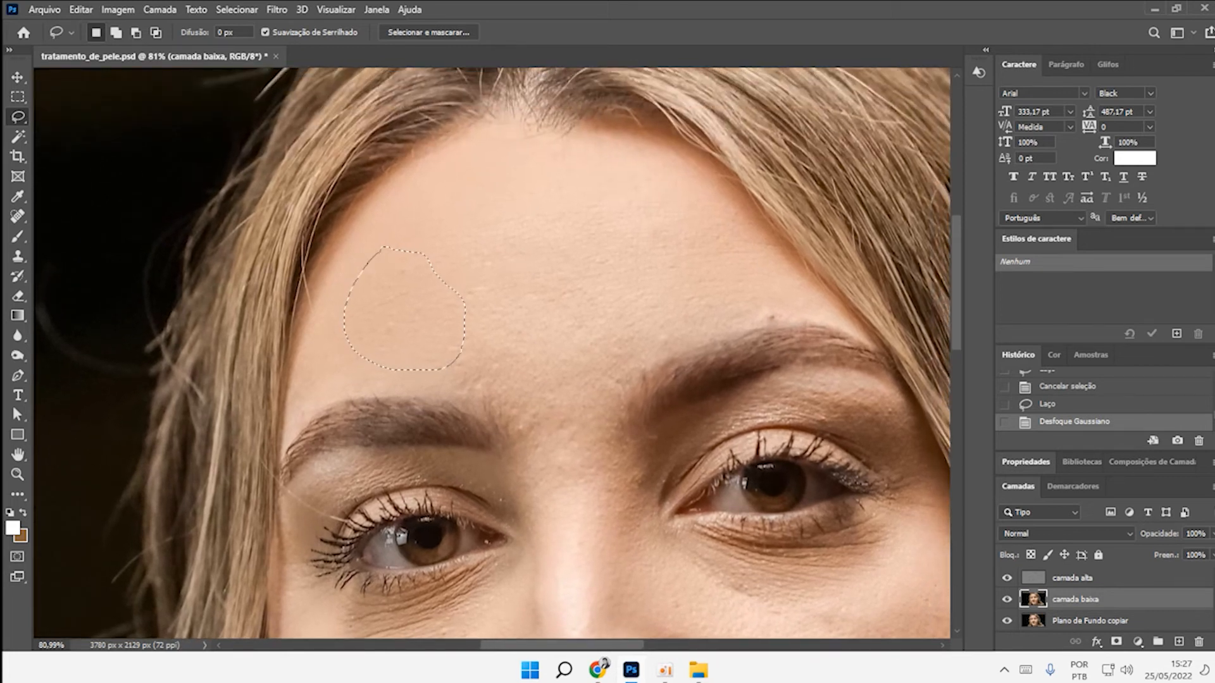
pyautogui.moveTo(429, 209); pyautogui.dragTo(403, 227)
pyautogui.moveTo(498, 185)
pyautogui.mouseDown()
pyautogui.moveTo(536, 202)
pyautogui.moveTo(541, 246)
pyautogui.moveTo(503, 271)
pyautogui.mouseUp()
pyautogui.click(276, 9)
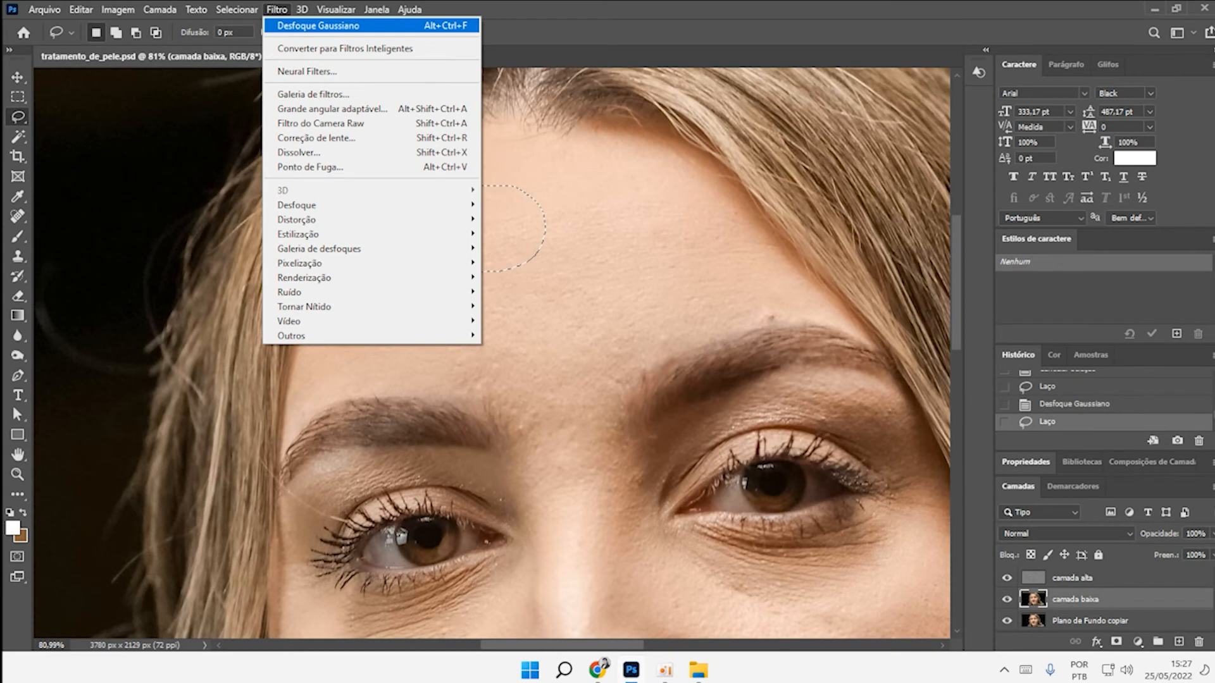
pyautogui.click(319, 25)
# Lasso two neighbouring patches in the middle of the forehead above the brows and reapply the Gaussian Blur to each.
pyautogui.moveTo(444, 289)
pyautogui.mouseDown()
pyautogui.moveTo(488, 290)
pyautogui.moveTo(581, 342)
pyautogui.moveTo(515, 392)
pyautogui.moveTo(438, 379)
pyautogui.moveTo(429, 305)
pyautogui.moveTo(446, 290)
pyautogui.mouseUp()
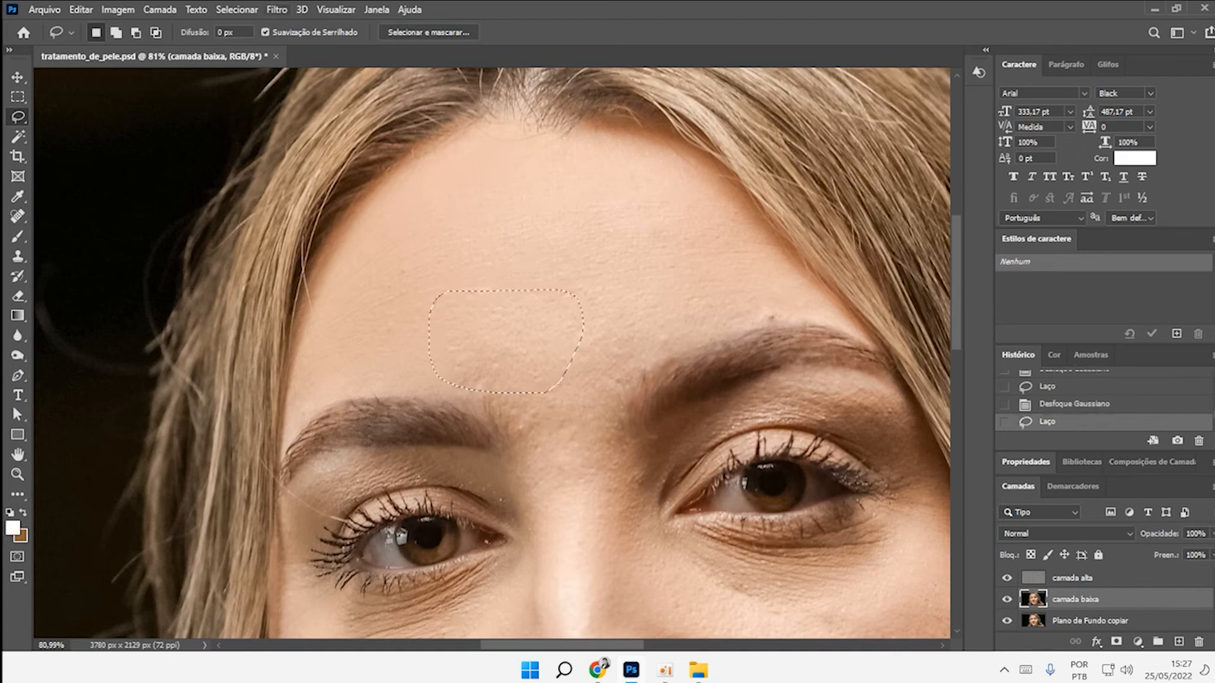
pyautogui.click(277, 9)
pyautogui.click(318, 25)
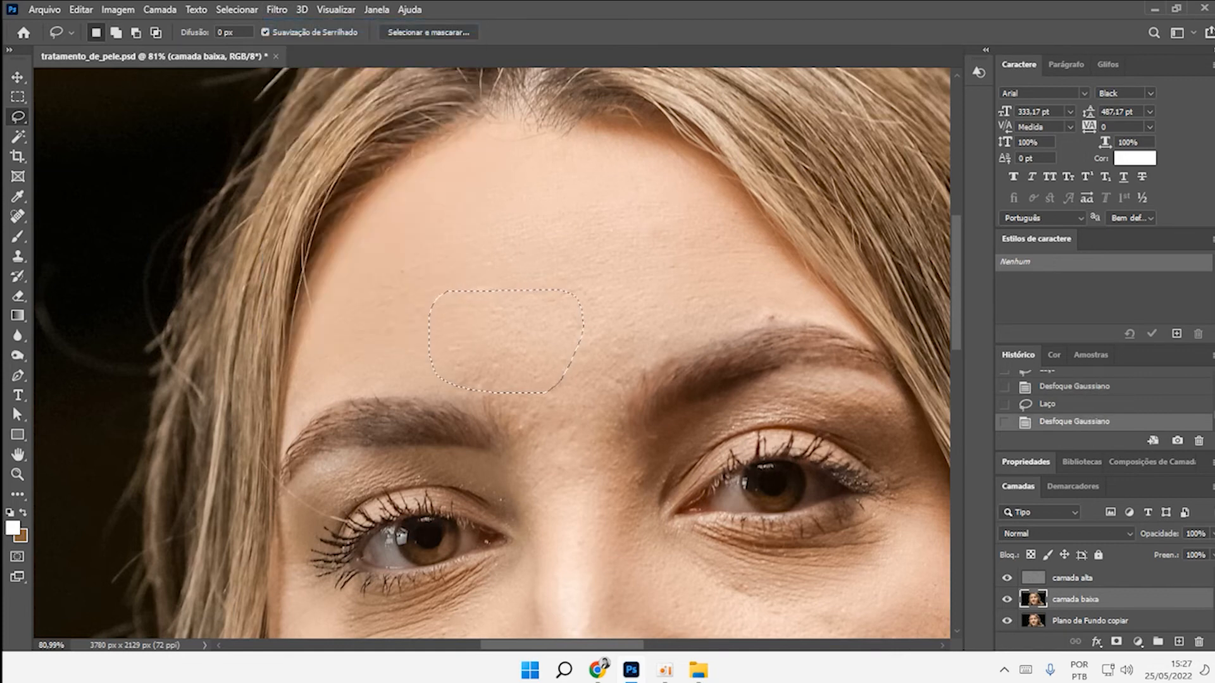
pyautogui.moveTo(640, 273)
pyautogui.mouseDown()
pyautogui.moveTo(524, 354)
pyautogui.moveTo(640, 273)
pyautogui.mouseUp()
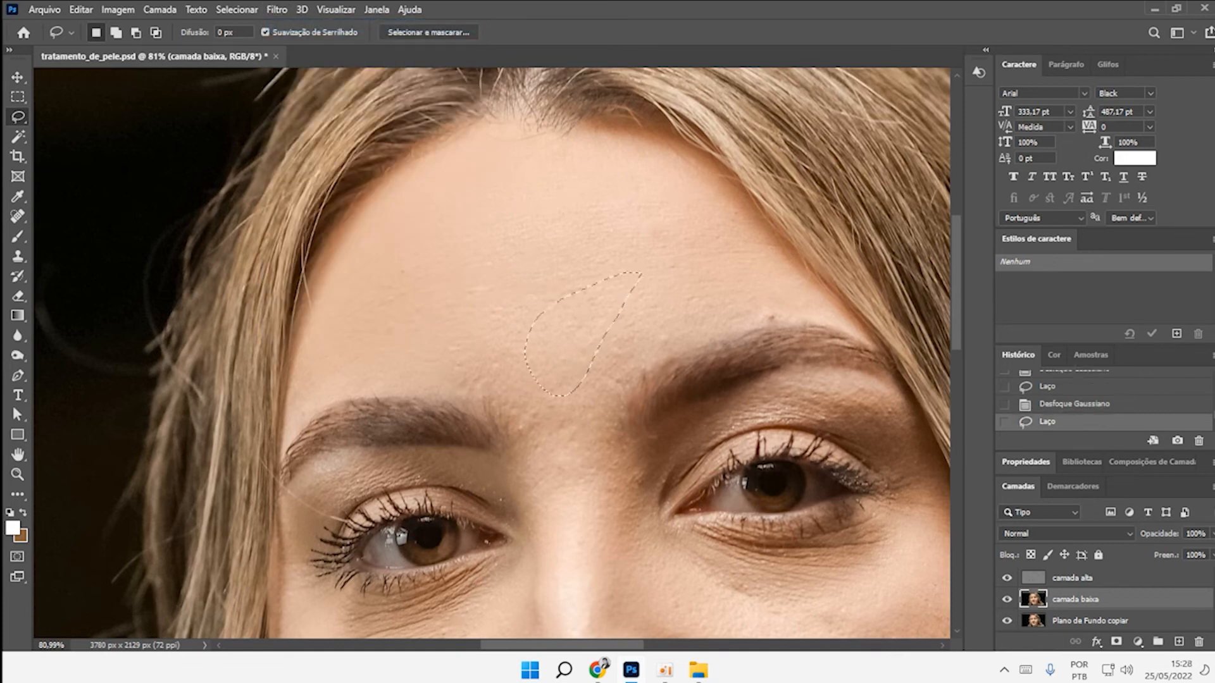
pyautogui.click(276, 10)
pyautogui.click(318, 25)
# Reapply the Gaussian Blur to lassoed patches on the upper forehead and just above the brow gap, and clear the selection.
pyautogui.moveTo(508, 193)
pyautogui.mouseDown()
pyautogui.moveTo(537, 255)
pyautogui.moveTo(639, 249)
pyautogui.moveTo(621, 181)
pyautogui.moveTo(516, 182)
pyautogui.moveTo(508, 194)
pyautogui.mouseUp()
pyautogui.click(277, 9)
pyautogui.click(318, 26)
pyautogui.moveTo(502, 350)
pyautogui.mouseDown()
pyautogui.moveTo(537, 405)
pyautogui.moveTo(506, 347)
pyautogui.mouseUp()
pyautogui.click(277, 9)
pyautogui.click(318, 26)
pyautogui.hotkey('ctrl', 'd')
# Lasso the skin just above the inner end of the left-hand eyebrow, reapply the Gaussian Blur and deselect.
pyautogui.scroll(5, 506, 391)
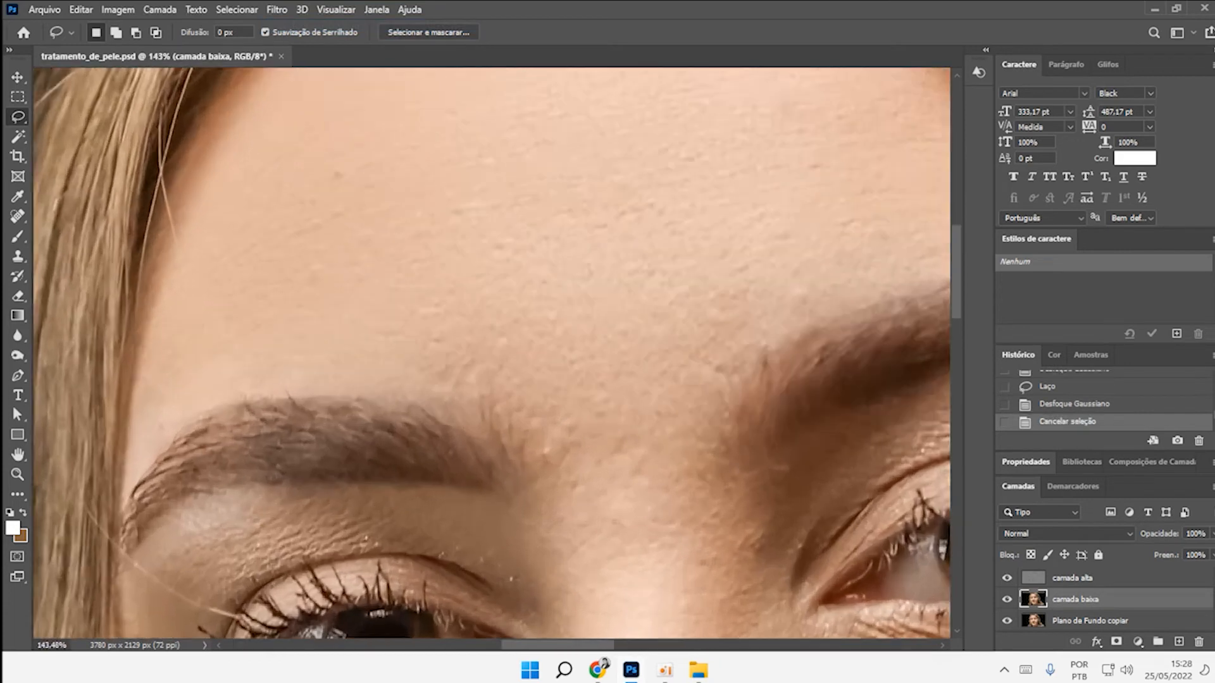
pyautogui.moveTo(387, 288)
pyautogui.mouseDown()
pyautogui.moveTo(412, 387)
pyautogui.moveTo(525, 326)
pyautogui.moveTo(387, 286)
pyautogui.mouseUp()
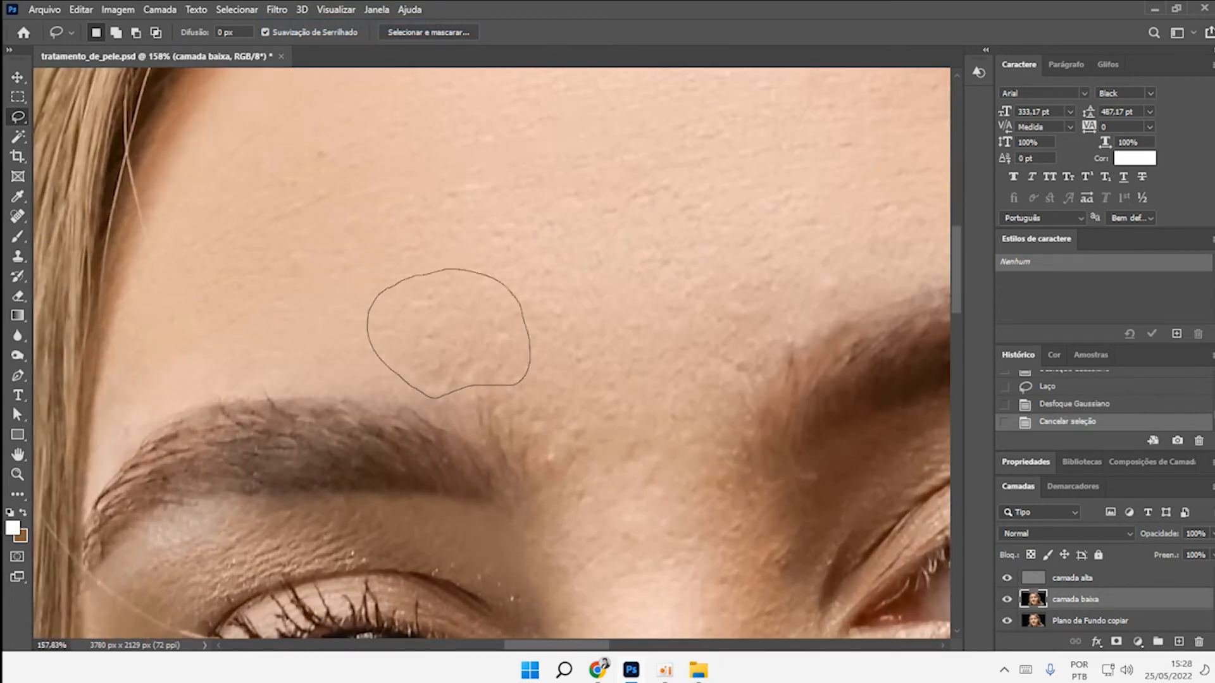
pyautogui.click(276, 9)
pyautogui.click(319, 26)
pyautogui.hotkey('ctrl', 'z')
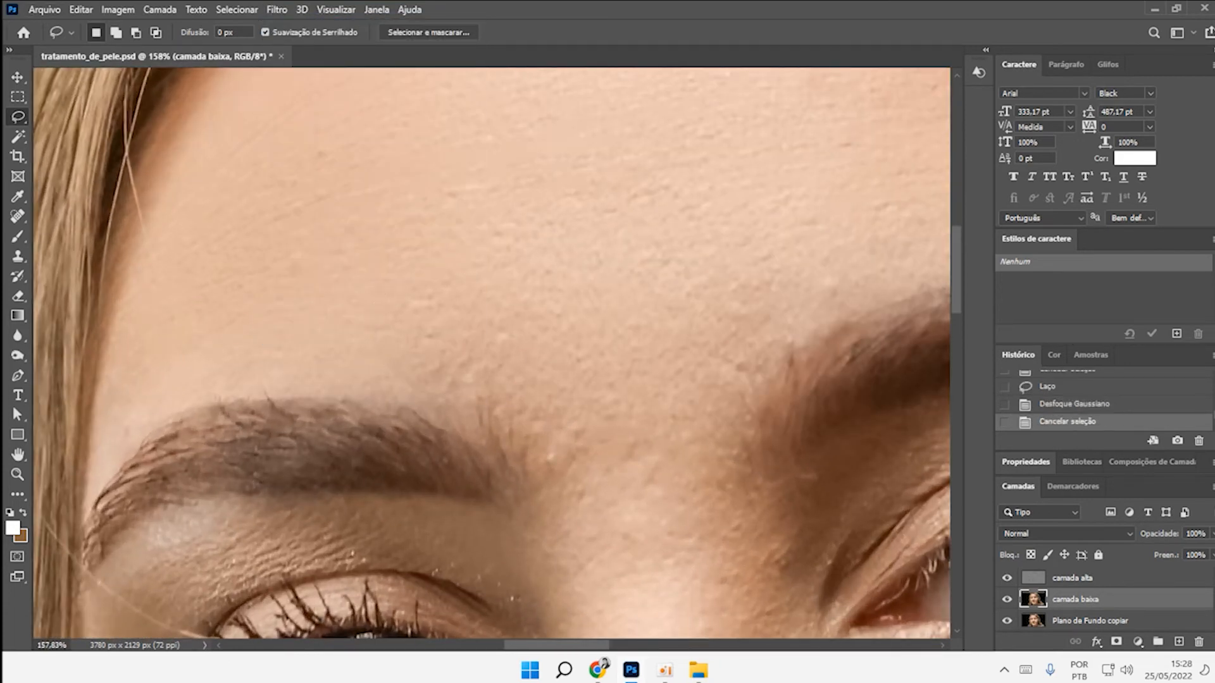
pyautogui.hotkey('ctrl', 'd')
# Smooth two small lassoed patches of skin between the eyebrows with the last Gaussian Blur, deselecting after each.
pyautogui.moveTo(607, 406)
pyautogui.mouseDown()
pyautogui.moveTo(562, 298)
pyautogui.moveTo(640, 267)
pyautogui.moveTo(651, 341)
pyautogui.moveTo(630, 399)
pyautogui.moveTo(609, 409)
pyautogui.mouseUp()
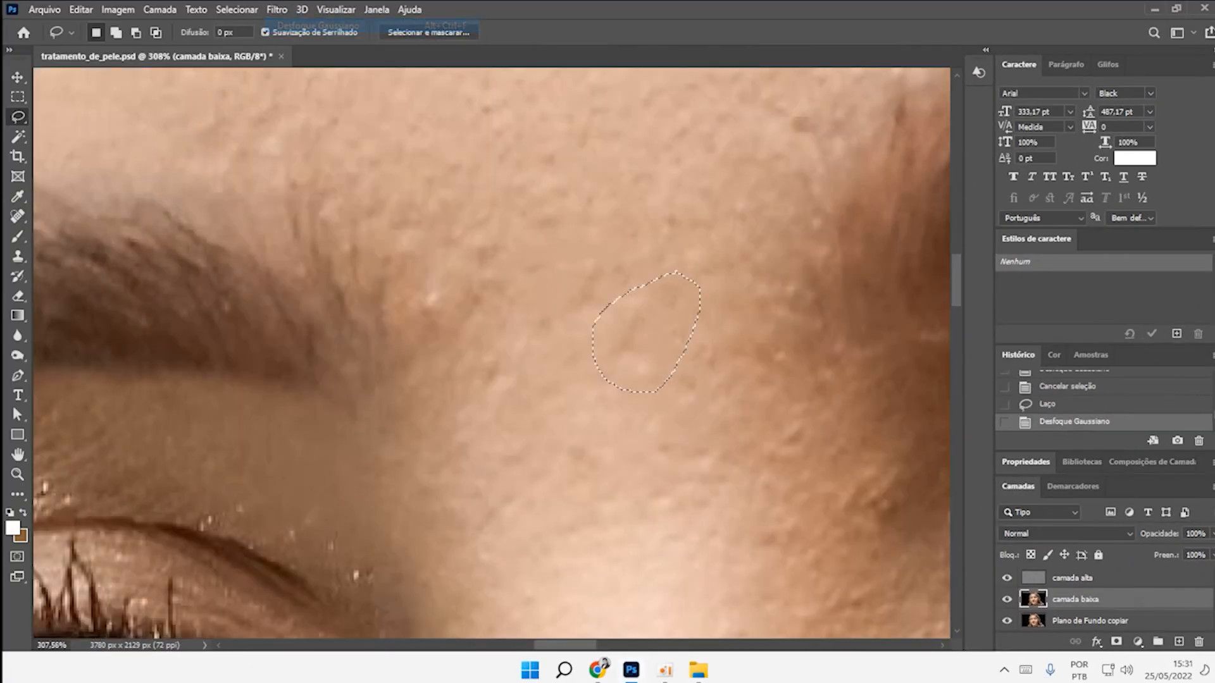
pyautogui.hotkey('ctrl', 'd')
pyautogui.scroll(5, 684, 364)
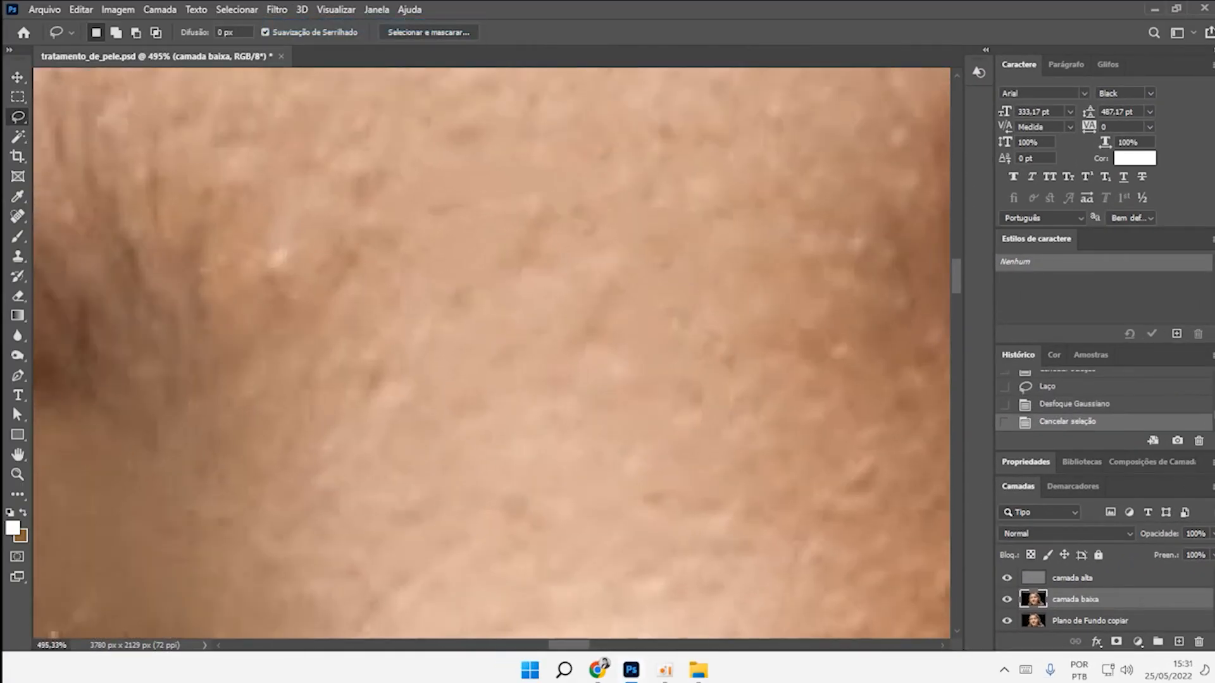
pyautogui.moveTo(762, 176)
pyautogui.mouseDown()
pyautogui.moveTo(696, 411)
pyautogui.moveTo(778, 215)
pyautogui.moveTo(764, 178)
pyautogui.mouseUp()
pyautogui.click(277, 9)
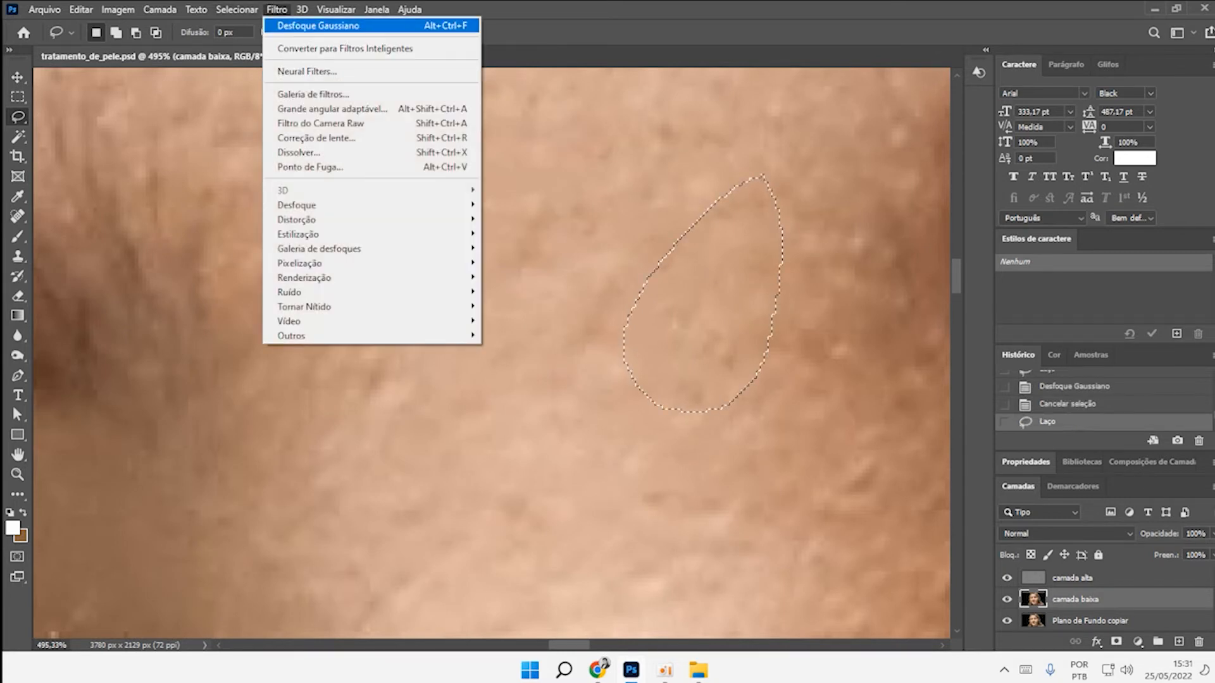
pyautogui.click(318, 25)
pyautogui.hotkey('ctrl', 'd')
pyautogui.scroll(-15, 669, 399)
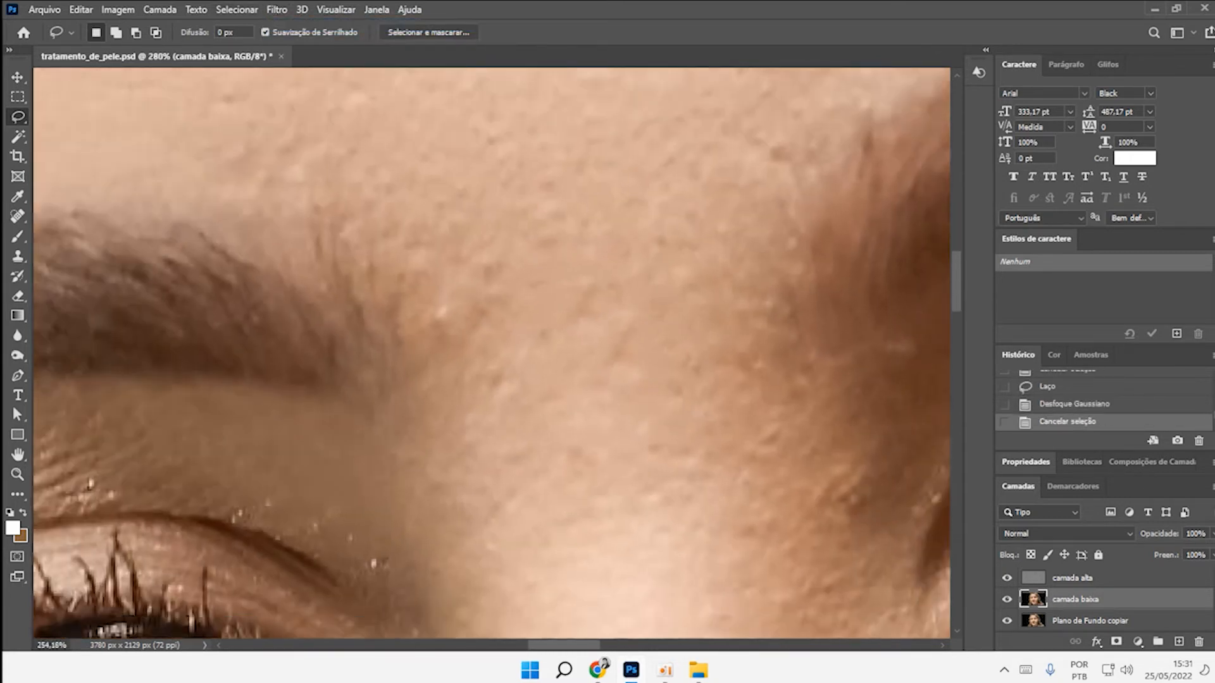
pyautogui.scroll(-5, 669, 398)
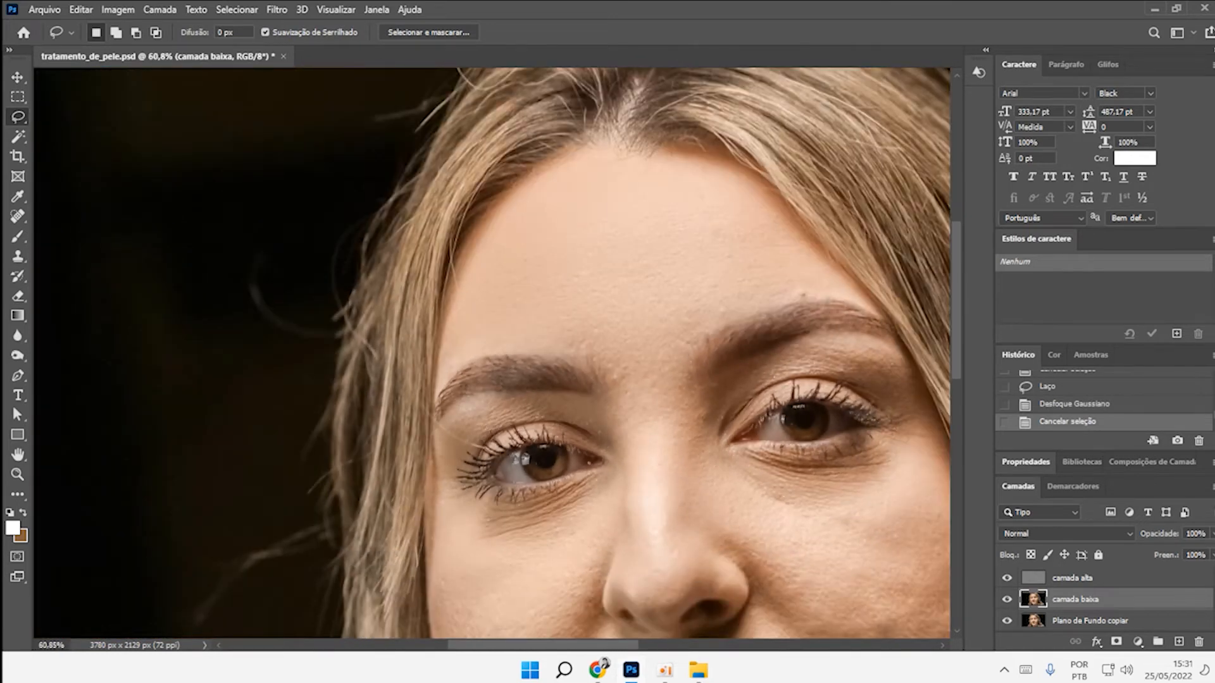
pyautogui.scroll(4, 692, 190)
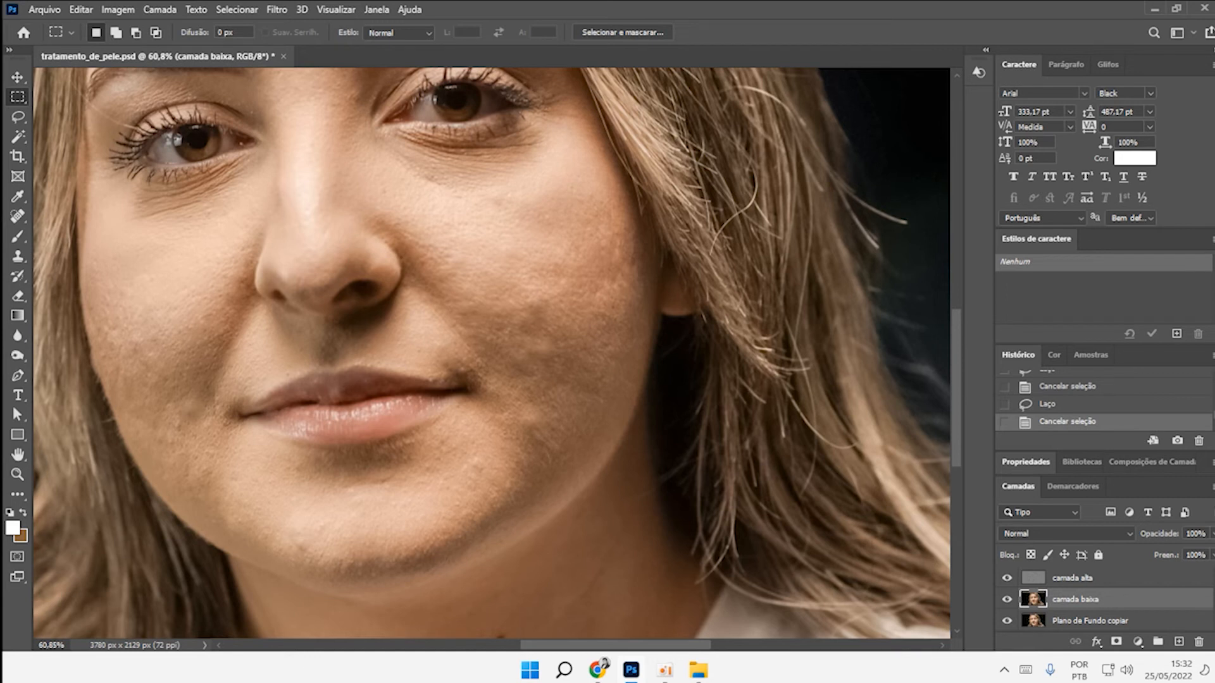
# Lasso the uneven skin between the right-hand cheek and mouth corner, reapply the Gaussian Blur and deselect.
pyautogui.press('l')
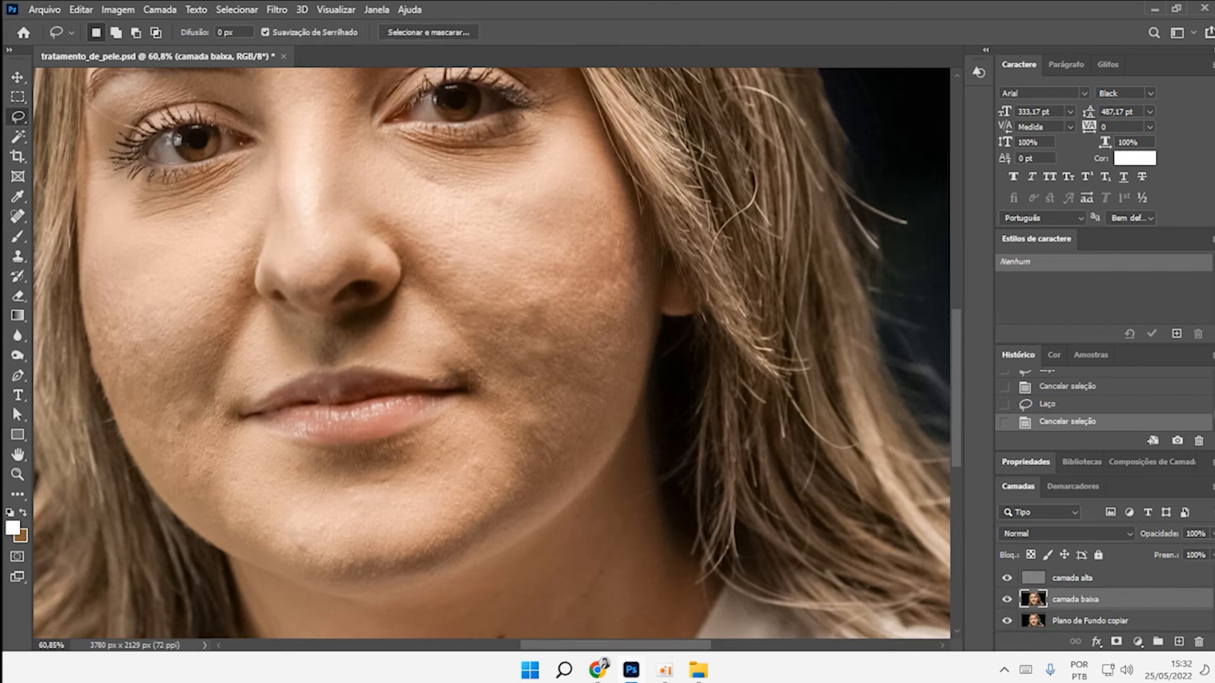
pyautogui.moveTo(499, 379)
pyautogui.mouseDown()
pyautogui.moveTo(516, 445)
pyautogui.moveTo(555, 405)
pyautogui.moveTo(565, 326)
pyautogui.moveTo(537, 287)
pyautogui.moveTo(469, 292)
pyautogui.moveTo(458, 320)
pyautogui.moveTo(500, 382)
pyautogui.mouseUp()
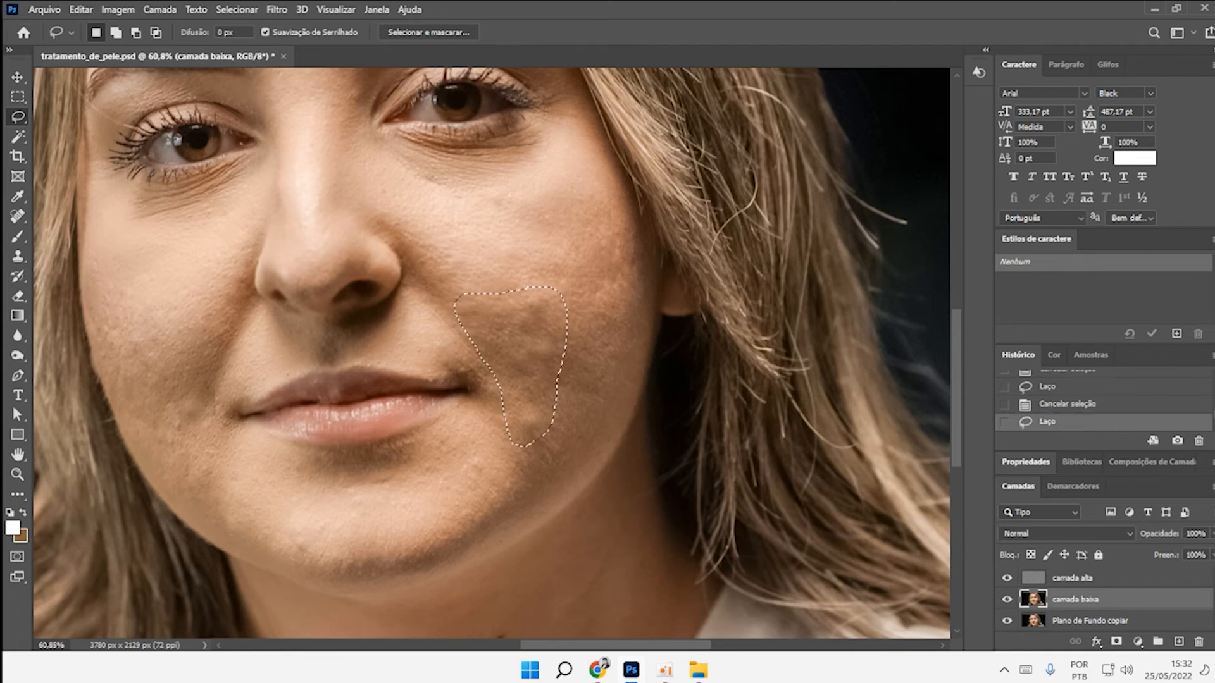
pyautogui.click(276, 10)
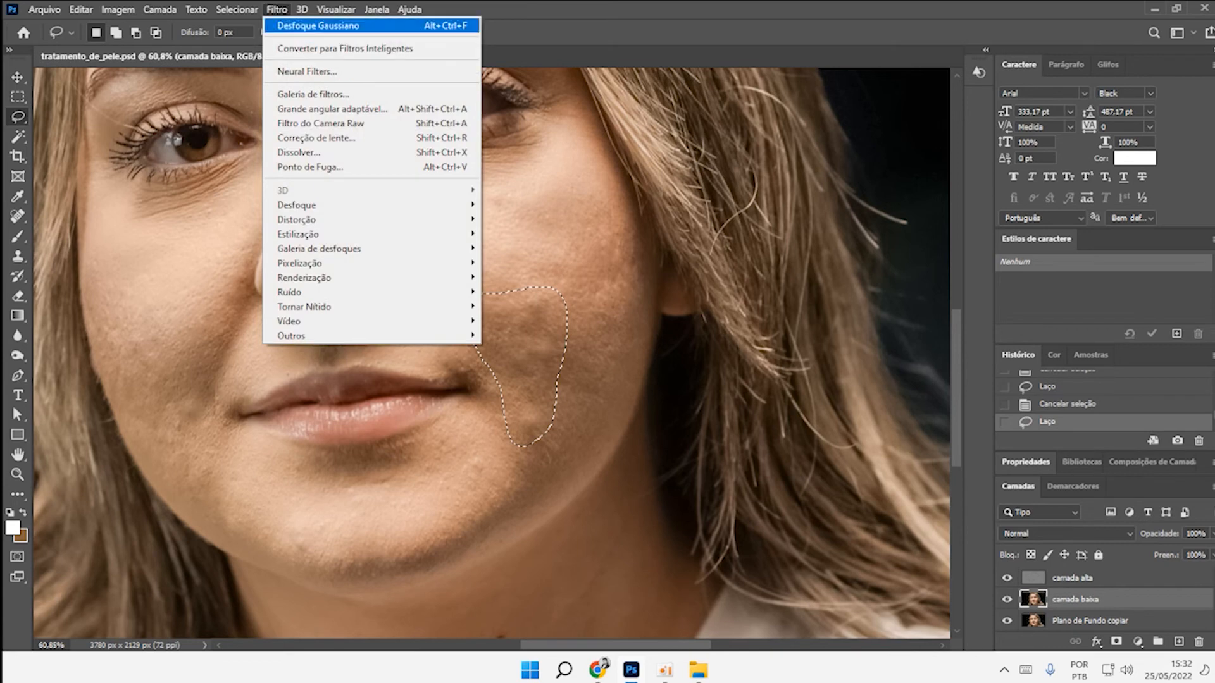
pyautogui.click(318, 26)
pyautogui.hotkey('ctrl', 'd')
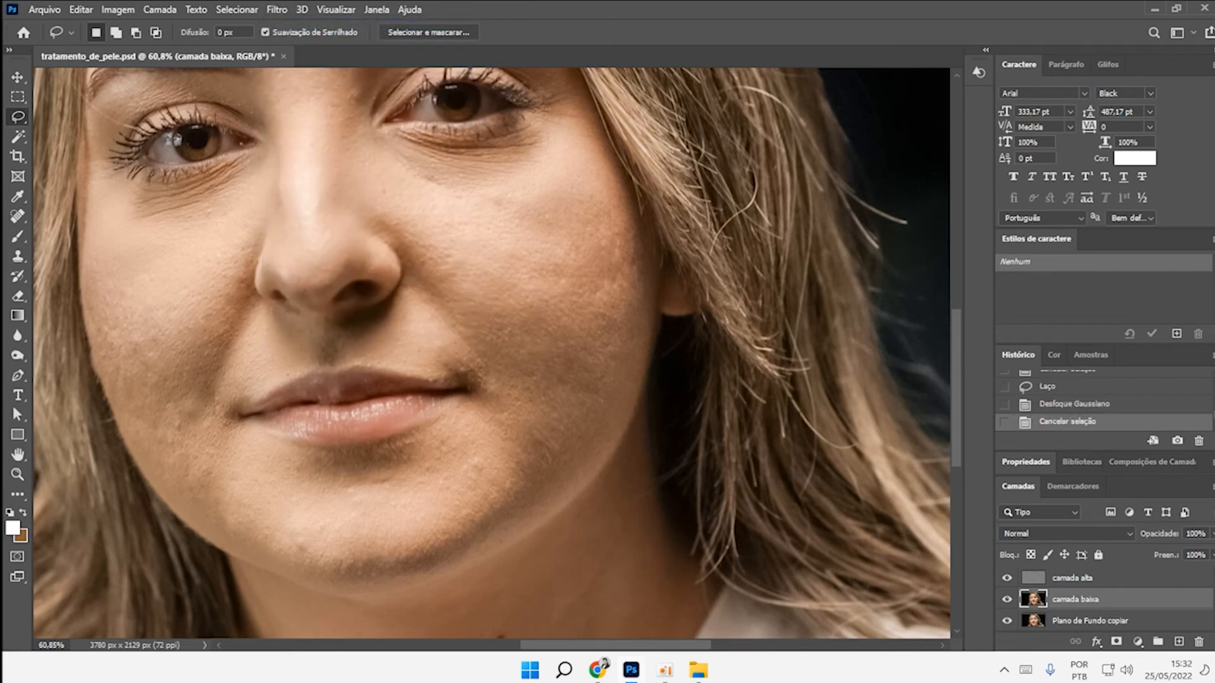
# Reapply the Gaussian Blur to two more lassoed patches on the right-hand cheek, deselecting after each.
pyautogui.scroll(-5, 549, 430)
pyautogui.scroll(11, 539, 371)
pyautogui.moveTo(358, 235)
pyautogui.mouseDown()
pyautogui.moveTo(587, 391)
pyautogui.moveTo(359, 236)
pyautogui.mouseUp()
pyautogui.click(276, 9)
pyautogui.click(318, 25)
pyautogui.hotkey('ctrl', 'd')
pyautogui.moveTo(460, 181); pyautogui.dragTo(588, 158)
pyautogui.click(276, 9)
pyautogui.click(318, 25)
pyautogui.hotkey('ctrl', 'd')
# Lasso a tall strip of the outer right-hand cheek near the ear and reapply the Gaussian Blur.
pyautogui.moveTo(613, 221)
pyautogui.mouseDown()
pyautogui.moveTo(665, 304)
pyautogui.moveTo(613, 218)
pyautogui.mouseUp()
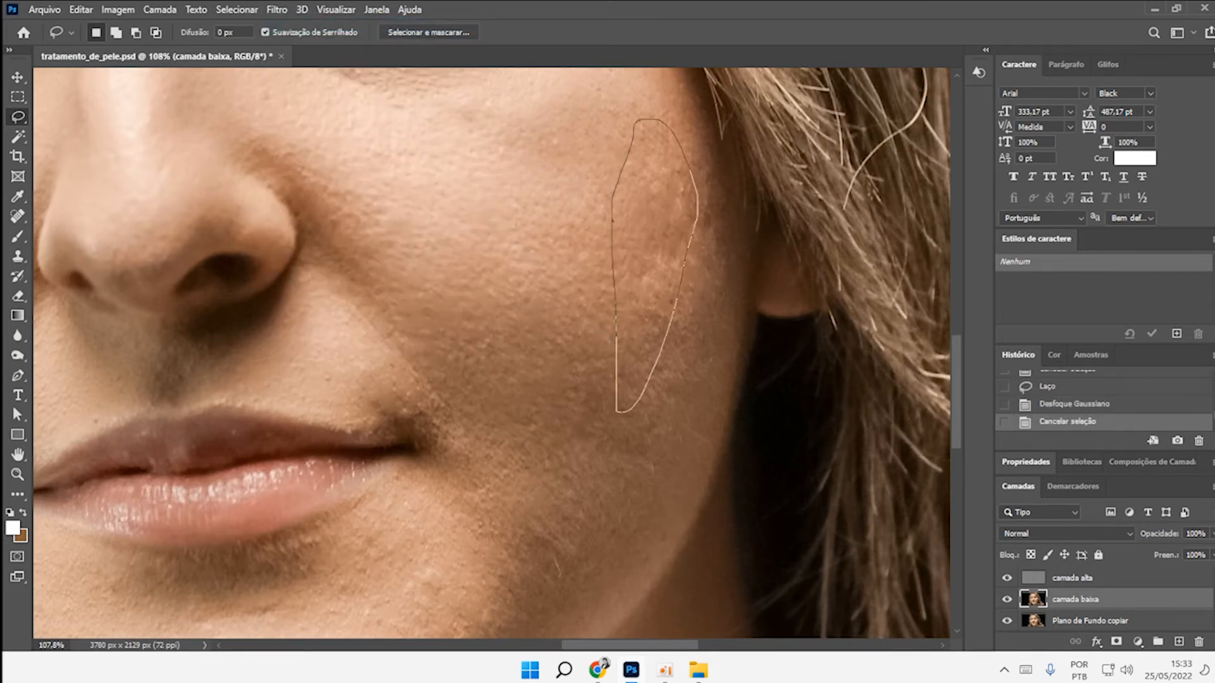
pyautogui.click(276, 10)
pyautogui.click(318, 25)
# Try the Gaussian Blur on another lassoed area at the edge of the right-hand cheek, undo it and deselect.
pyautogui.moveTo(680, 473); pyautogui.dragTo(678, 470)
pyautogui.click(277, 10)
pyautogui.click(318, 25)
pyautogui.hotkey('ctrl', 'd')
pyautogui.hotkey('ctrl', 'z')
pyautogui.hotkey('ctrl', 'z')
pyautogui.scroll(-3, 690, 475)
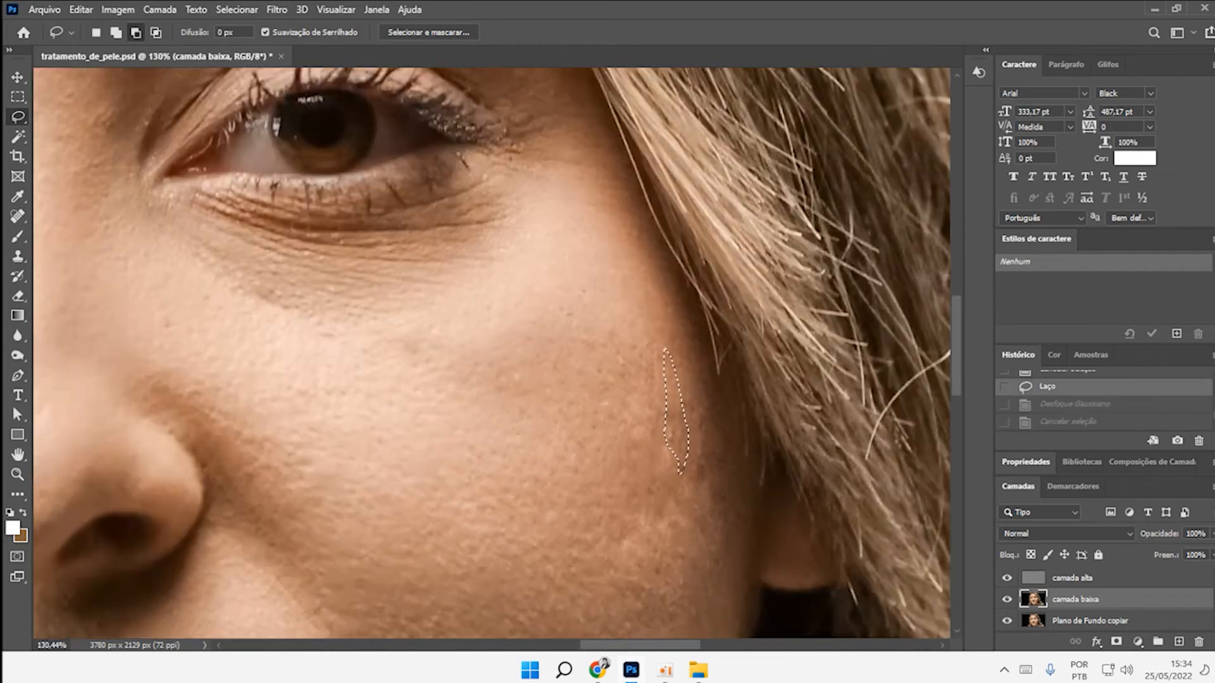
pyautogui.scroll(-10, 620, 392)
pyautogui.hotkey('ctrl', 'd')
# Try the last Gaussian Blur on a newly lassoed skin patch, undo it and clear the selection.
pyautogui.scroll(13, 592, 380)
pyautogui.moveTo(665, 324)
pyautogui.mouseDown()
pyautogui.moveTo(745, 364)
pyautogui.moveTo(712, 323)
pyautogui.moveTo(724, 322)
pyautogui.mouseUp()
pyautogui.click(277, 10)
pyautogui.click(318, 26)
pyautogui.hotkey('ctrl', 'd')
pyautogui.hotkey('ctrl', 'z')
pyautogui.hotkey('ctrl', 'z')
pyautogui.hotkey('ctrl', 'd')
# Reapply the Gaussian Blur to the next skin patch and deselect.
pyautogui.click(277, 10)
pyautogui.click(318, 25)
pyautogui.hotkey('ctrl', 'd')
# Try the Gaussian Blur on a small lassoed patch of the chin, undo it and drop the selection.
pyautogui.scroll(-10, 477, 428)
pyautogui.scroll(9, 474, 494)
pyautogui.moveTo(465, 433)
pyautogui.mouseDown()
pyautogui.moveTo(515, 500)
pyautogui.moveTo(467, 432)
pyautogui.moveTo(528, 414)
pyautogui.mouseUp()
pyautogui.click(277, 10)
pyautogui.click(319, 25)
pyautogui.hotkey('ctrl', 'd')
pyautogui.hotkey('ctrl', 'z')
pyautogui.hotkey('ctrl', 'z')
pyautogui.hotkey('ctrl', 'd')
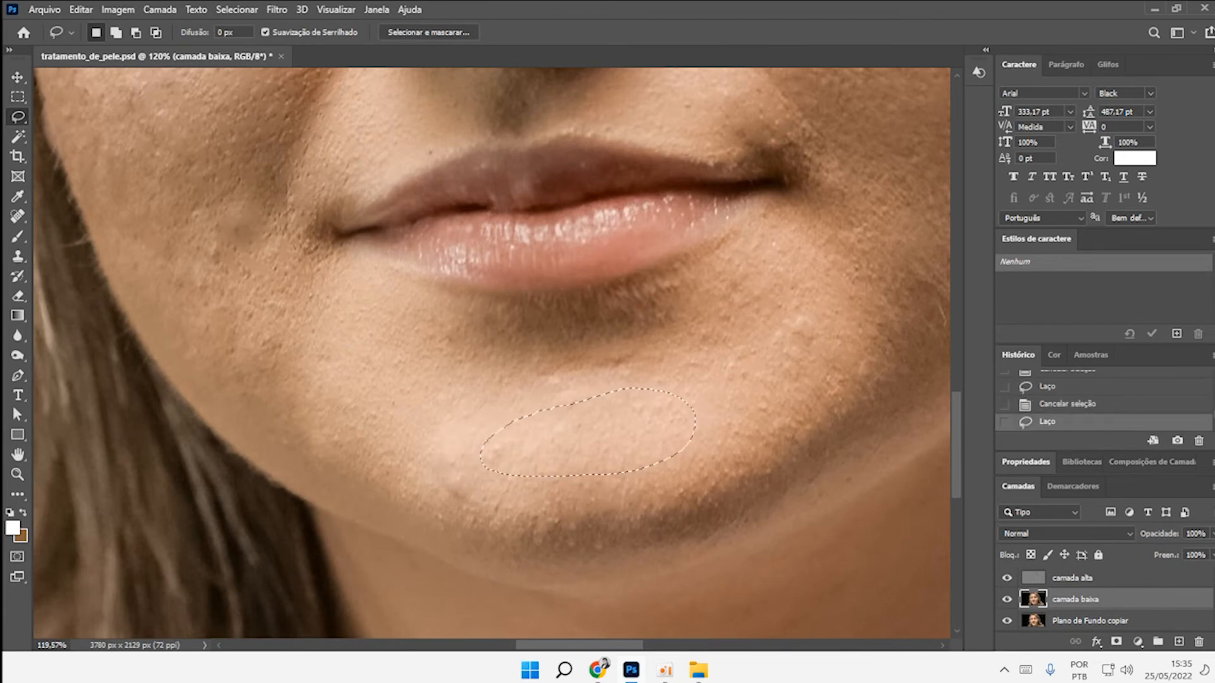
# Smooth the lassoed oval in the middle of the chin with the last Gaussian Blur and deselect.
pyautogui.click(276, 10)
pyautogui.click(318, 25)
pyautogui.hotkey('ctrl', 'd')
# Lasso the skin fold between the left-hand cheek and the mouth corner, reapply the Gaussian Blur and deselect.
pyautogui.moveTo(354, 253); pyautogui.dragTo(636, 514)
pyautogui.moveTo(579, 286); pyautogui.dragTo(523, 484)
pyautogui.hotkey('ctrl', 'd')
pyautogui.moveTo(603, 311)
pyautogui.mouseDown()
pyautogui.moveTo(401, 374)
pyautogui.moveTo(601, 310)
pyautogui.moveTo(591, 391)
pyautogui.moveTo(560, 474)
pyautogui.mouseUp()
pyautogui.click(277, 9)
pyautogui.click(318, 25)
pyautogui.hotkey('ctrl', 'd')
pyautogui.hotkey('ctrl', 'd')
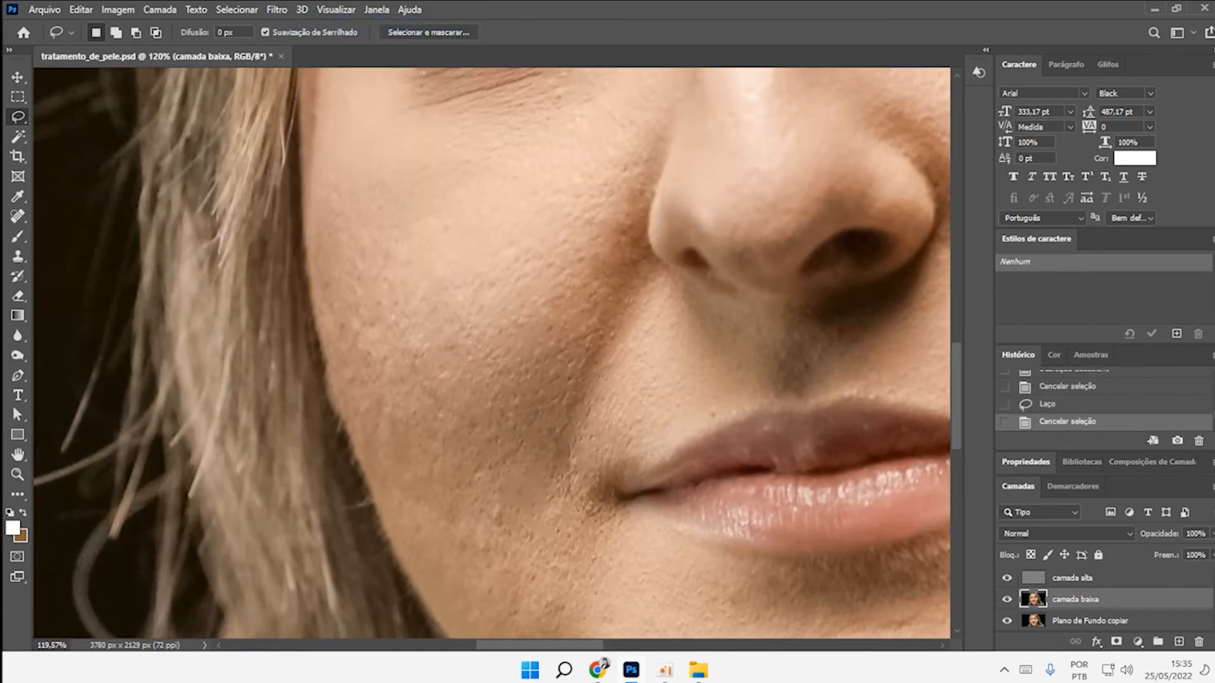
# Lasso a patch of skin beside the nose, undo the first Gaussian Blur on it, and reapply the blur.
pyautogui.moveTo(645, 257)
pyautogui.mouseDown()
pyautogui.moveTo(601, 246)
pyautogui.moveTo(745, 260)
pyautogui.moveTo(680, 256)
pyautogui.mouseUp()
pyautogui.click(276, 9)
pyautogui.click(318, 25)
pyautogui.hotkey('ctrl', 'd')
pyautogui.hotkey('ctrl', 'z')
pyautogui.hotkey('ctrl', 'z')
pyautogui.click(276, 10)
pyautogui.click(318, 26)
pyautogui.hotkey('ctrl', 'd')
# Smooth a lassoed blotchy oval on the outer right-hand cheek with the Gaussian Blur and deselect.
pyautogui.scroll(-3, 569, 355)
pyautogui.scroll(6, 784, 367)
pyautogui.click(277, 10)
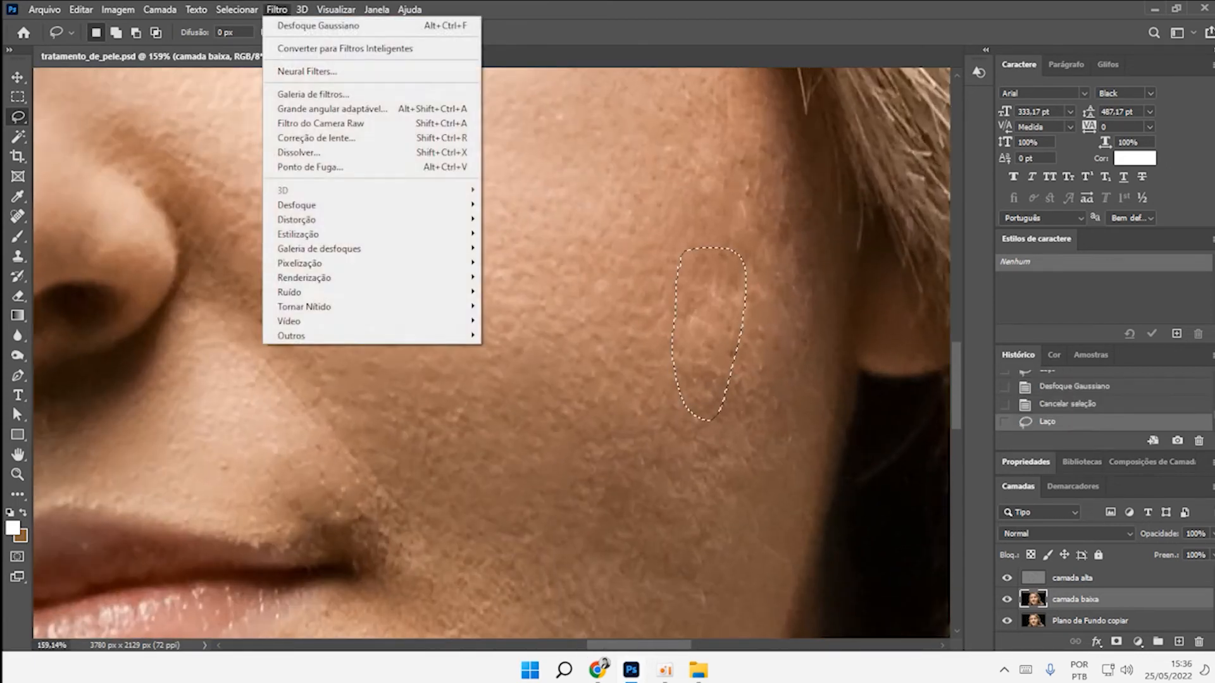
pyautogui.click(319, 25)
pyautogui.hotkey('ctrl', 'd')
# Lasso skin higher on the outer right-hand cheek and reapply the Gaussian Blur twice, deselecting after each.
pyautogui.moveTo(734, 174)
pyautogui.mouseDown()
pyautogui.moveTo(726, 433)
pyautogui.moveTo(741, 161)
pyautogui.moveTo(730, 115)
pyautogui.moveTo(710, 131)
pyautogui.mouseUp()
pyautogui.click(276, 10)
pyautogui.click(318, 26)
pyautogui.hotkey('ctrl', 'd')
pyautogui.click(277, 9)
pyautogui.click(318, 26)
pyautogui.hotkey('ctrl', 'd')
# Lasso the skin just outside and below the left-hand mouth corner, reapply the Gaussian Blur and deselect.
pyautogui.scroll(-6, 722, 307)
pyautogui.scroll(5, 356, 486)
pyautogui.moveTo(319, 309)
pyautogui.mouseDown()
pyautogui.moveTo(294, 319)
pyautogui.moveTo(300, 303)
pyautogui.mouseUp()
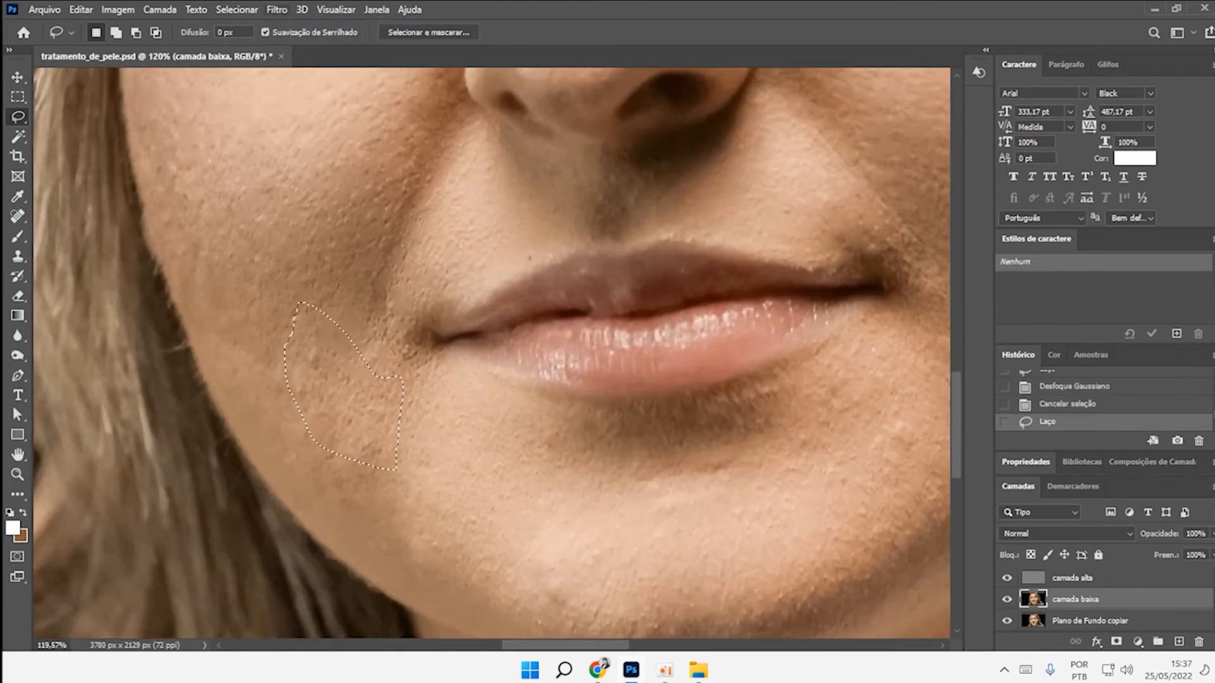
pyautogui.click(277, 10)
pyautogui.click(318, 25)
pyautogui.hotkey('ctrl', 'd')
# Smooth a lassoed patch of the left-hand cheek above the mouth corner with the last Gaussian Blur and deselect.
pyautogui.moveTo(361, 208); pyautogui.dragTo(364, 204)
pyautogui.click(276, 9)
pyautogui.click(319, 26)
pyautogui.hotkey('ctrl', 'd')
pyautogui.scroll(-8, 354, 343)
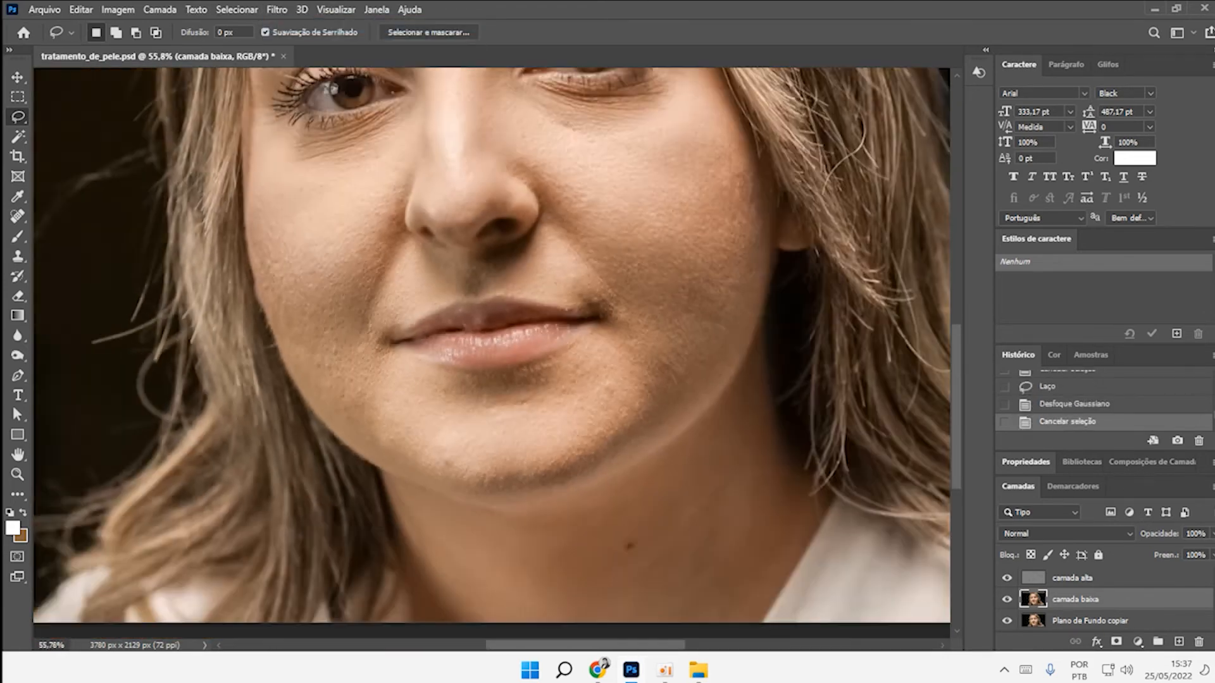
# Lasso the crescent of skin directly under the right-hand eye, reapply the Gaussian Blur and deselect.
pyautogui.scroll(-4, 491, 345)
pyautogui.moveTo(433, 285)
pyautogui.mouseDown()
pyautogui.moveTo(683, 260)
pyautogui.moveTo(427, 295)
pyautogui.moveTo(433, 285)
pyautogui.mouseUp()
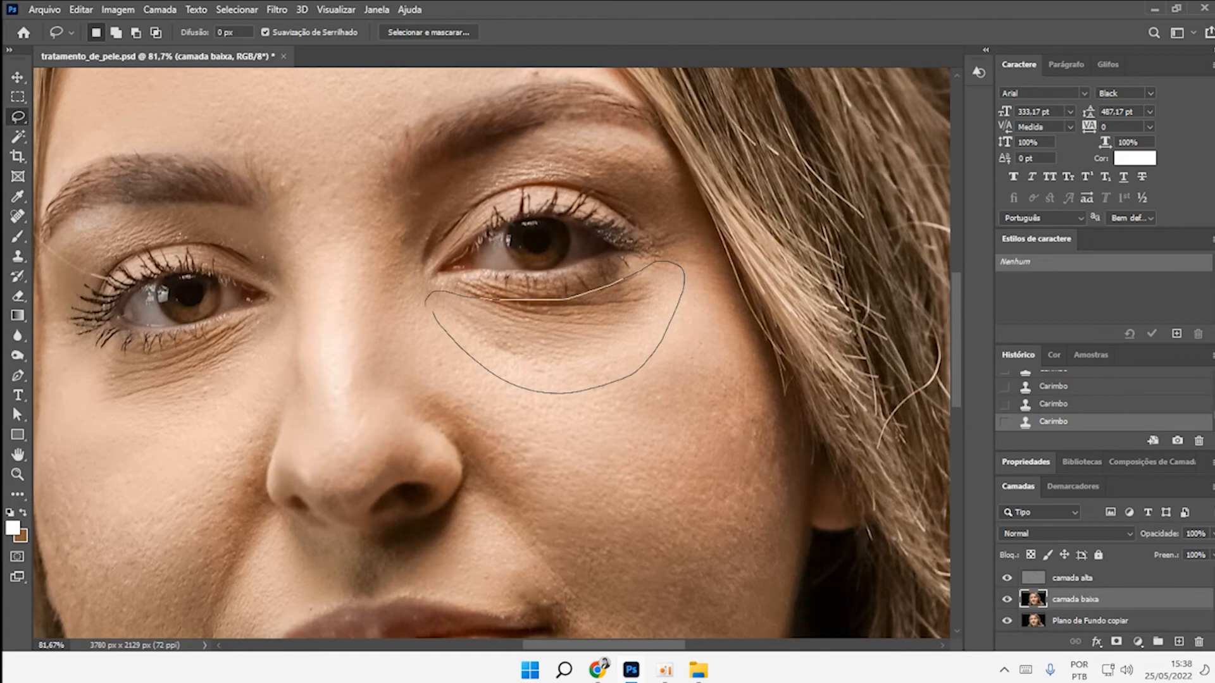
pyautogui.click(276, 10)
pyautogui.click(318, 25)
pyautogui.hotkey('ctrl', 'd')
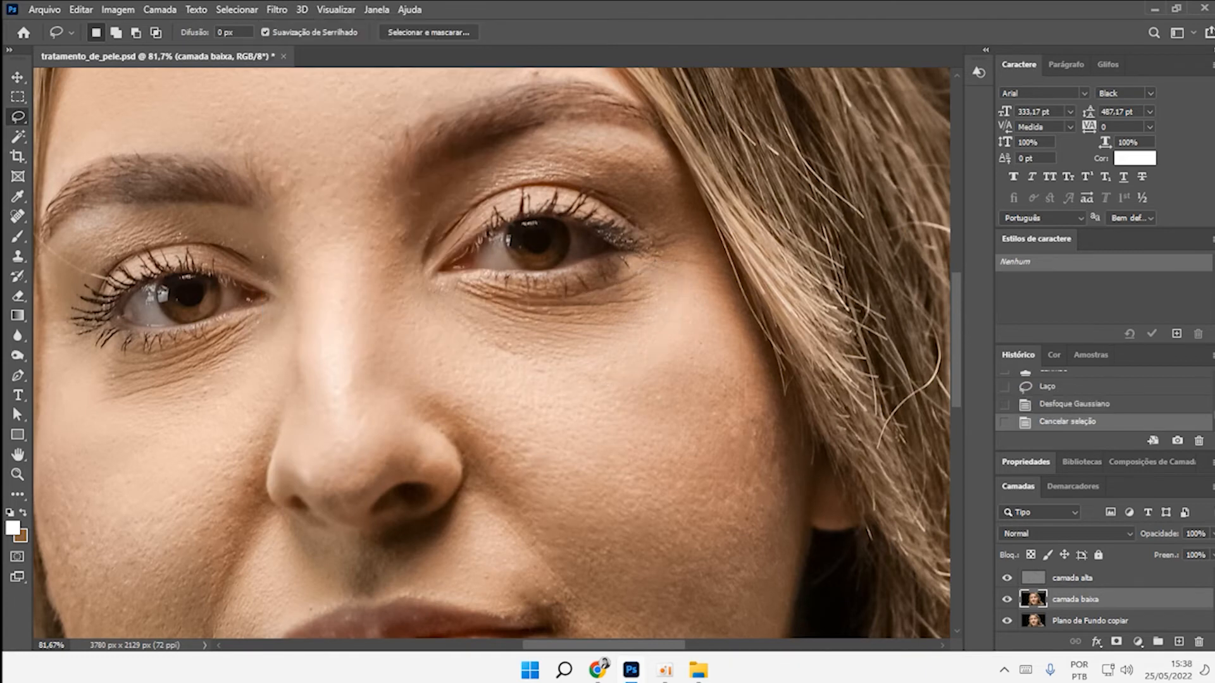
# Blur a lassoed patch near the right-hand eye's outer corner, comparing before and after with undo and redo.
pyautogui.moveTo(686, 278); pyautogui.dragTo(682, 282)
pyautogui.click(277, 10)
pyautogui.click(318, 26)
pyautogui.hotkey('ctrl', 'd')
pyautogui.hotkey('ctrl', 'z')
pyautogui.hotkey('ctrl', 'z')
pyautogui.hotkey('ctrl', 'shift', 'z')
pyautogui.hotkey('ctrl', 'shift', 'z')
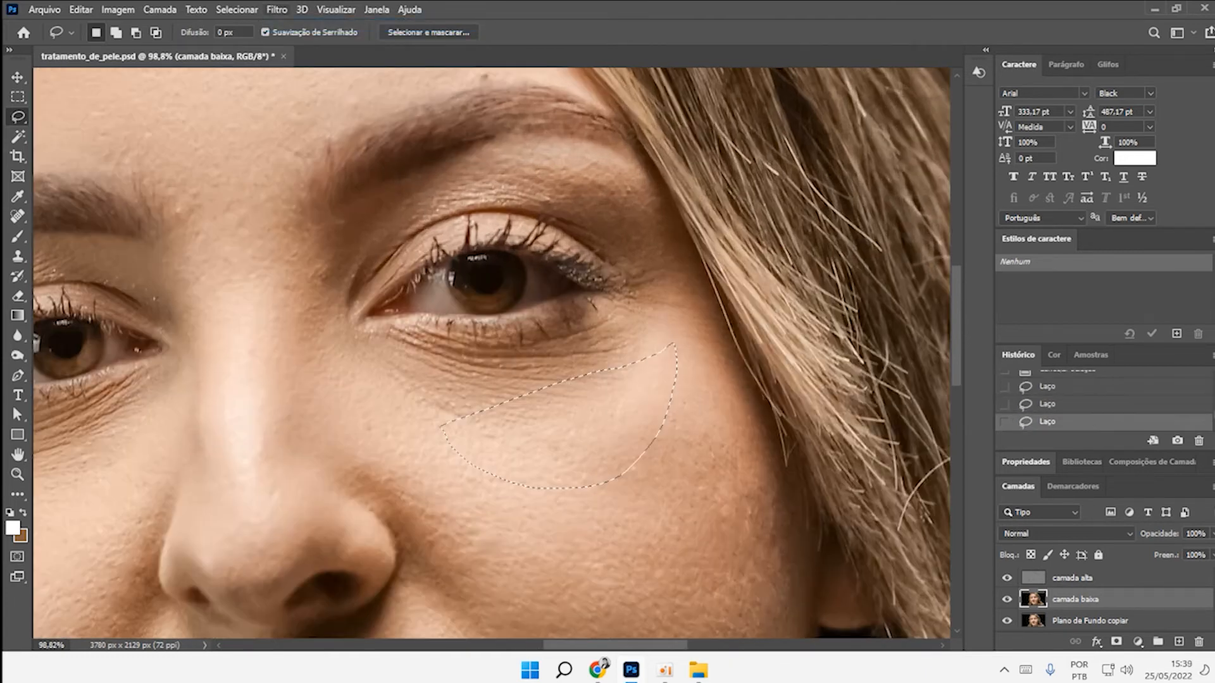
# Reapply the Gaussian Blur to the lassoed upper cheek below the right-hand eye bag and deselect.
pyautogui.click(276, 9)
pyautogui.click(318, 25)
pyautogui.hotkey('ctrl', 'd')
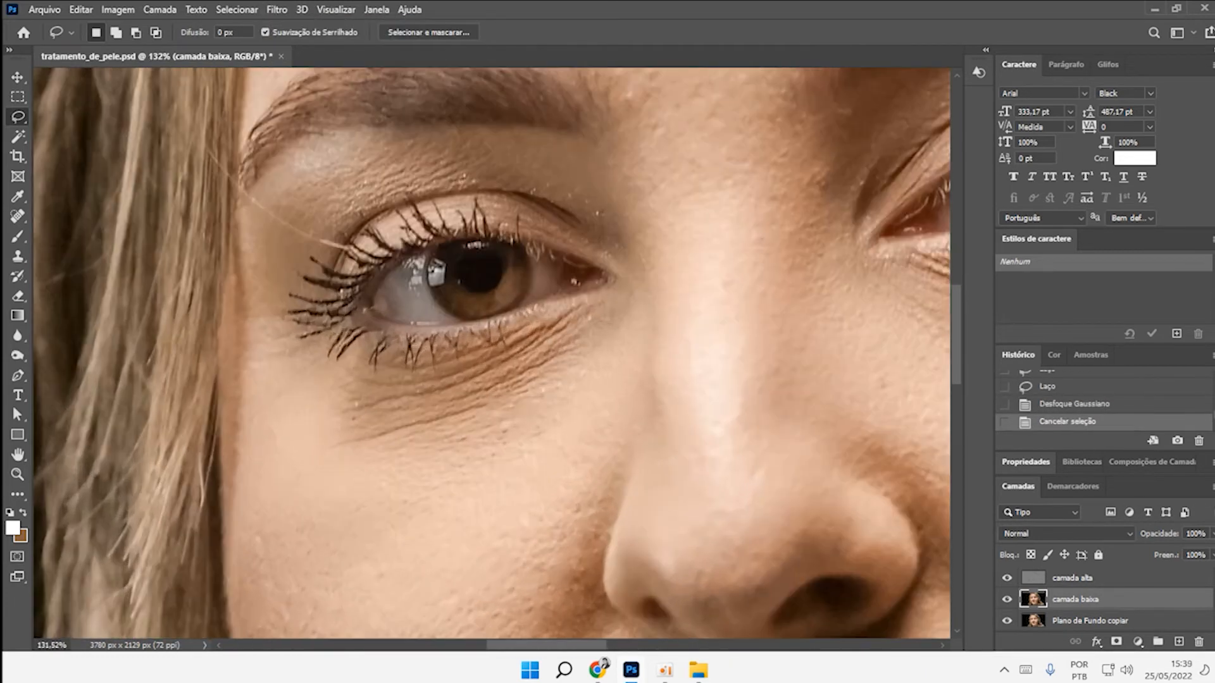
# Lasso the wrinkled skin under the left-hand eye for blurring.
pyautogui.moveTo(617, 325)
pyautogui.mouseDown()
pyautogui.moveTo(456, 367)
pyautogui.moveTo(537, 342)
pyautogui.mouseUp()
pyautogui.click(302, 9)
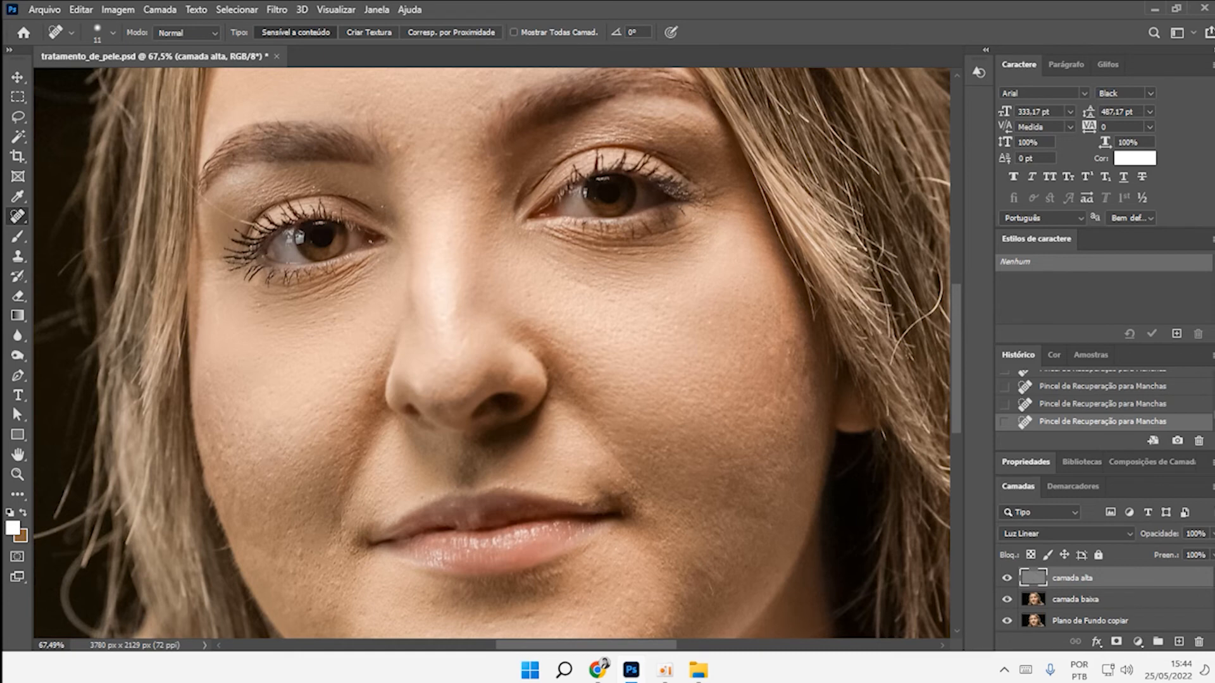
# Set the Mixer Brush wetness to 19% for blending skin tones on camada baixa.
pyautogui.moveTo(336, 318); pyautogui.dragTo(290, 522)
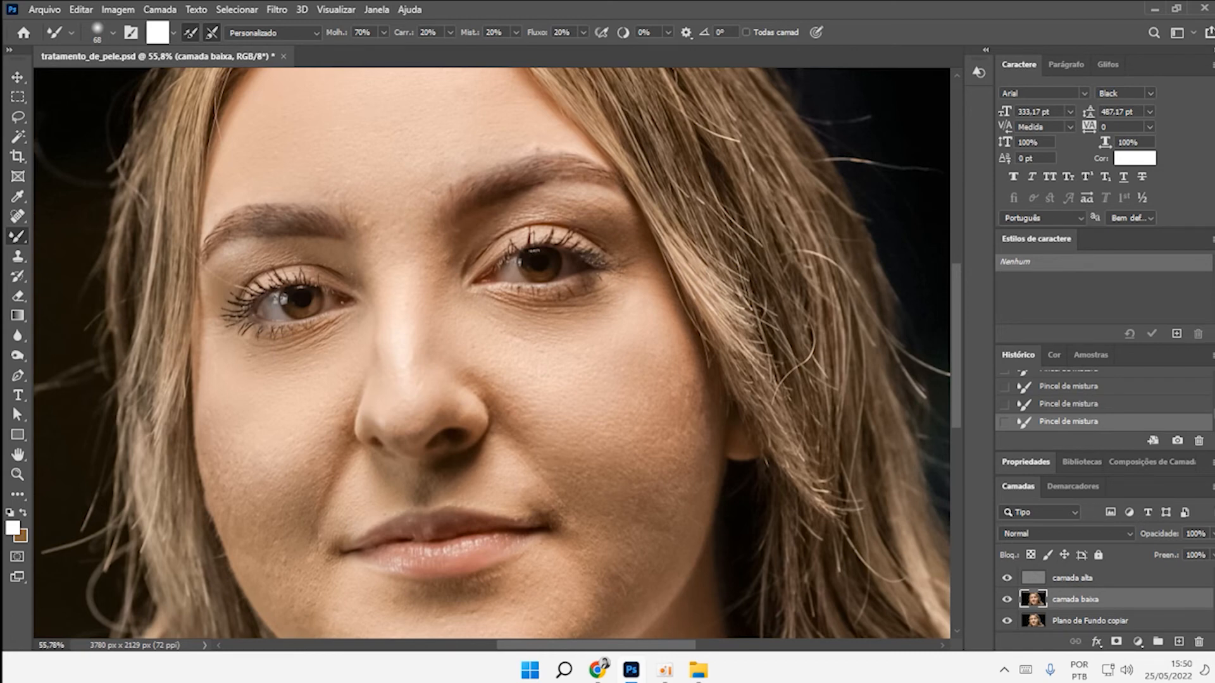
pyautogui.rightClick(18, 237)
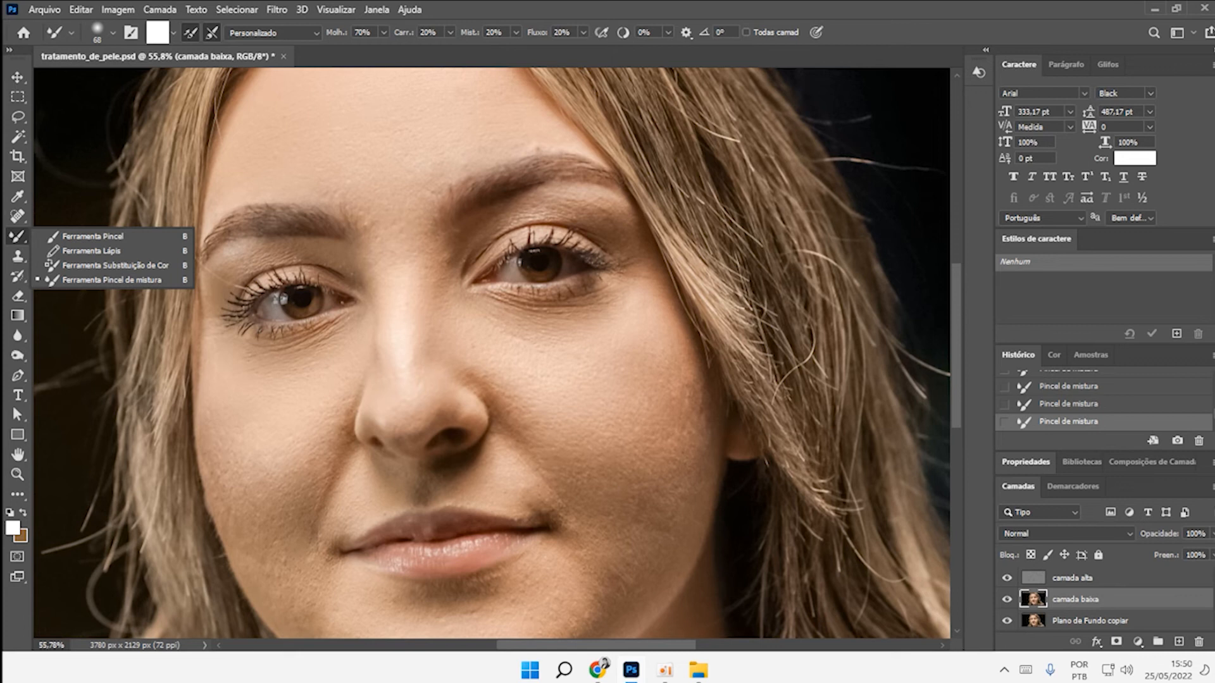
pyautogui.click(384, 32)
pyautogui.moveTo(386, 50); pyautogui.dragTo(348, 50)
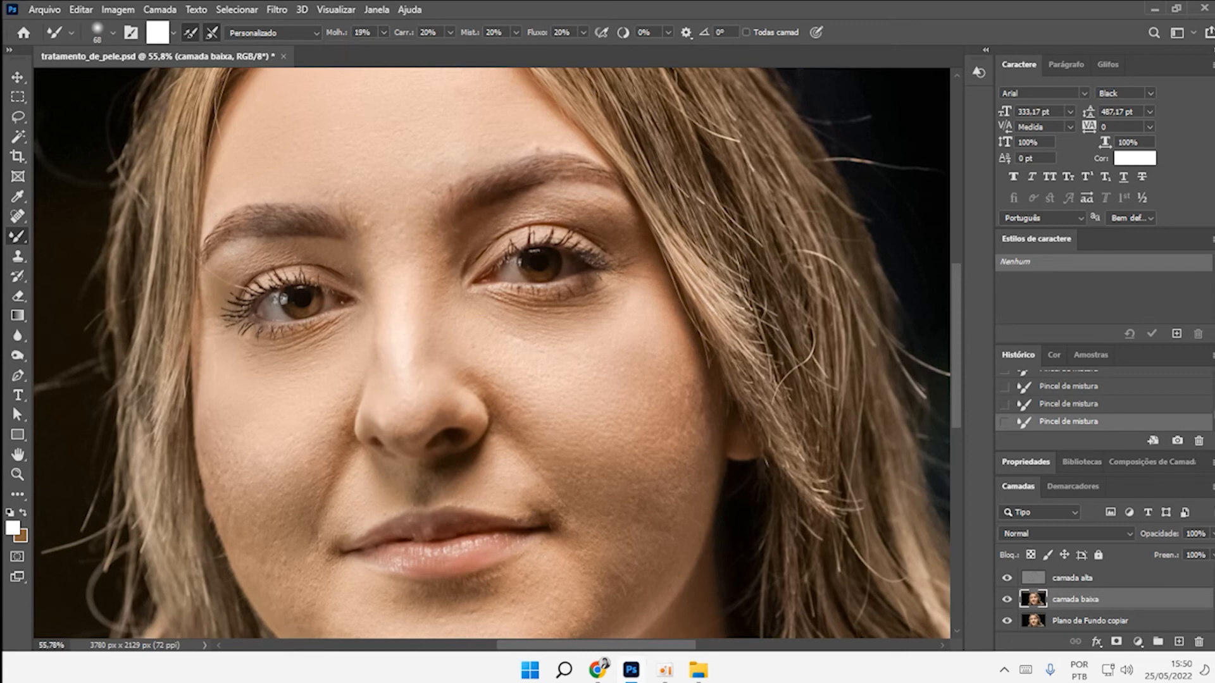
# Return to the earliest listed Mixer Brush state in the history and set the brush size to 23.
pyautogui.moveTo(481, 443); pyautogui.dragTo(513, 273)
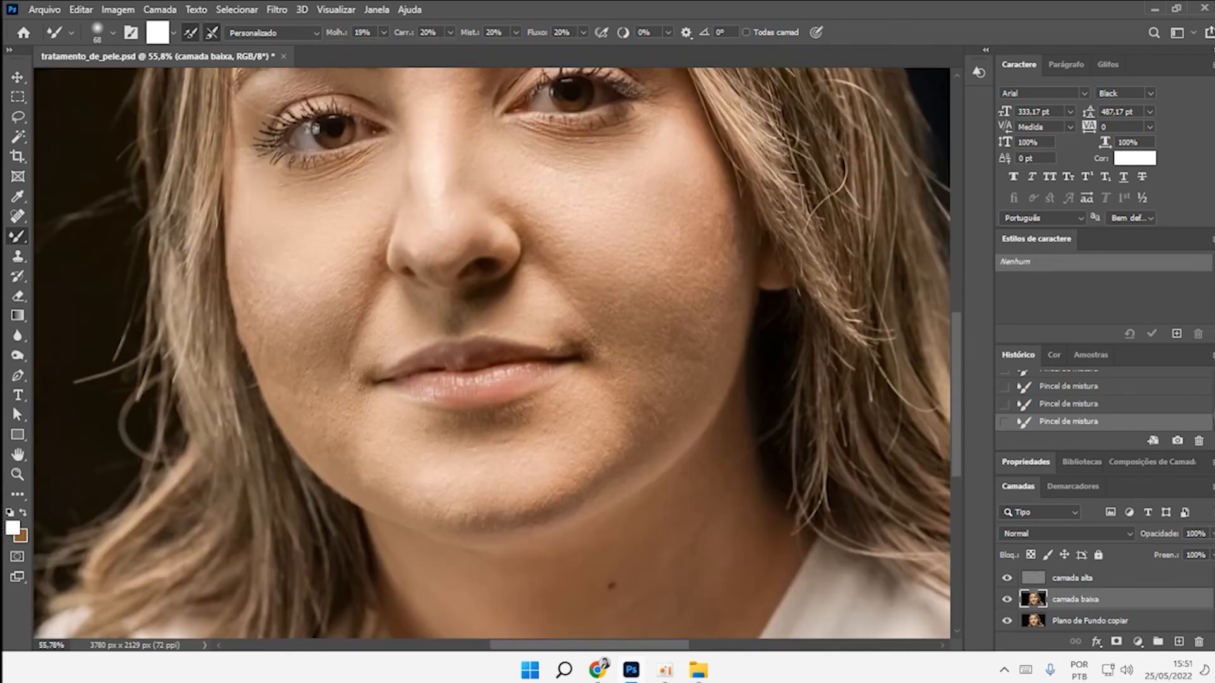
pyautogui.scroll(10, 1104, 402)
pyautogui.click(1068, 401)
pyautogui.click(112, 33)
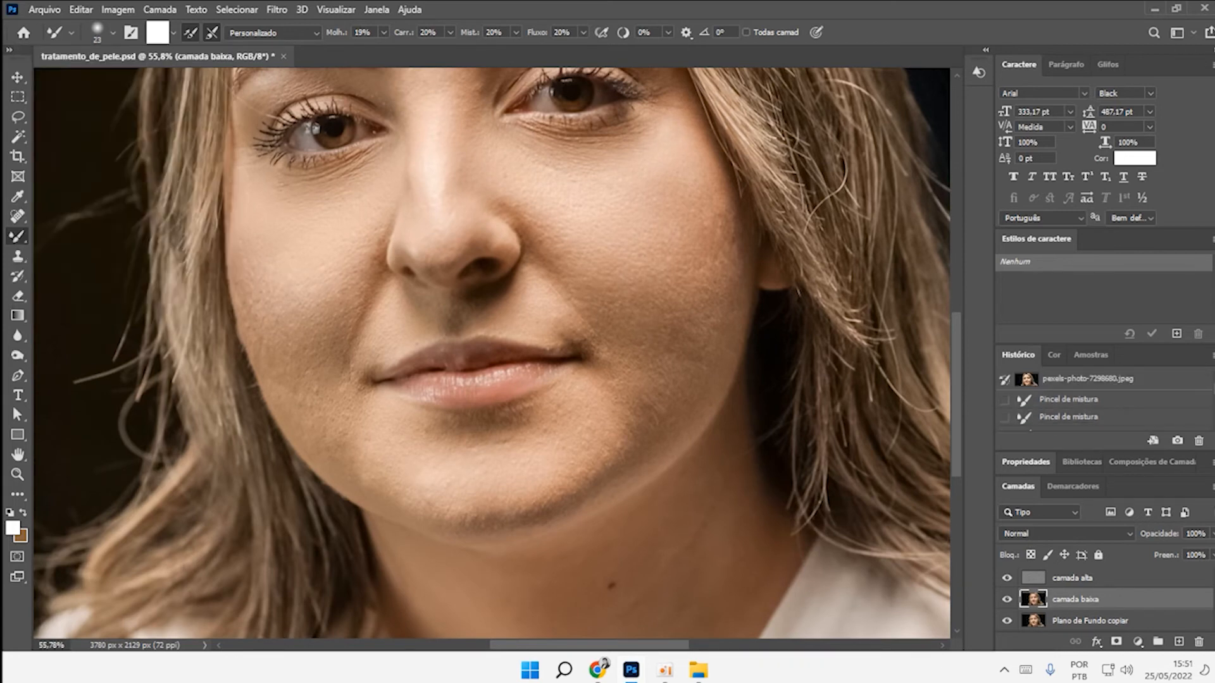
# Merge camada alta with camada baixa and toggle the merged layer's visibility to compare the portrait before and after.
pyautogui.hotkey('ctrl', 'e')
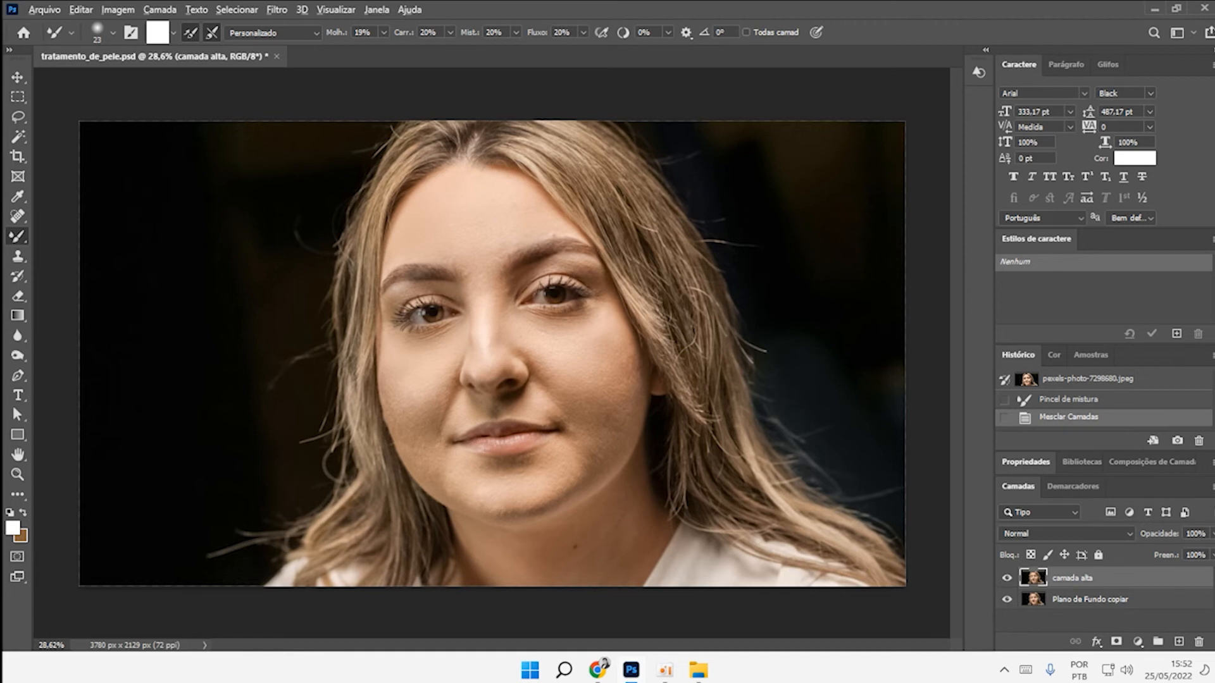
pyautogui.scroll(3, 582, 383)
pyautogui.click(1006, 578)
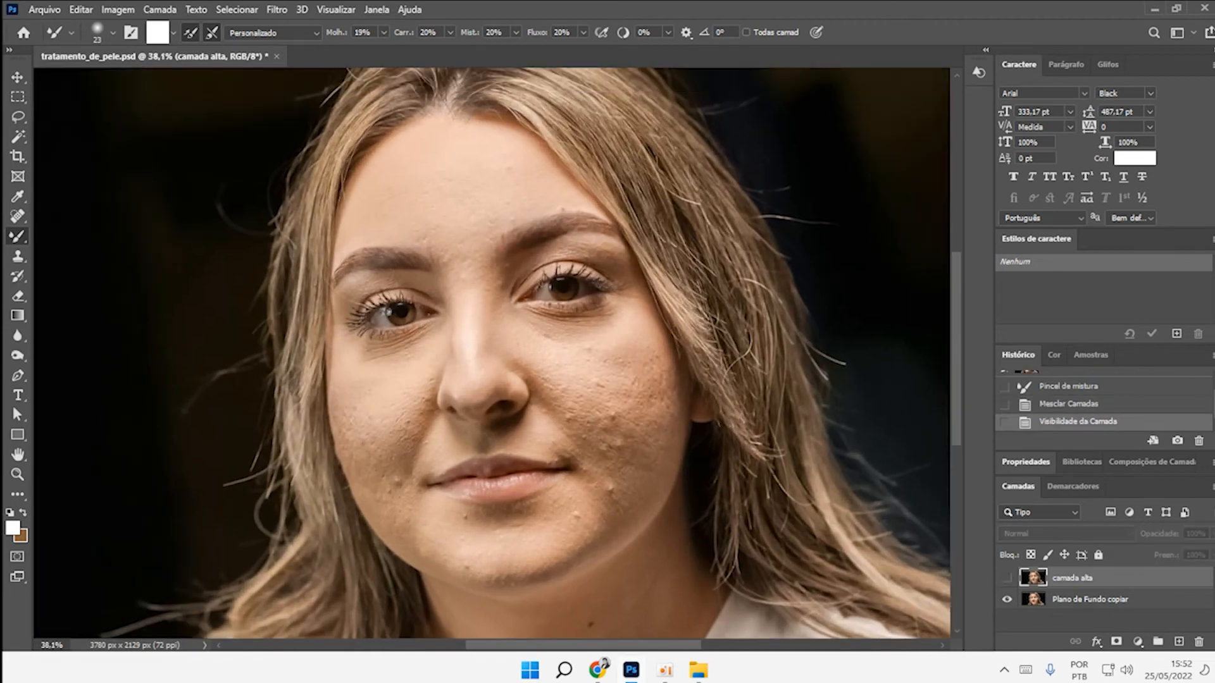
pyautogui.click(1007, 579)
pyautogui.click(1007, 579)
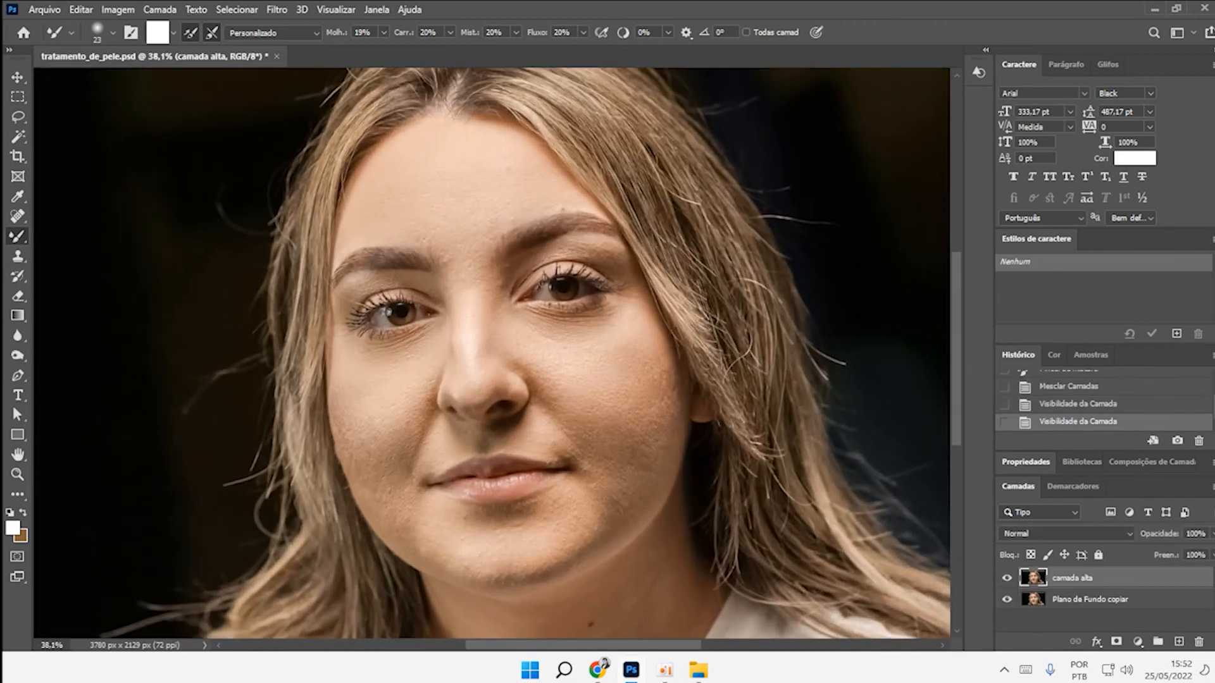
pyautogui.click(1006, 578)
pyautogui.click(1007, 578)
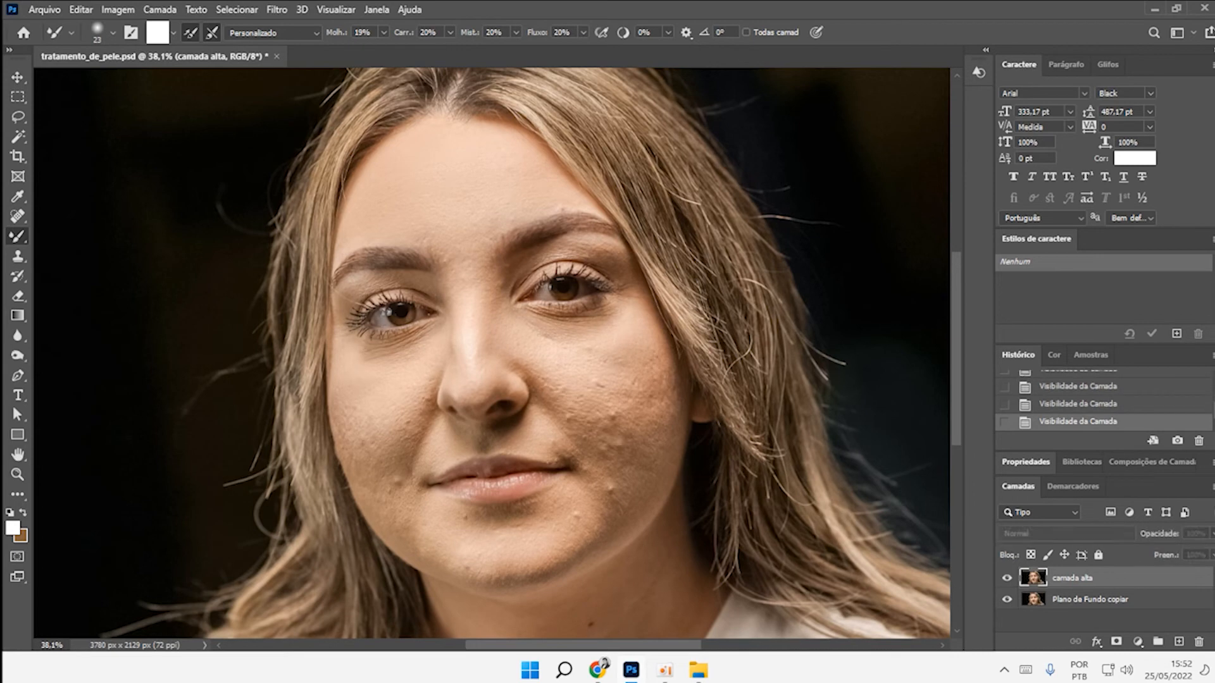
# Examine the skin texture of the right-hand cheek up close, and compare the whole face with camada alta hidden and shown.
pyautogui.scroll(14, 650, 428)
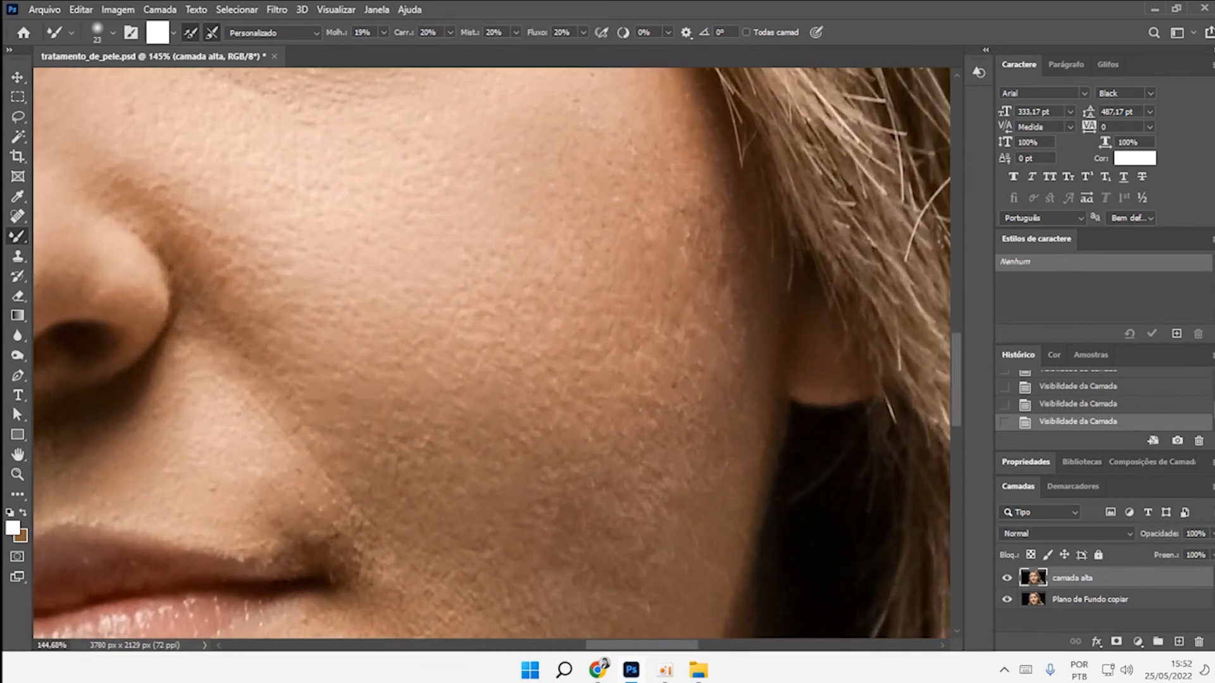
pyautogui.scroll(-15, 653, 389)
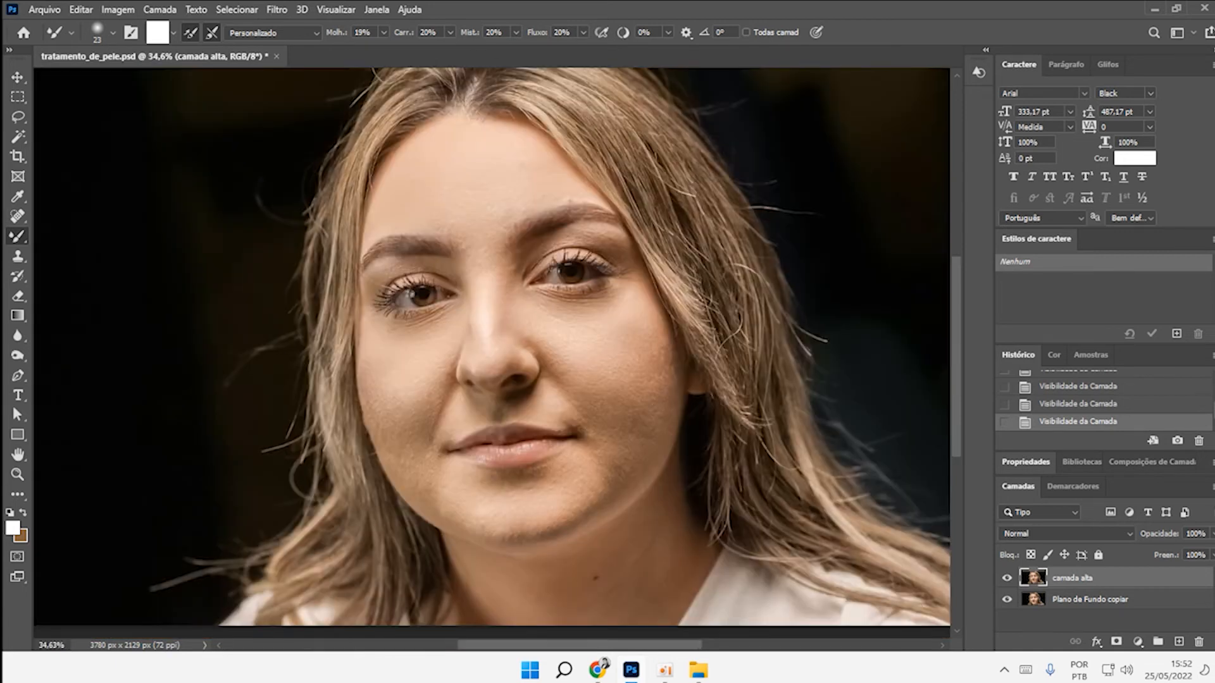
pyautogui.click(1007, 578)
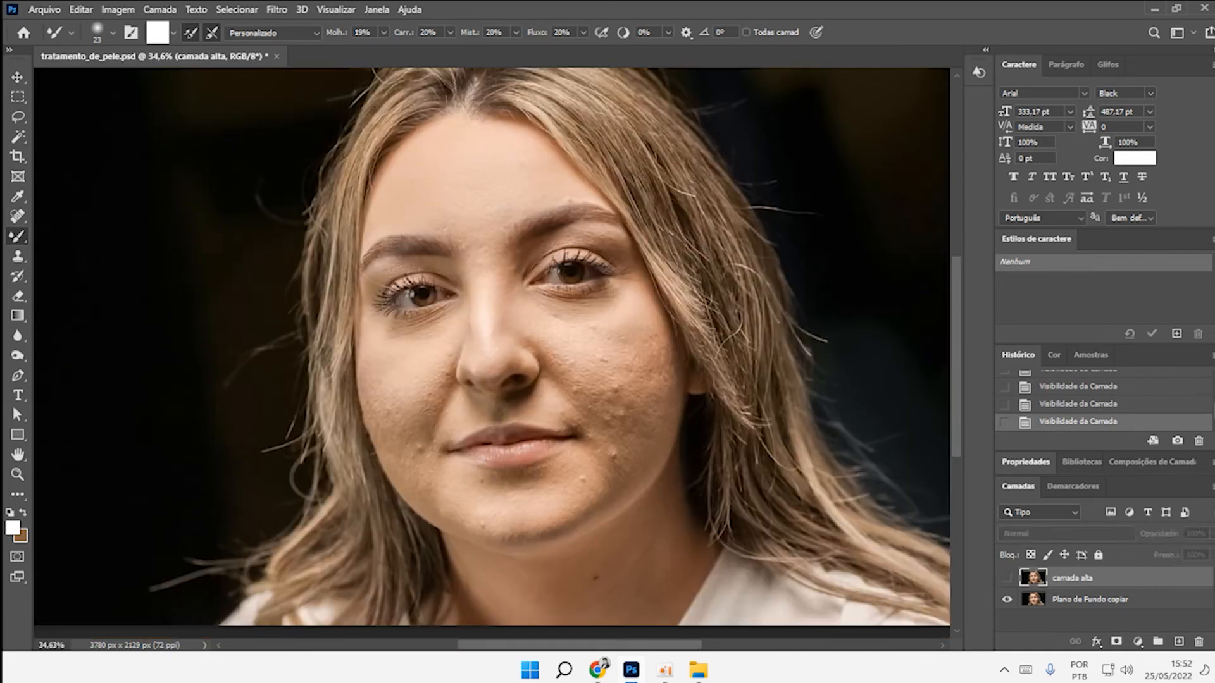
pyautogui.click(1007, 578)
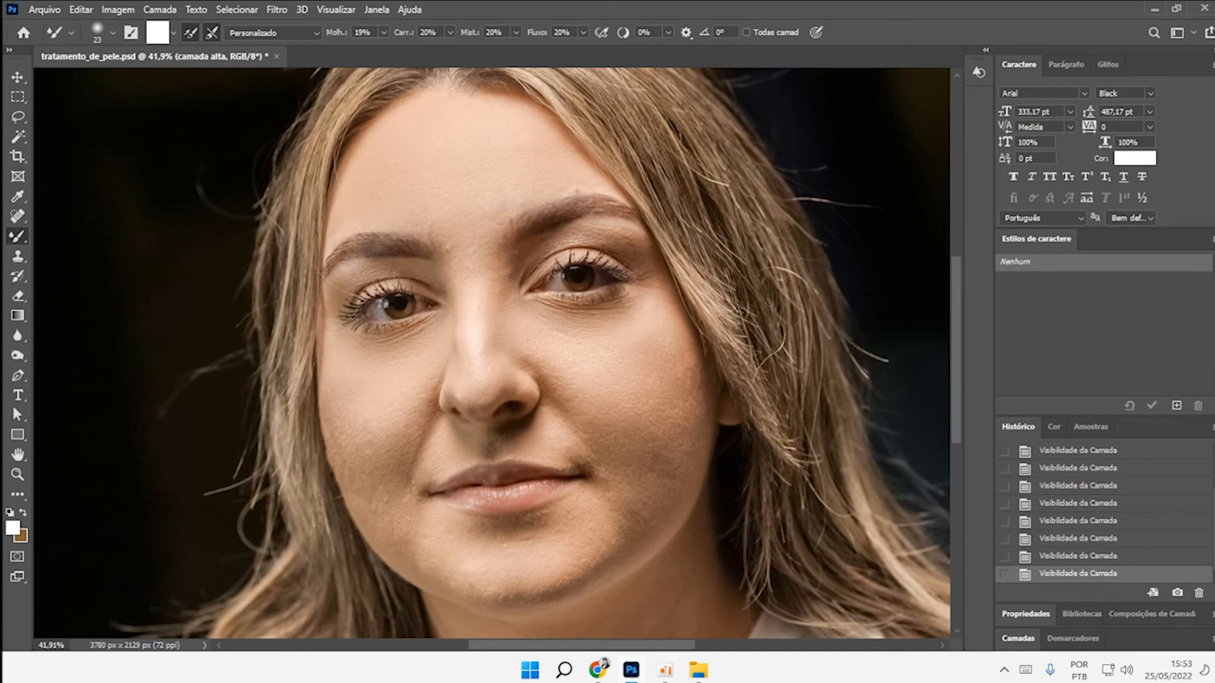
# Save the retouched tratamento_de_pele.psd and close it.
pyautogui.click(44, 10)
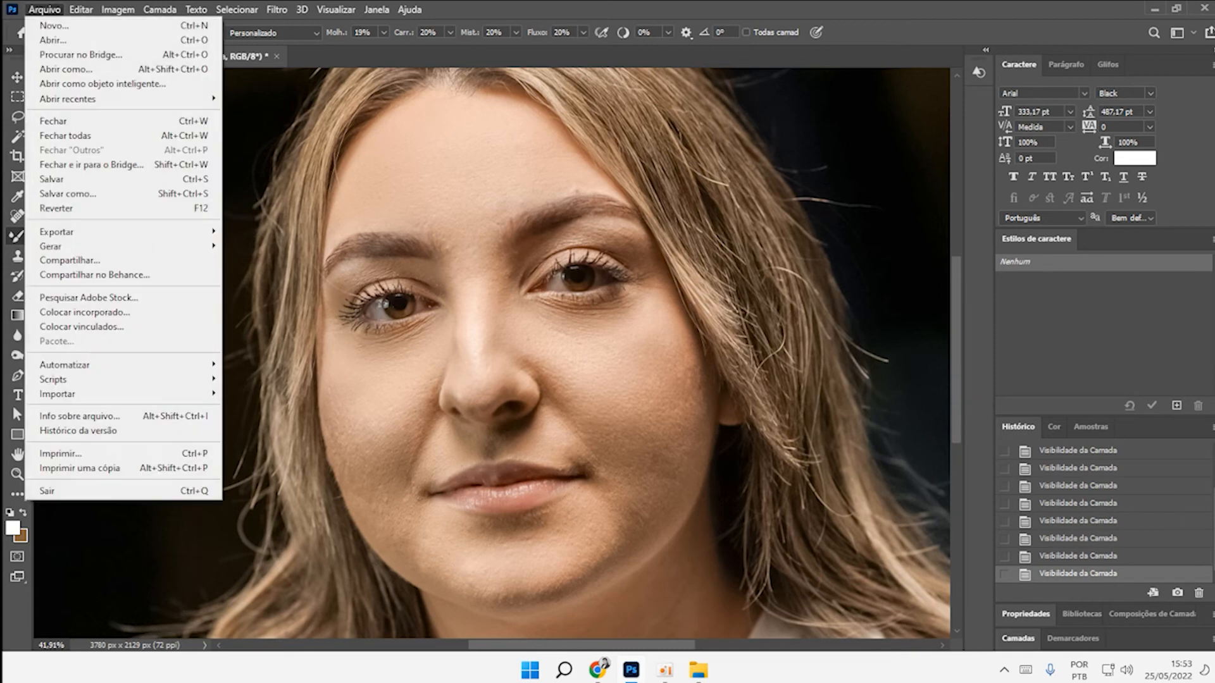
pyautogui.click(51, 179)
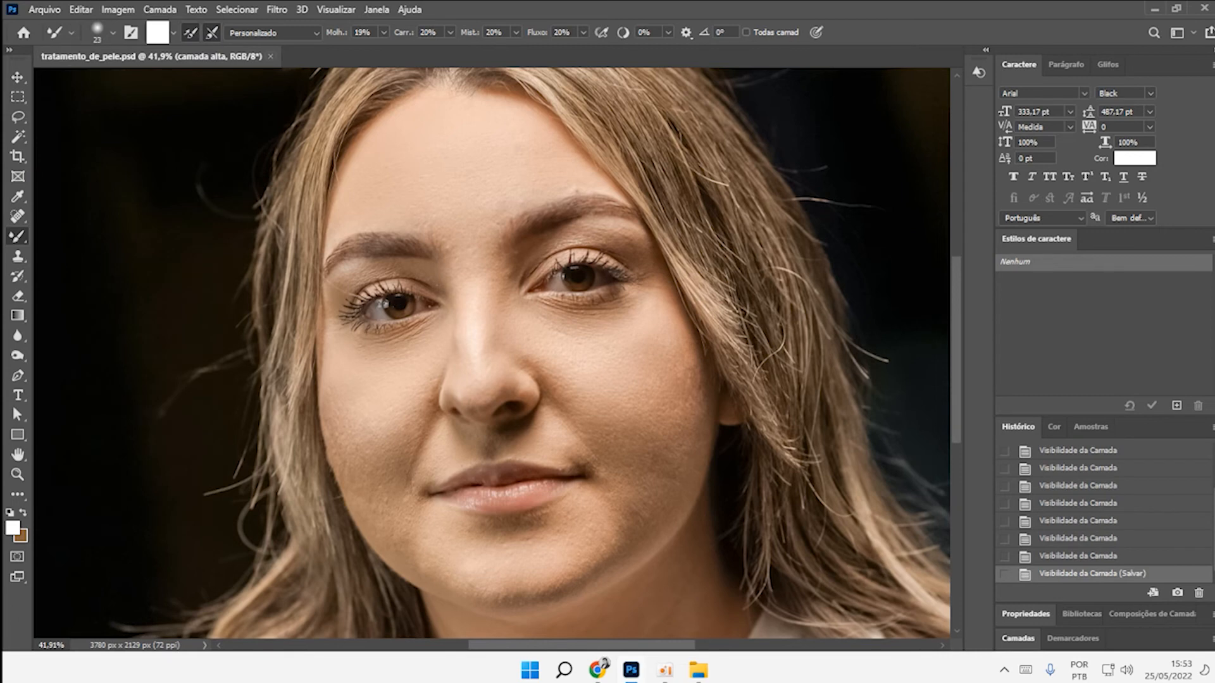
pyautogui.click(270, 57)
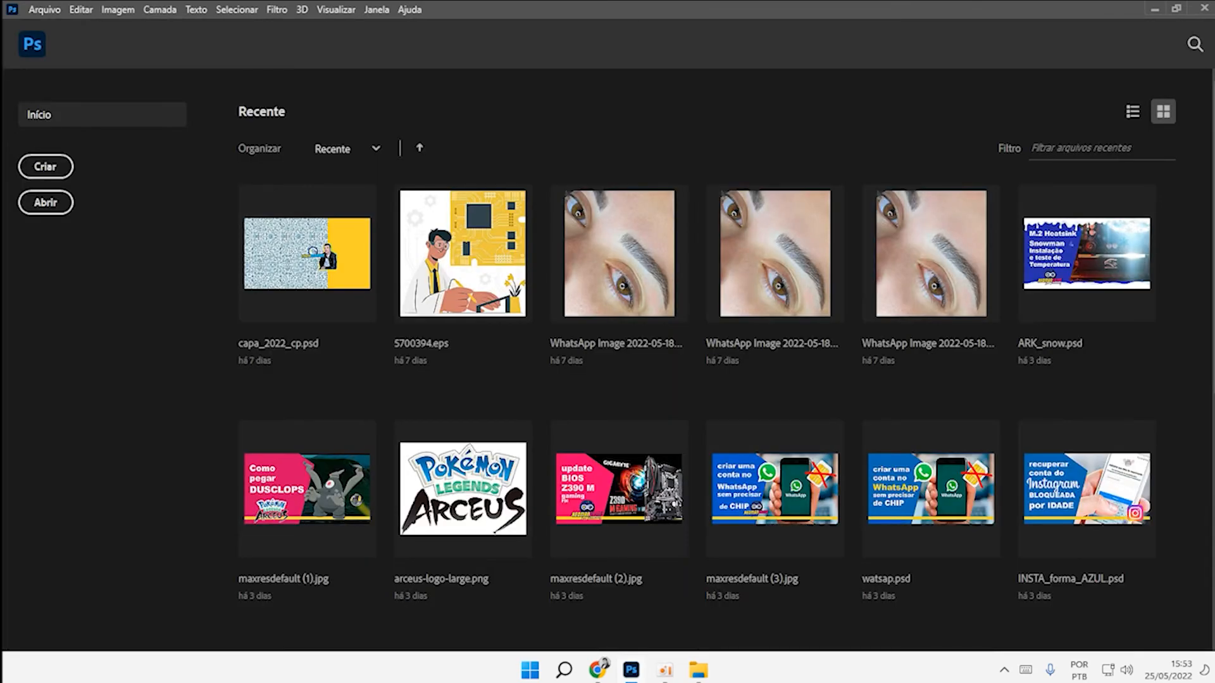
# Reopen tratamento_de_pele.psd and open the Filter Gallery for the camada alta layer.
pyautogui.click(698, 670)
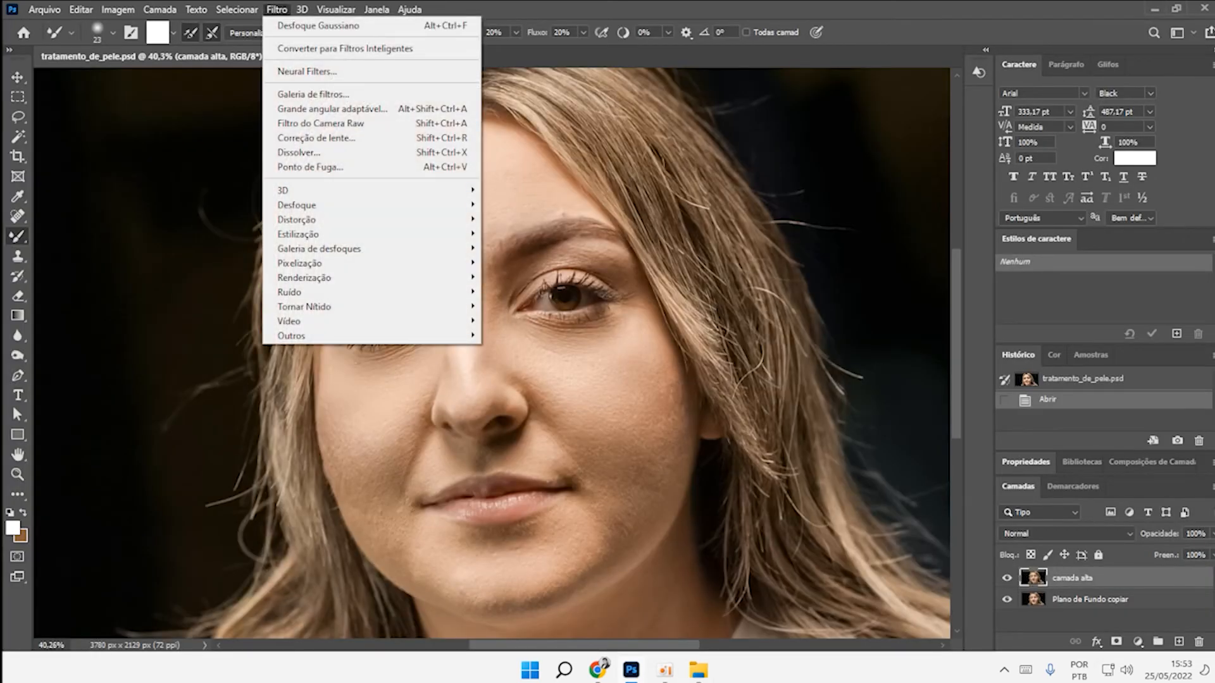
pyautogui.press('Down')
pyautogui.press('Down')
pyautogui.press('Down')
pyautogui.press('Down')
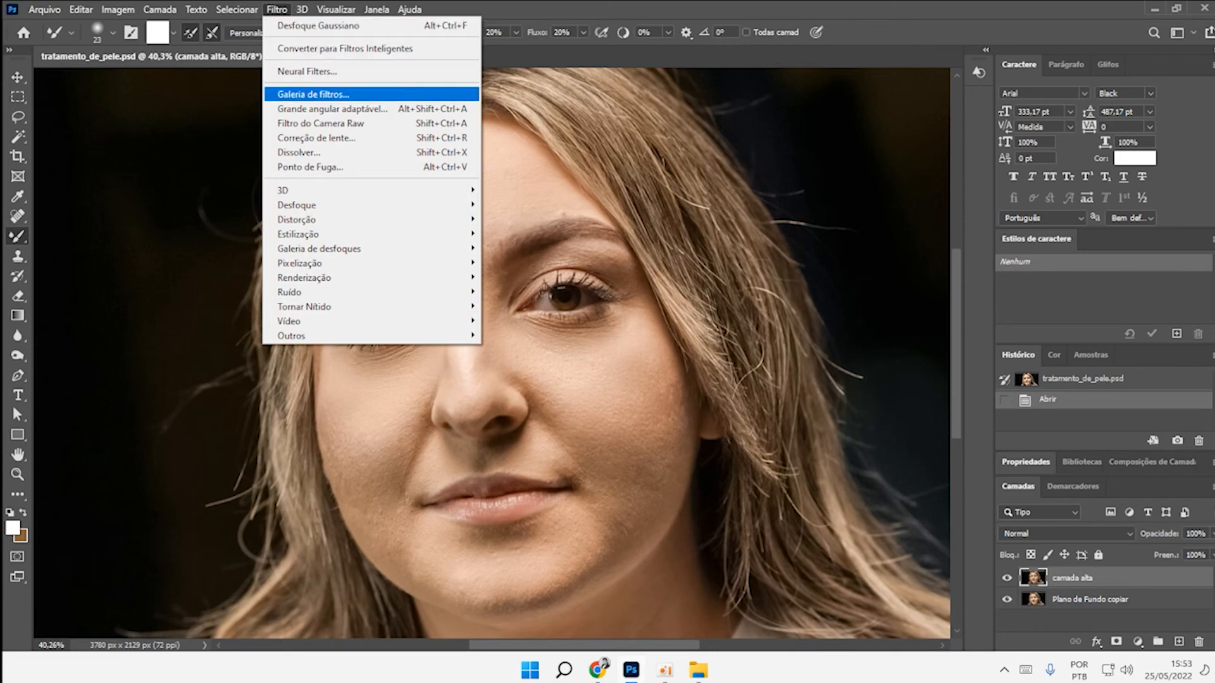
pyautogui.press('Return')
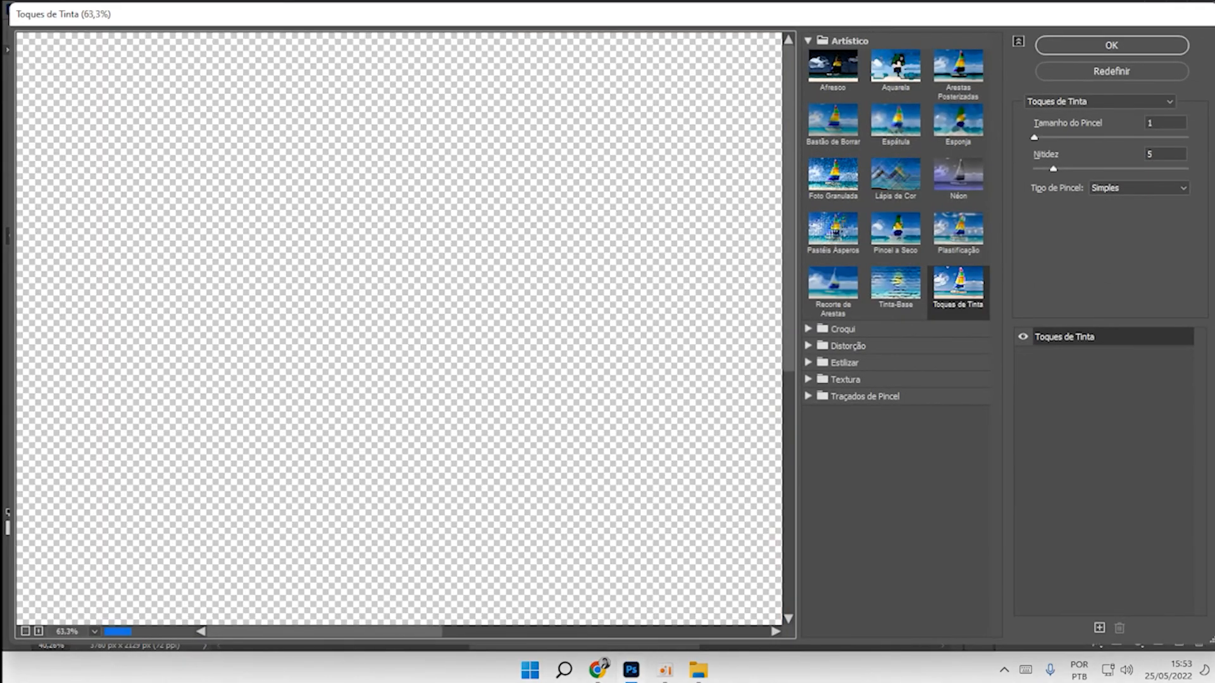
# Apply the Toques de Tinta filter to camada alta with Nitidez set to 2.
pyautogui.scroll(5, 398, 329)
pyautogui.scroll(-3, 399, 329)
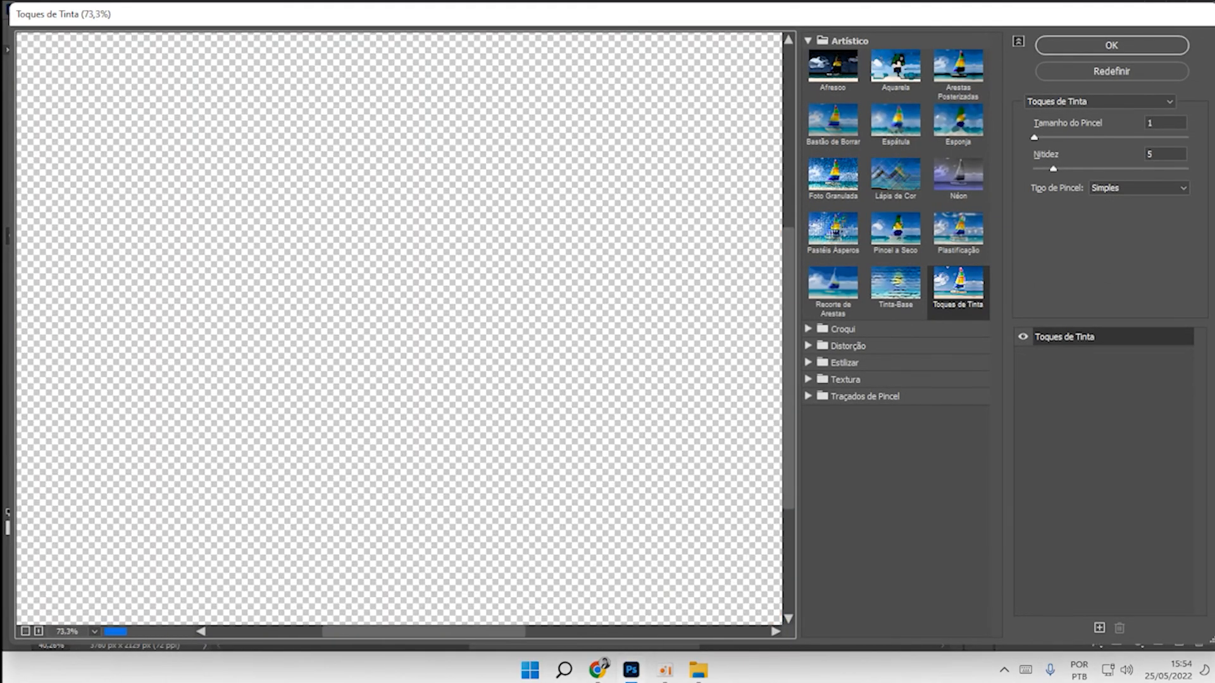
pyautogui.scroll(-5, 399, 329)
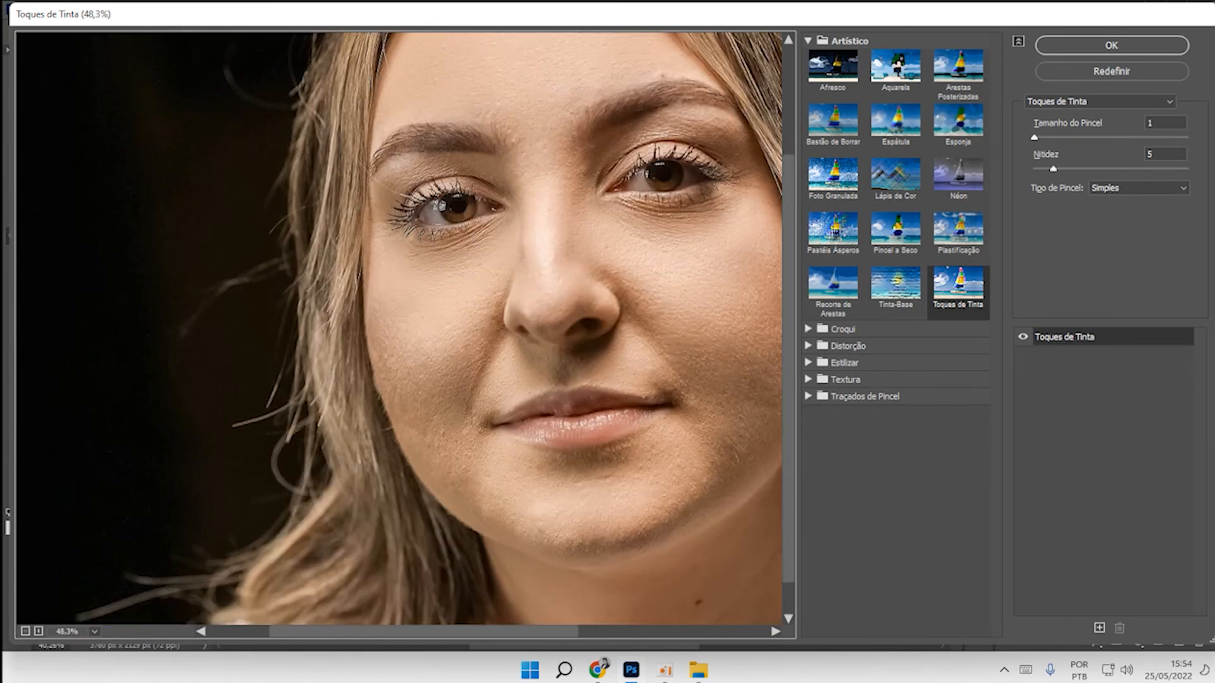
pyautogui.moveTo(506, 316); pyautogui.dragTo(283, 349)
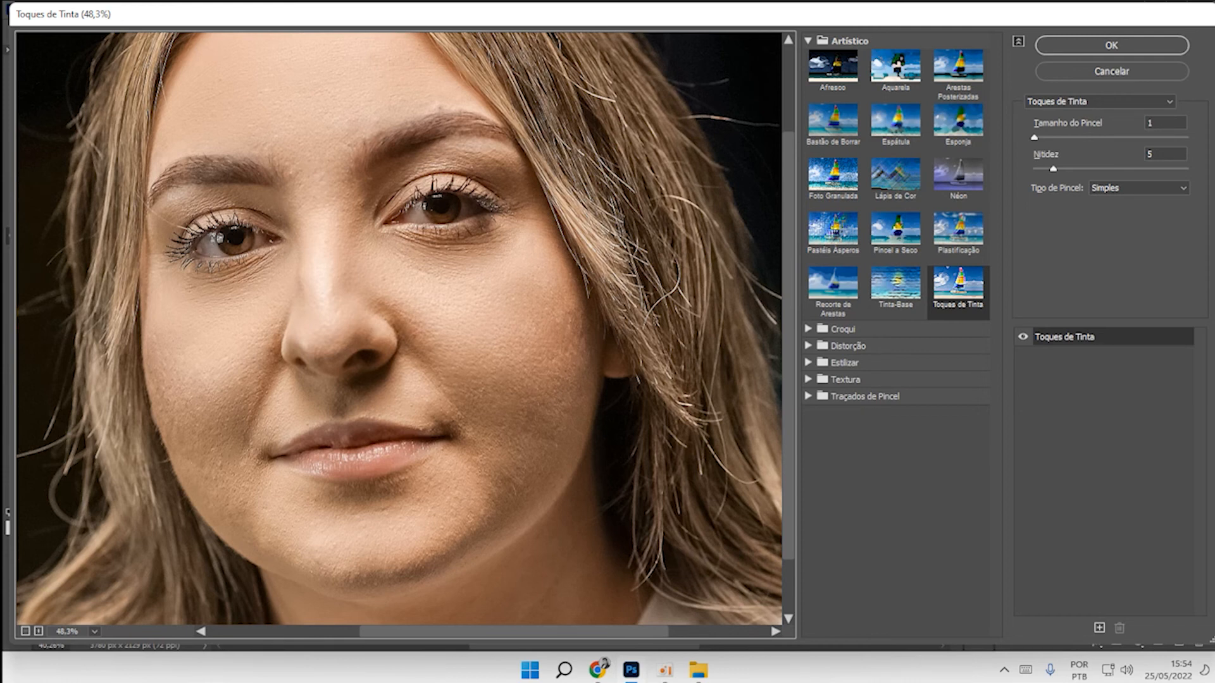
pyautogui.moveTo(1053, 169); pyautogui.dragTo(1042, 169)
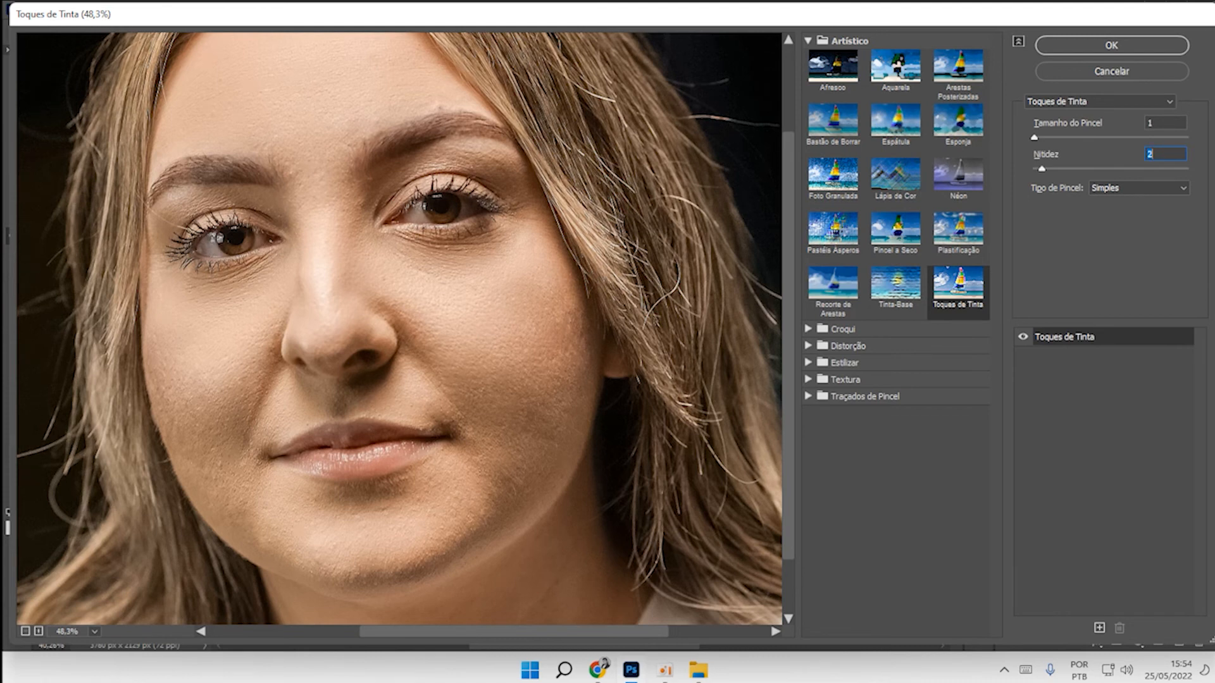
pyautogui.moveTo(1041, 169); pyautogui.dragTo(1176, 169)
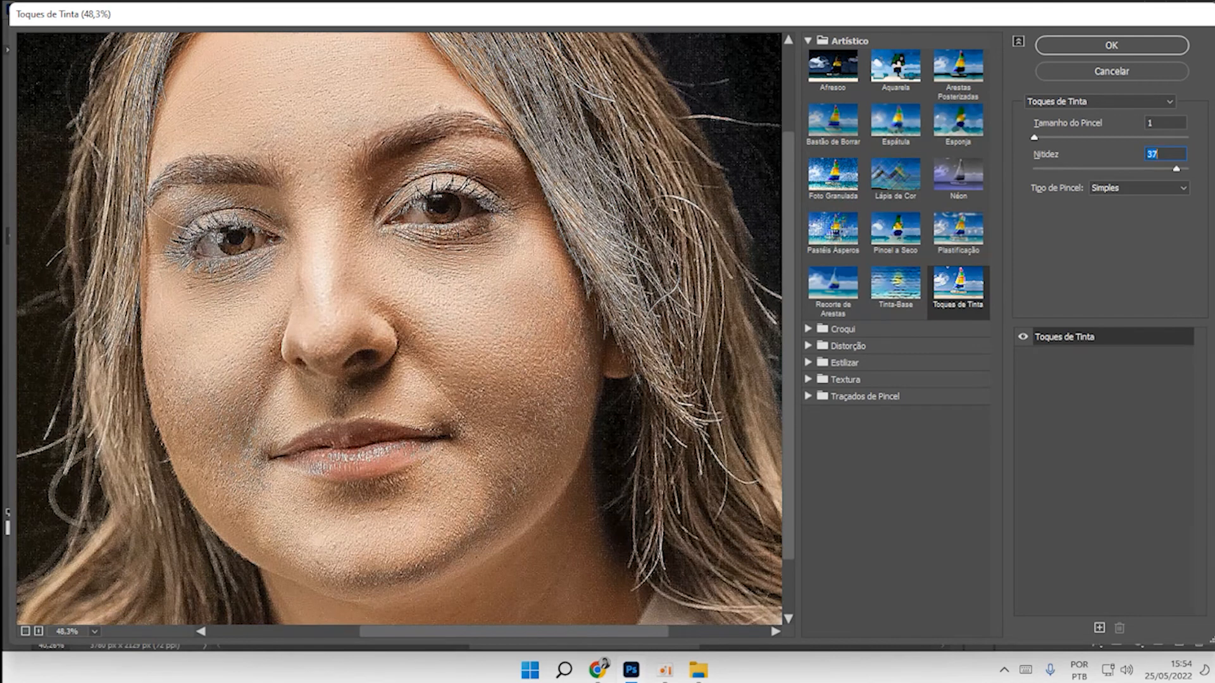
pyautogui.write('0')
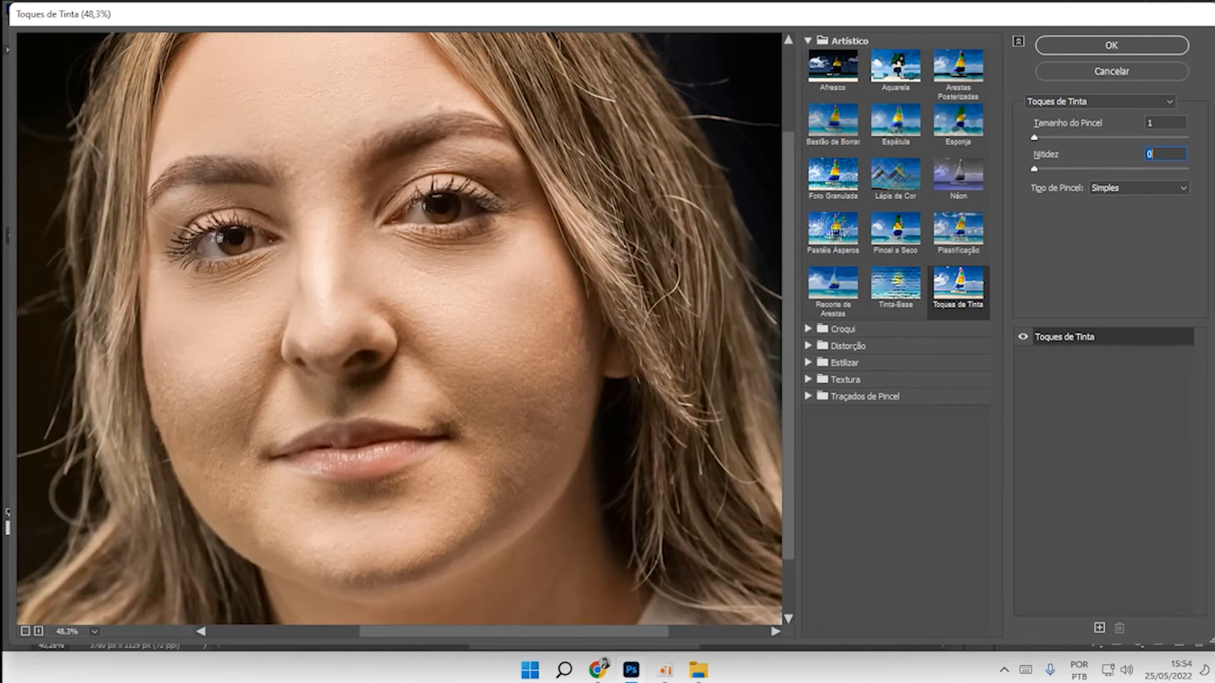
pyautogui.write('2')
# Compare the skin texture of the right-hand cheek up close before and after the Filter Gallery effect.
pyautogui.scroll(2, 399, 329)
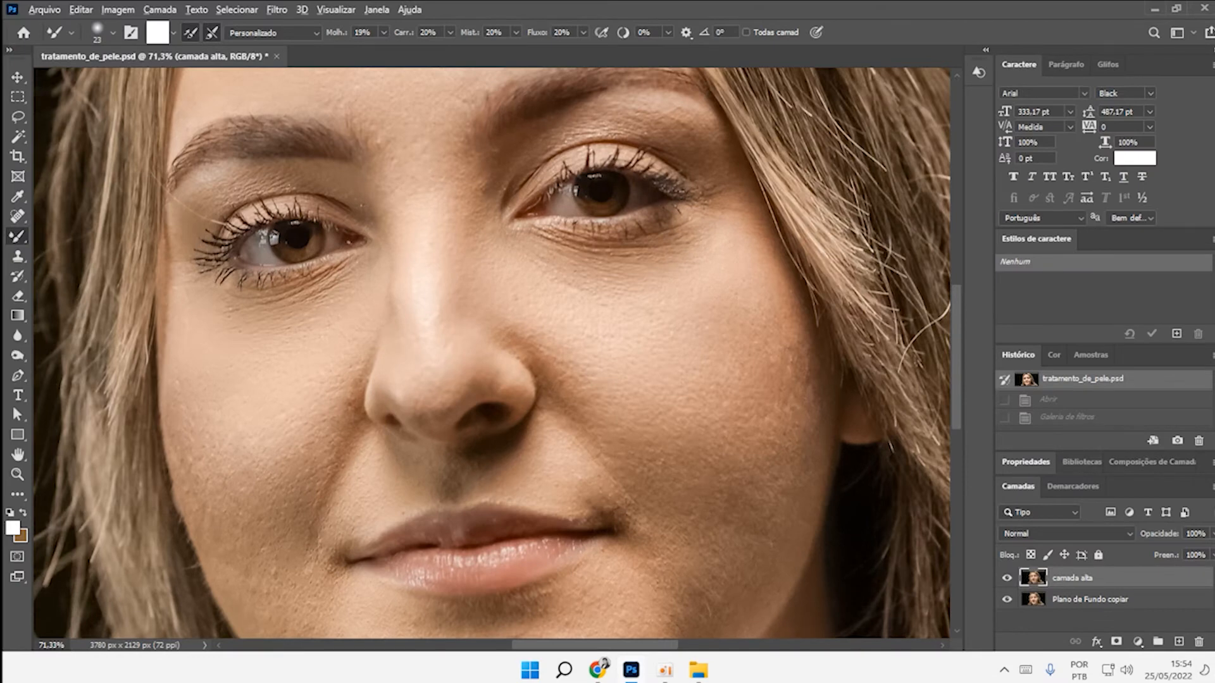
pyautogui.scroll(3, 778, 383)
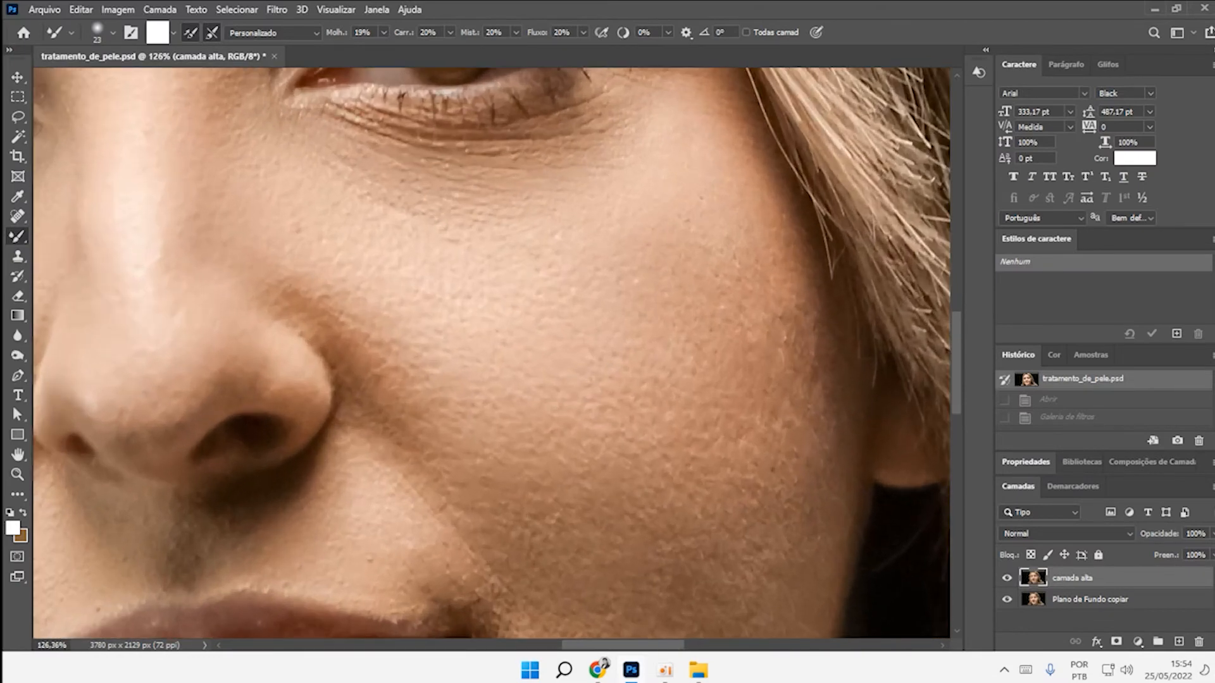
pyautogui.hotkey('ctrl', 'z')
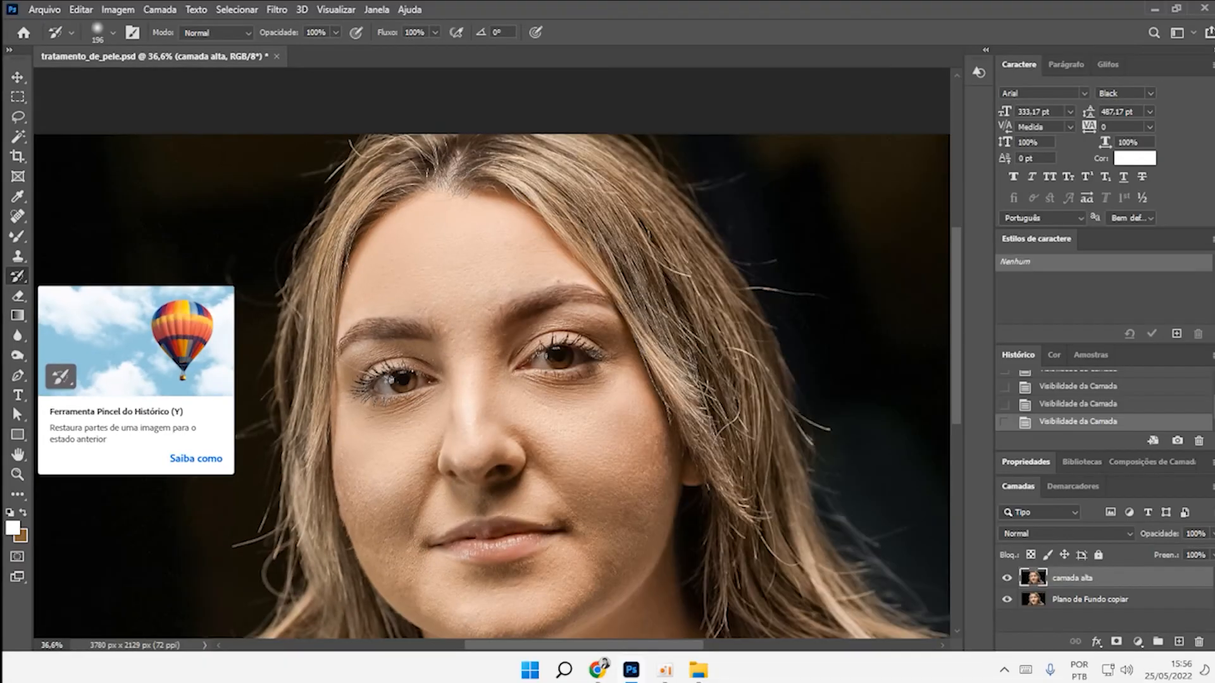
pyautogui.rightClick(699, 371)
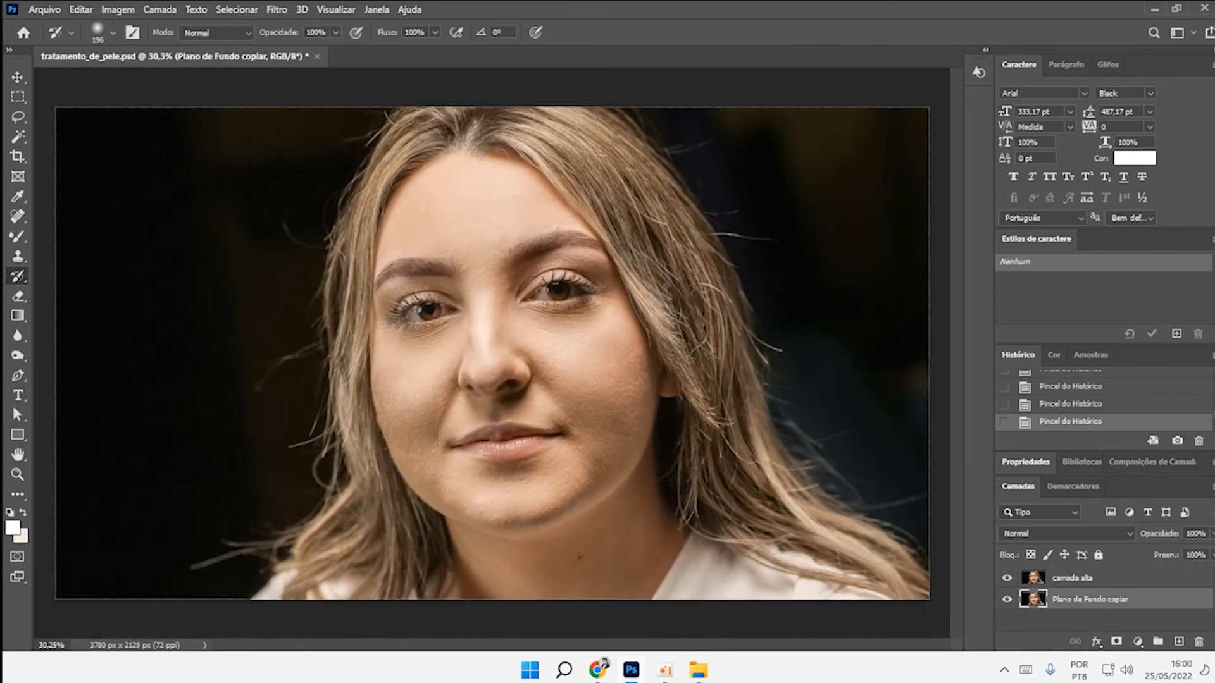
# Compare the whole portrait with camada alta hidden and shown, leaving the layer visible.
pyautogui.hotkey('ctrl', '+')
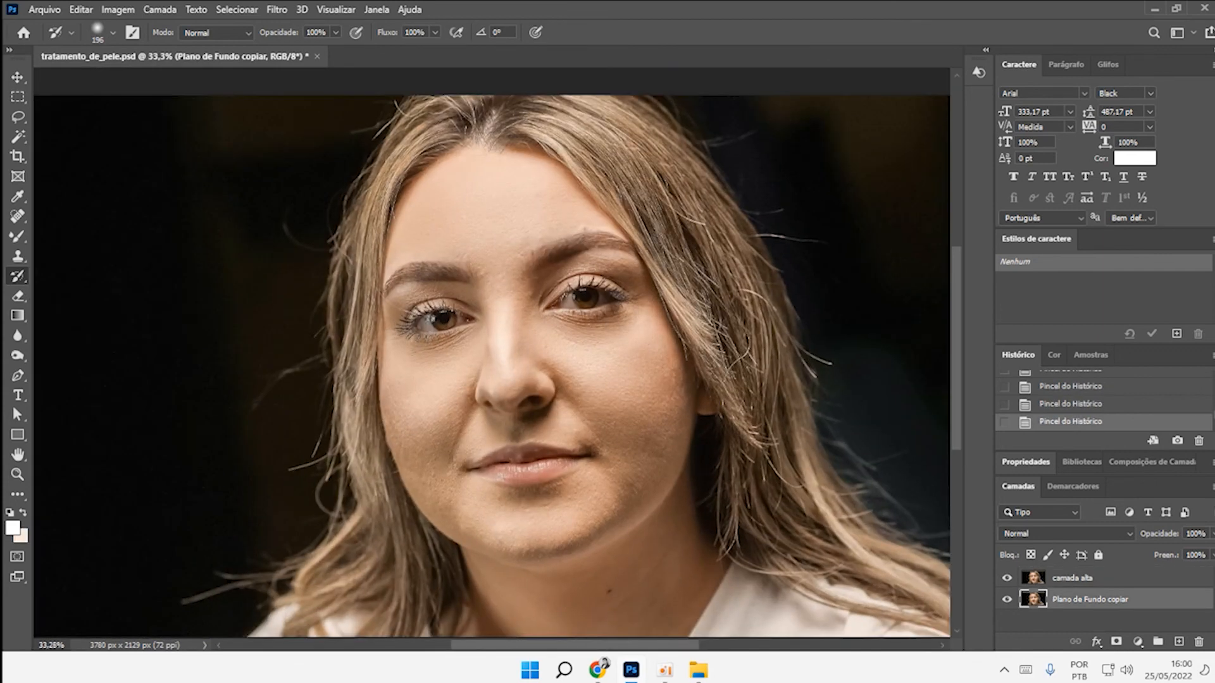
pyautogui.click(1007, 578)
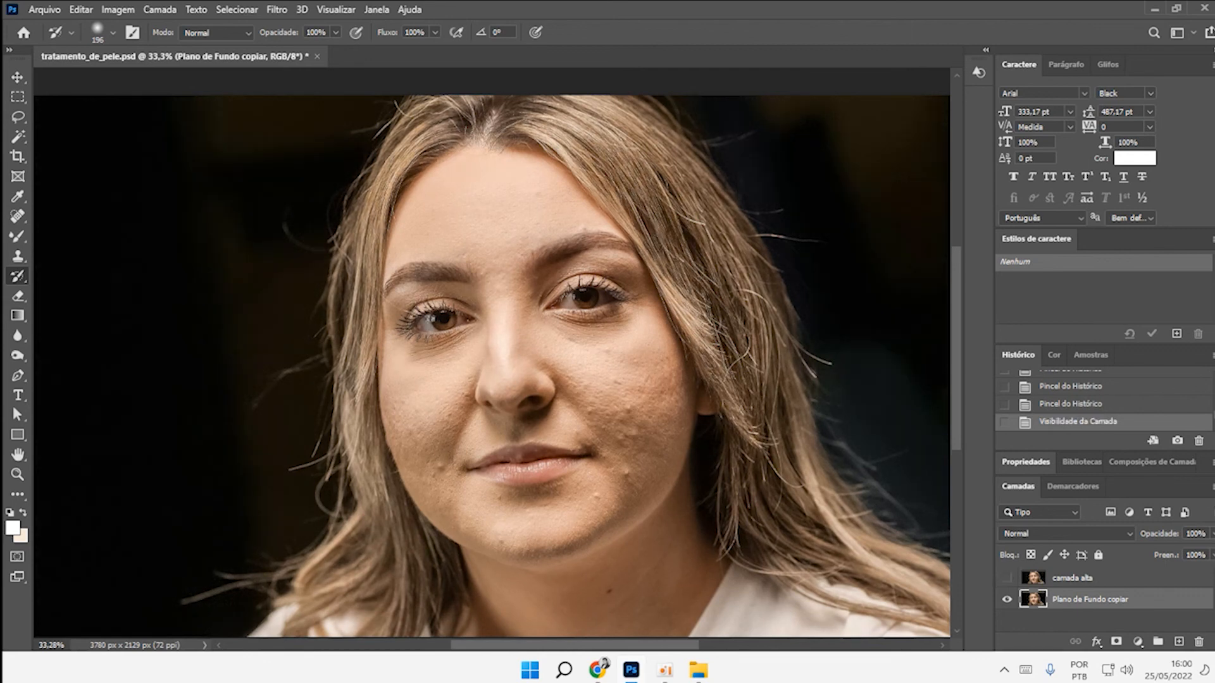
pyautogui.click(1007, 579)
pyautogui.click(1007, 578)
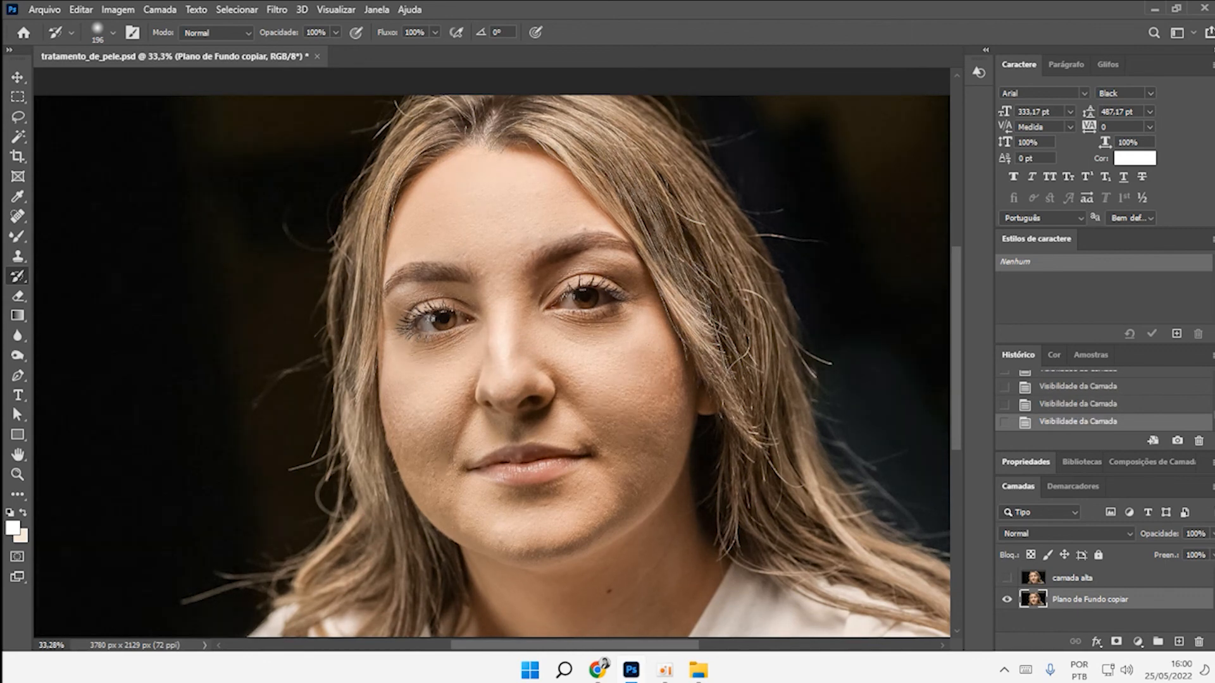
pyautogui.click(1006, 579)
# Compare the right-hand cheek up close and the whole face with camada alta shown and hidden.
pyautogui.scroll(10, 696, 428)
pyautogui.scroll(1, 727, 379)
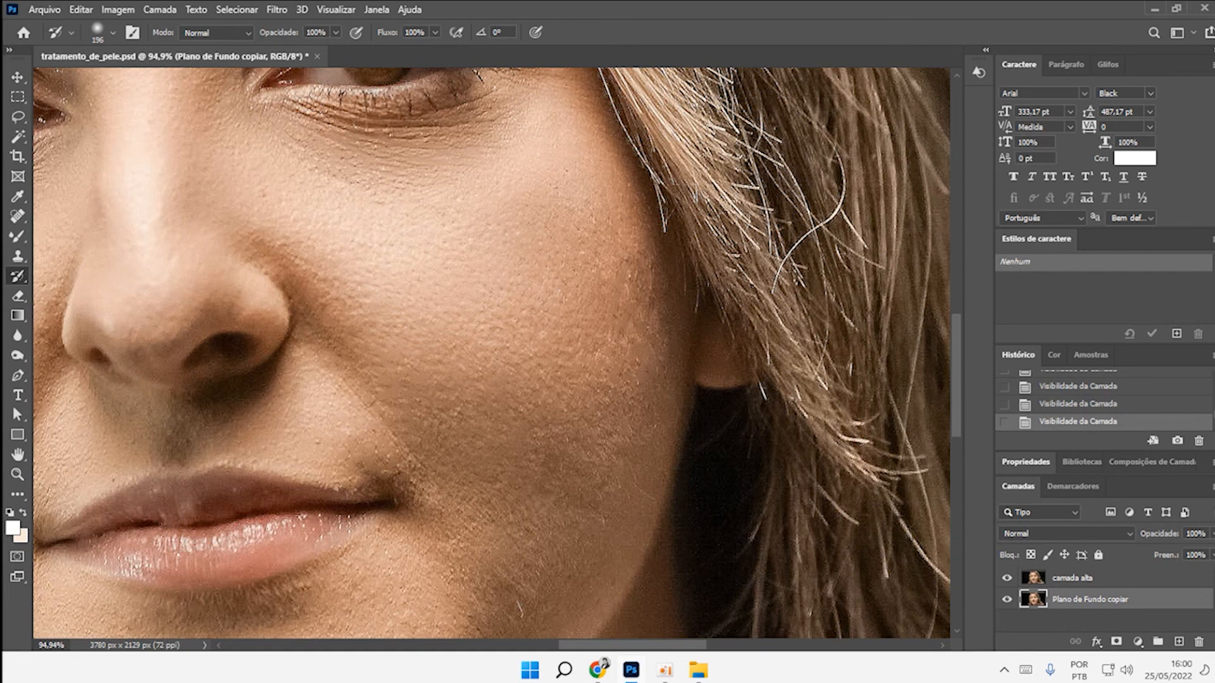
pyautogui.click(1006, 577)
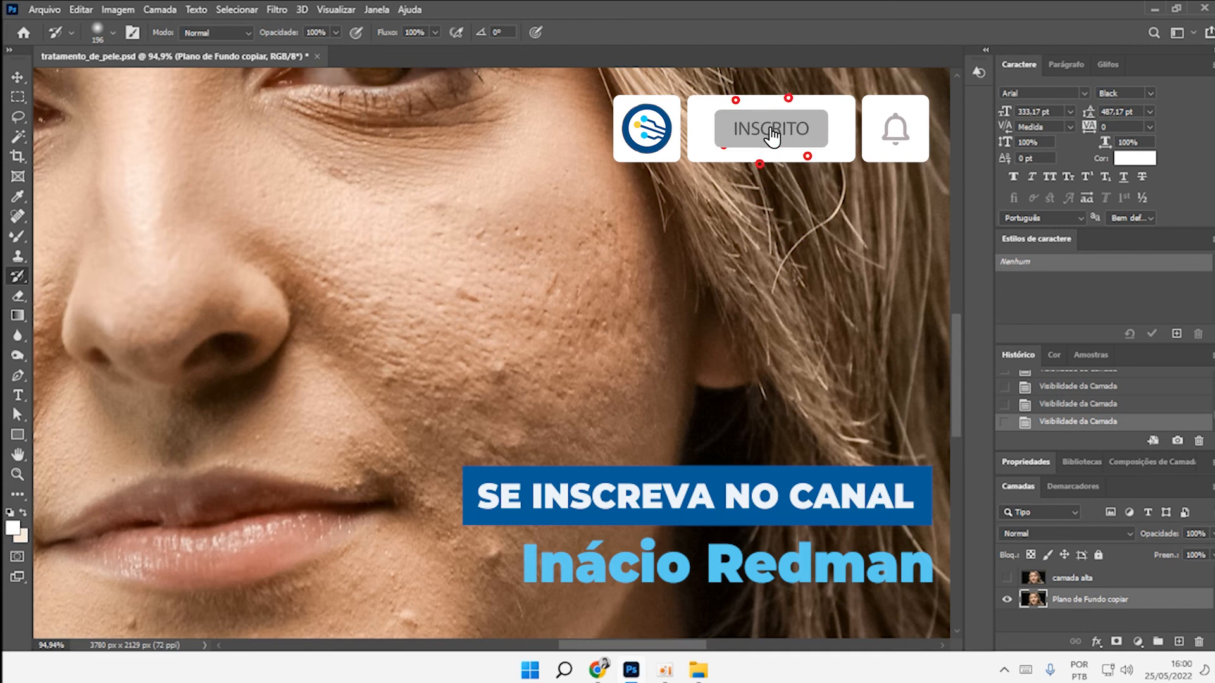
pyautogui.click(1006, 578)
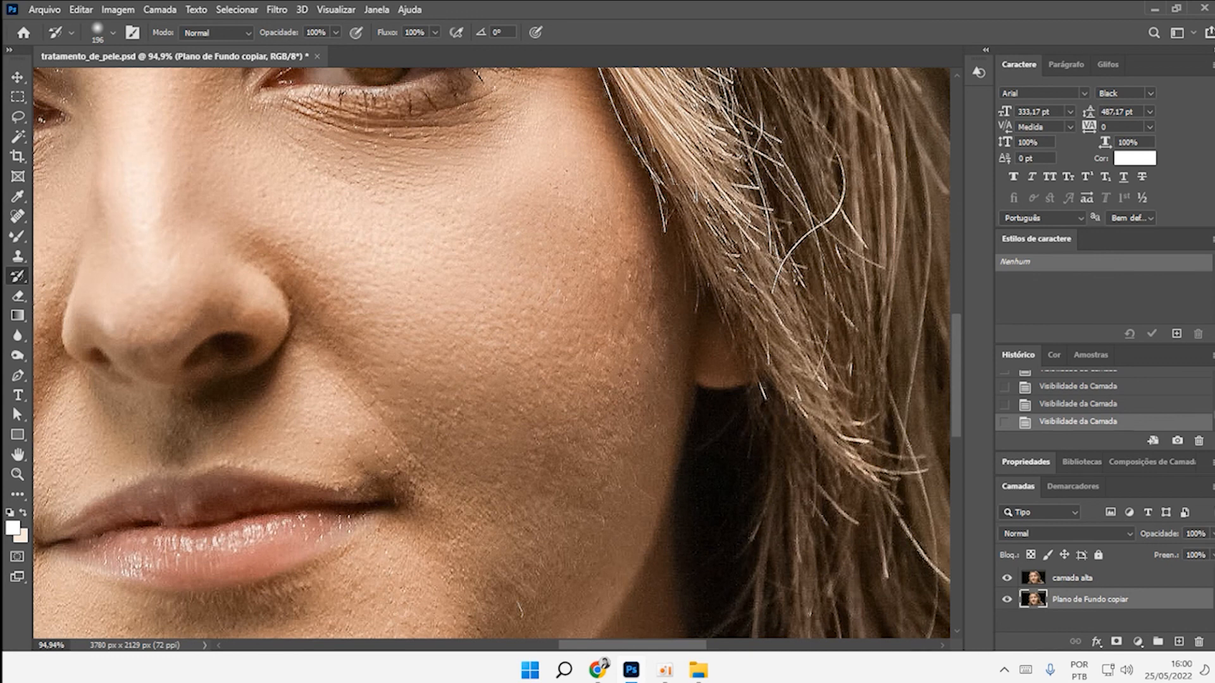
pyautogui.scroll(-3, 577, 473)
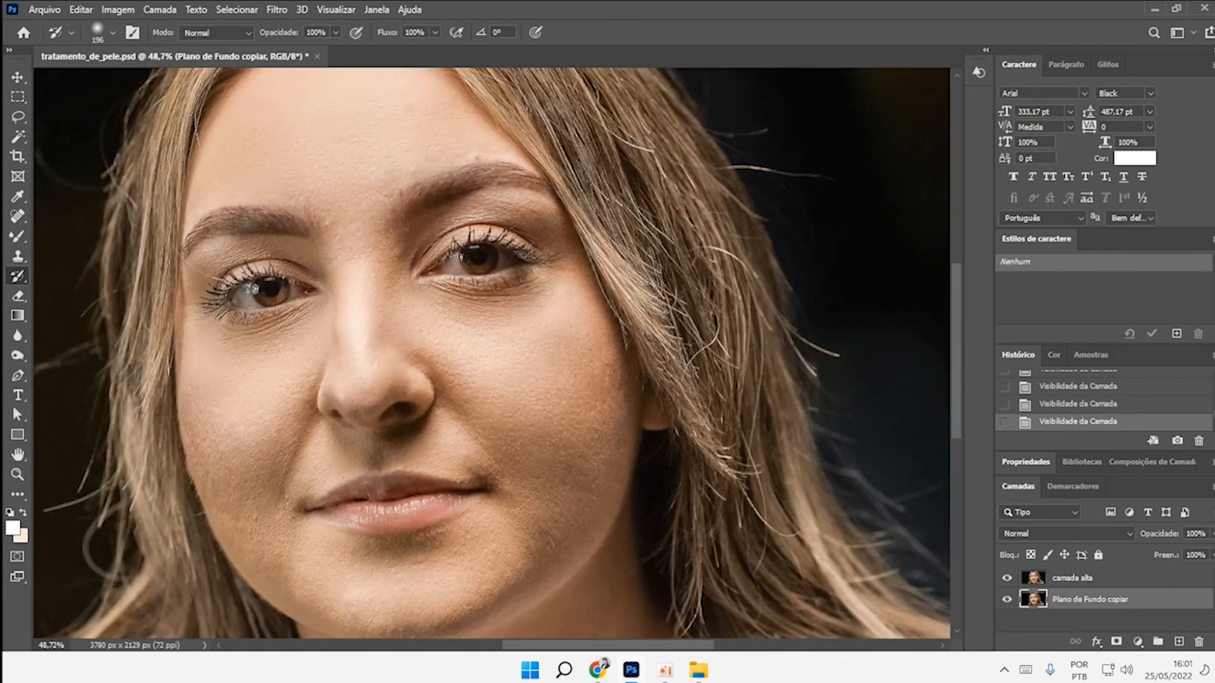
pyautogui.click(1006, 578)
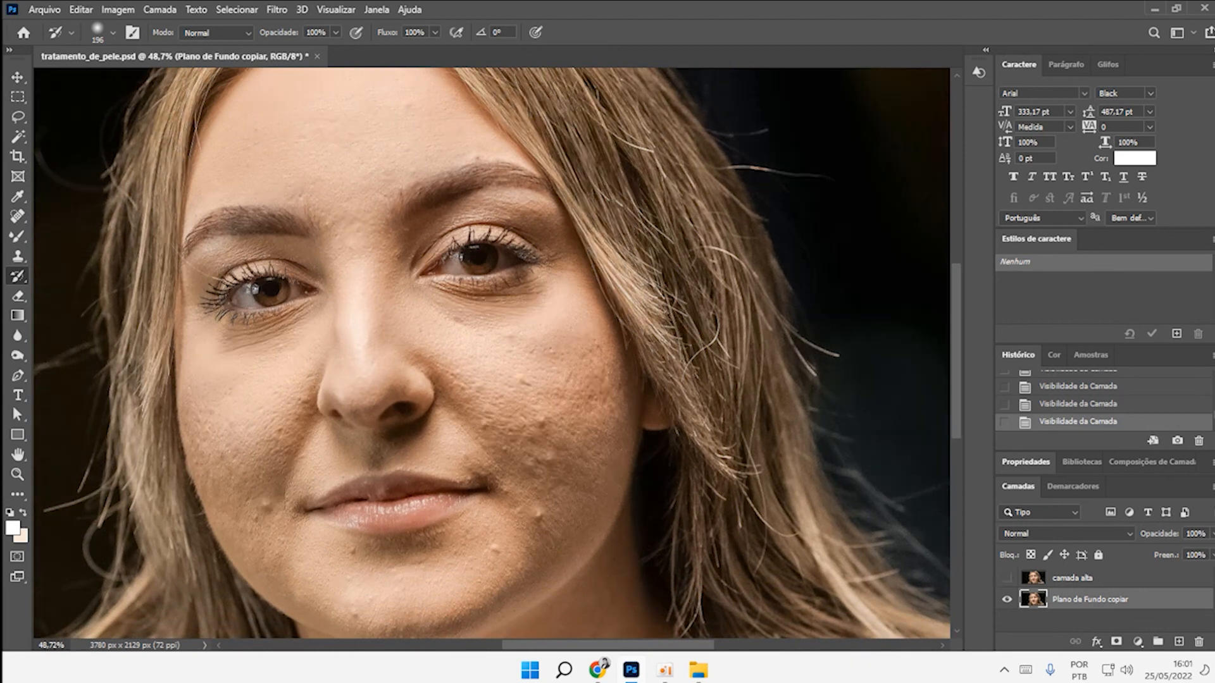